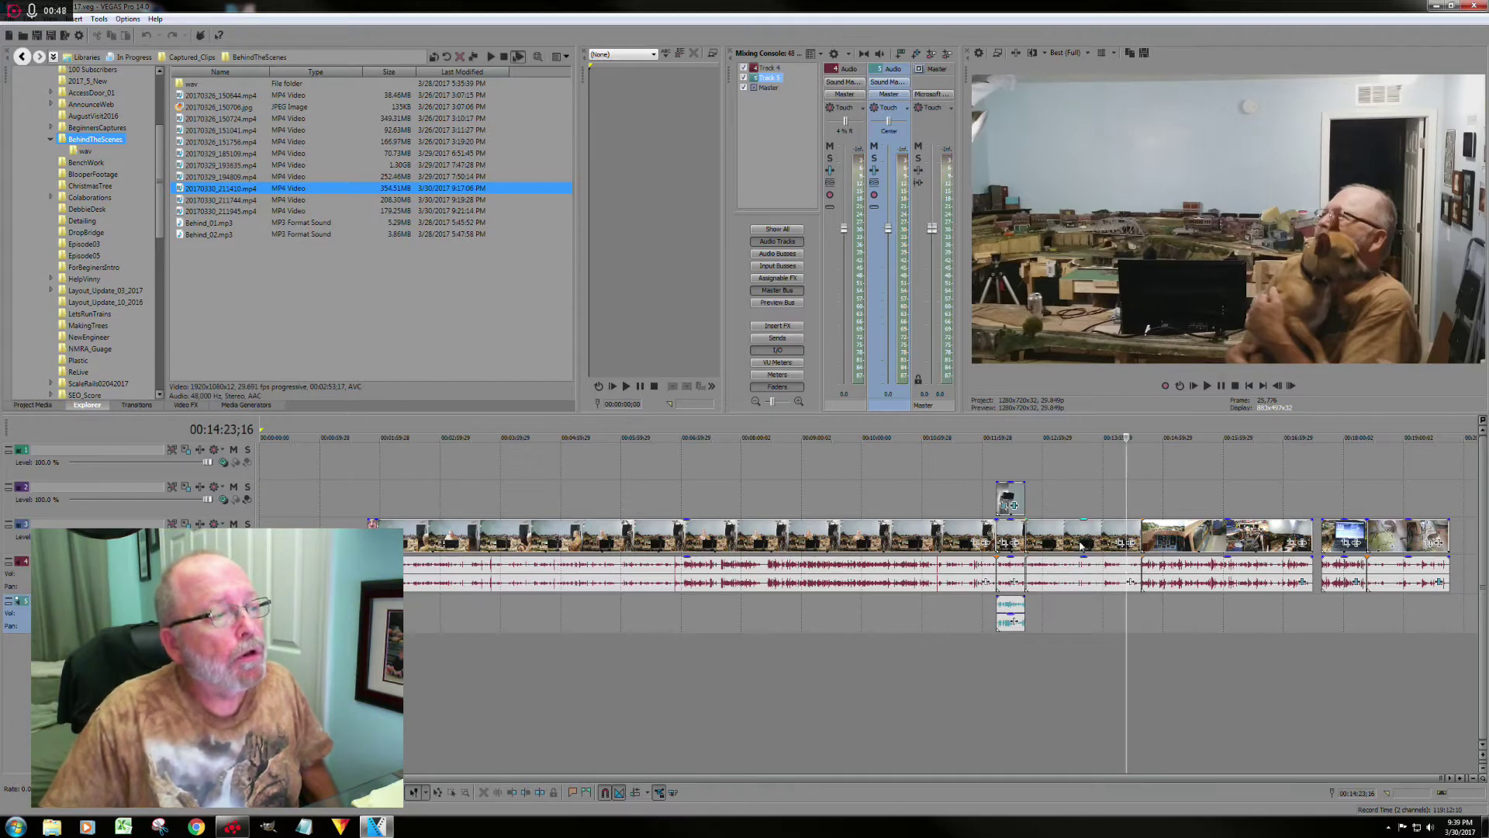
# Review the footage at several points in the clips toward the end of the timeline.
pyautogui.click(1085, 620)
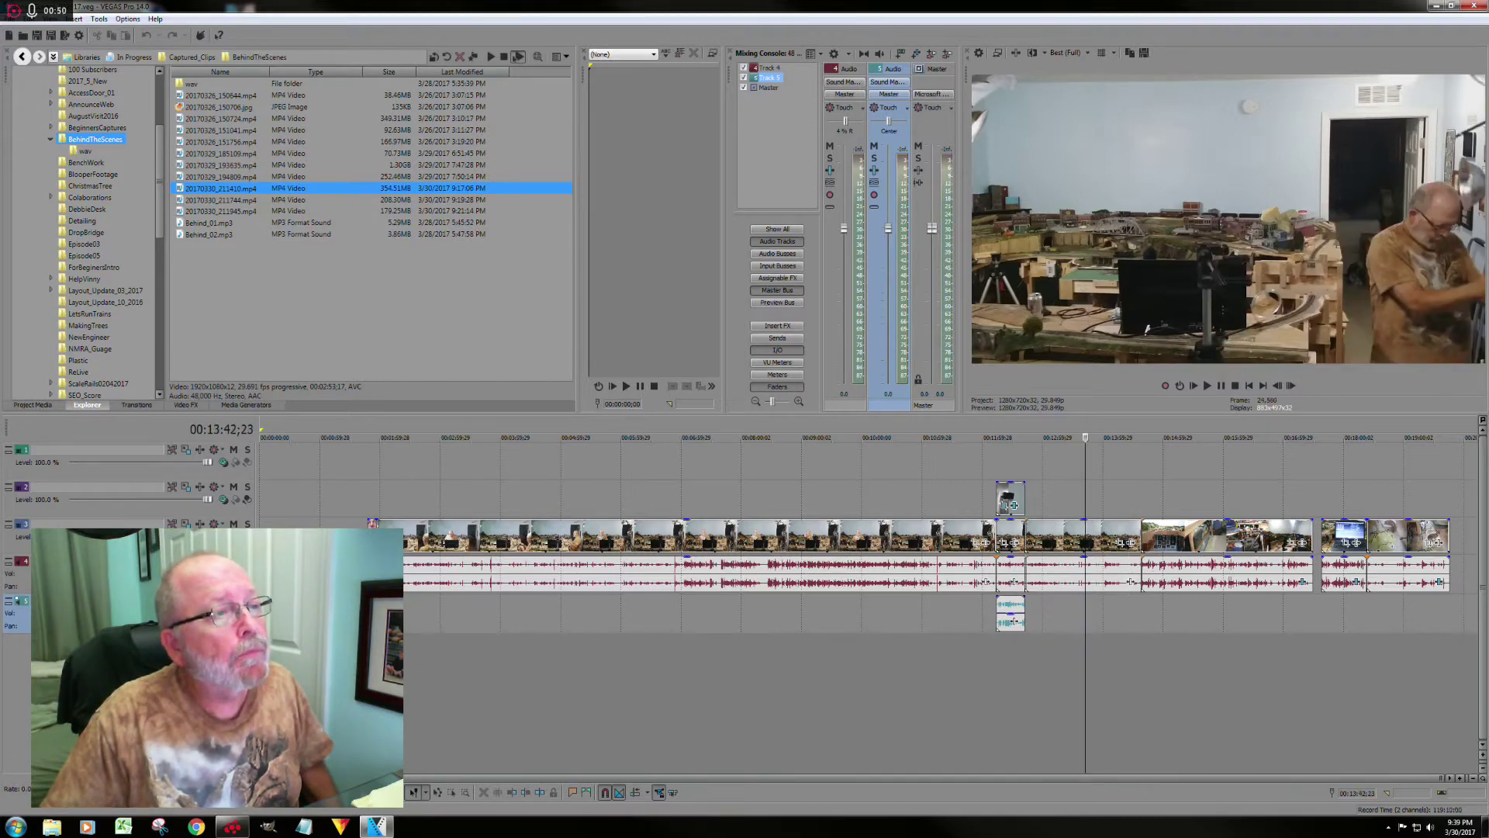
pyautogui.click(1179, 613)
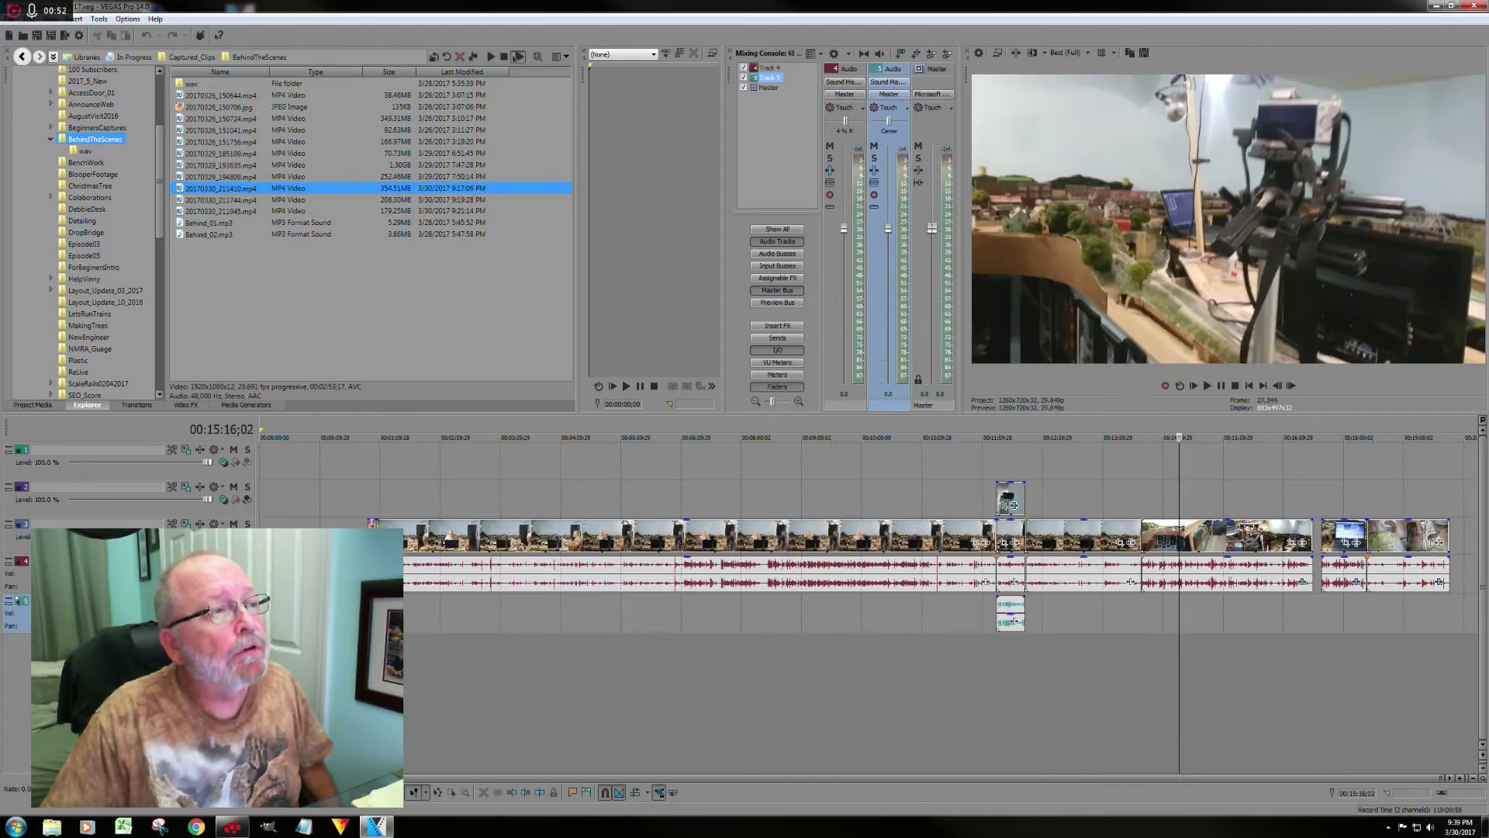
pyautogui.click(1162, 618)
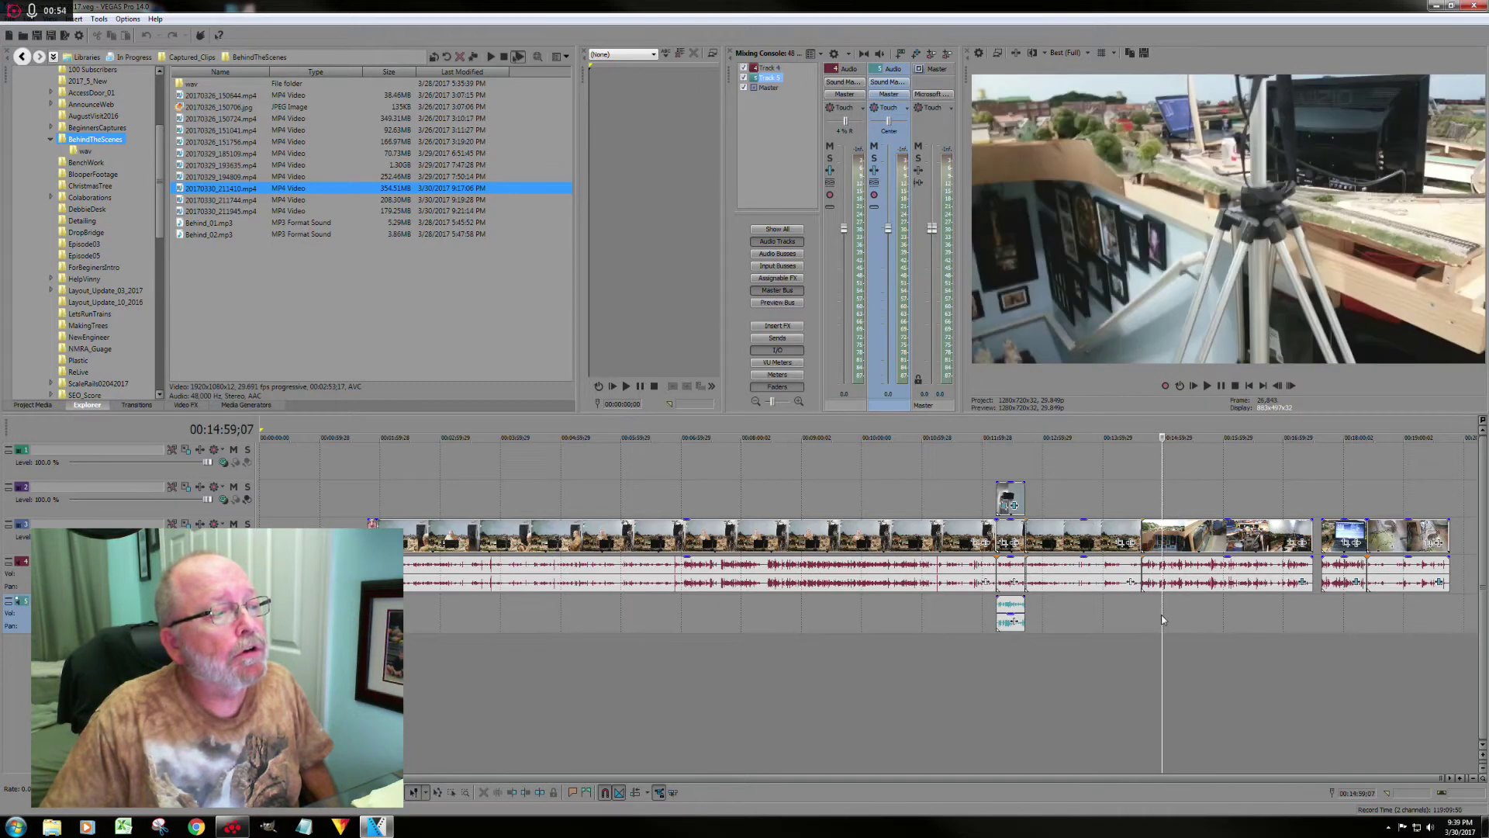
pyautogui.click(1343, 603)
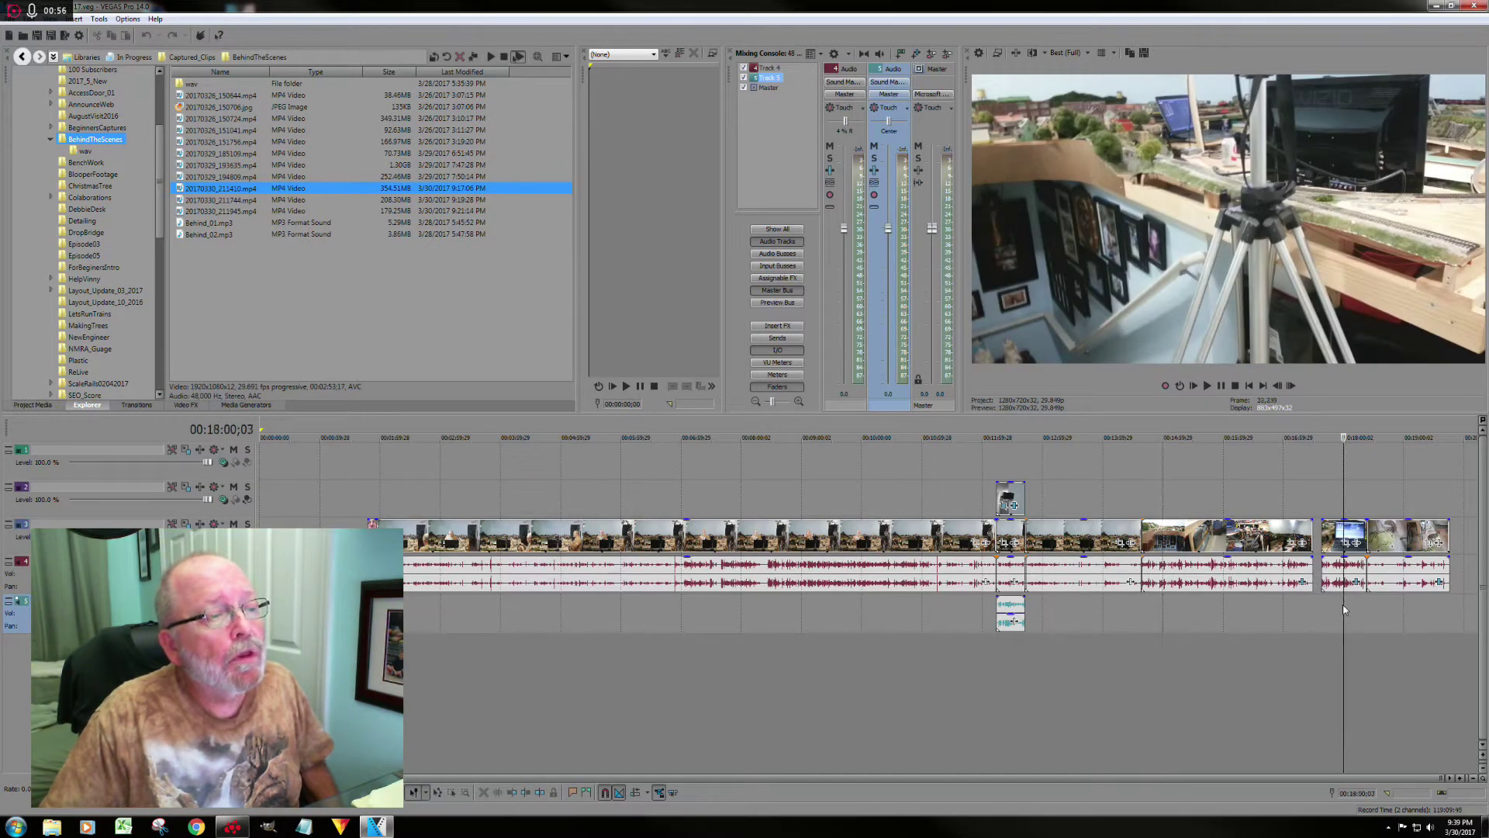
pyautogui.click(1402, 606)
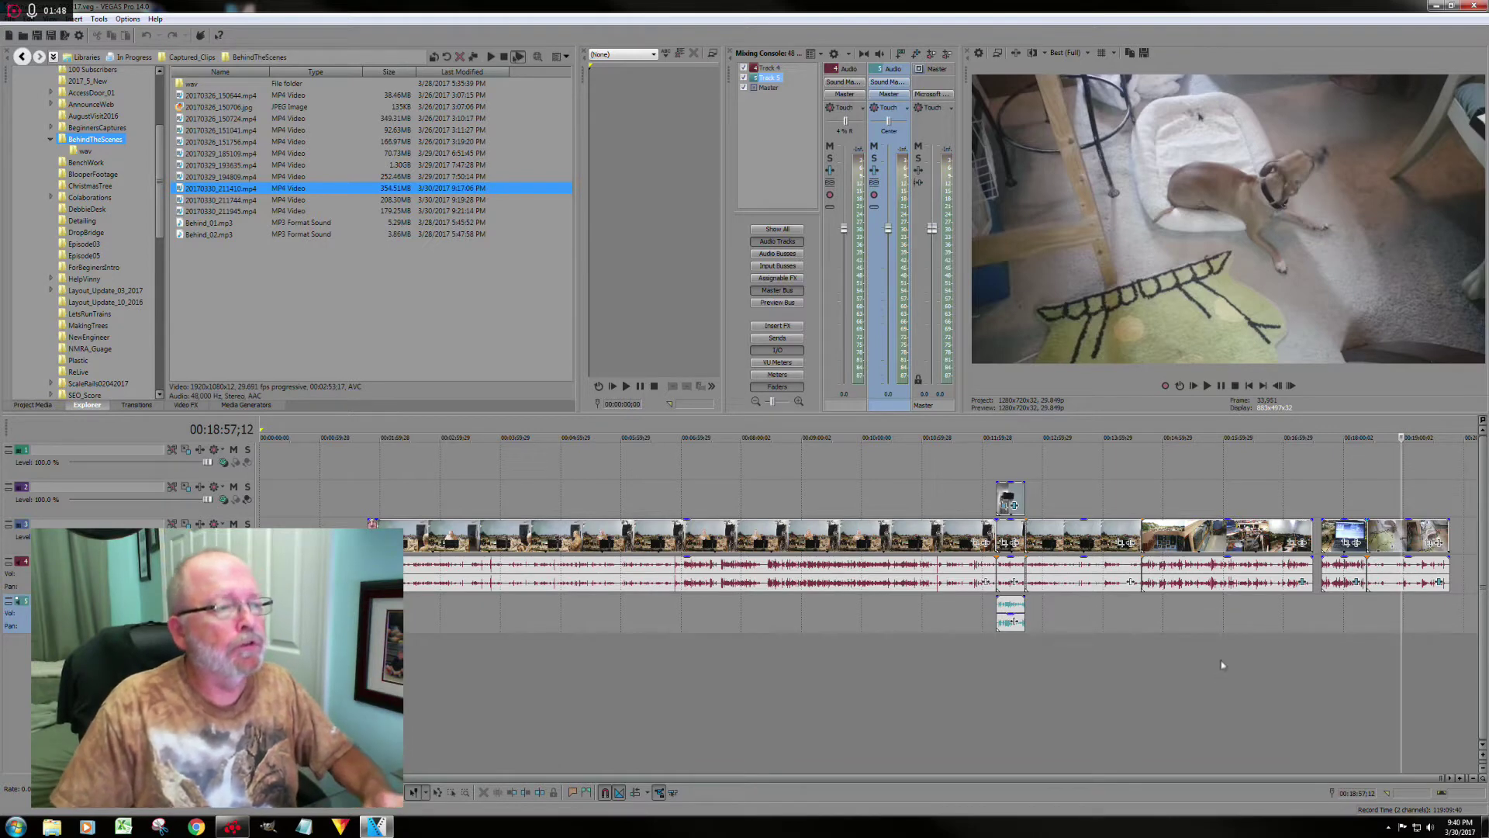
# Cut the last three video clips, together with their audio, from the end of the timeline.
pyautogui.rightClick(1215, 545)
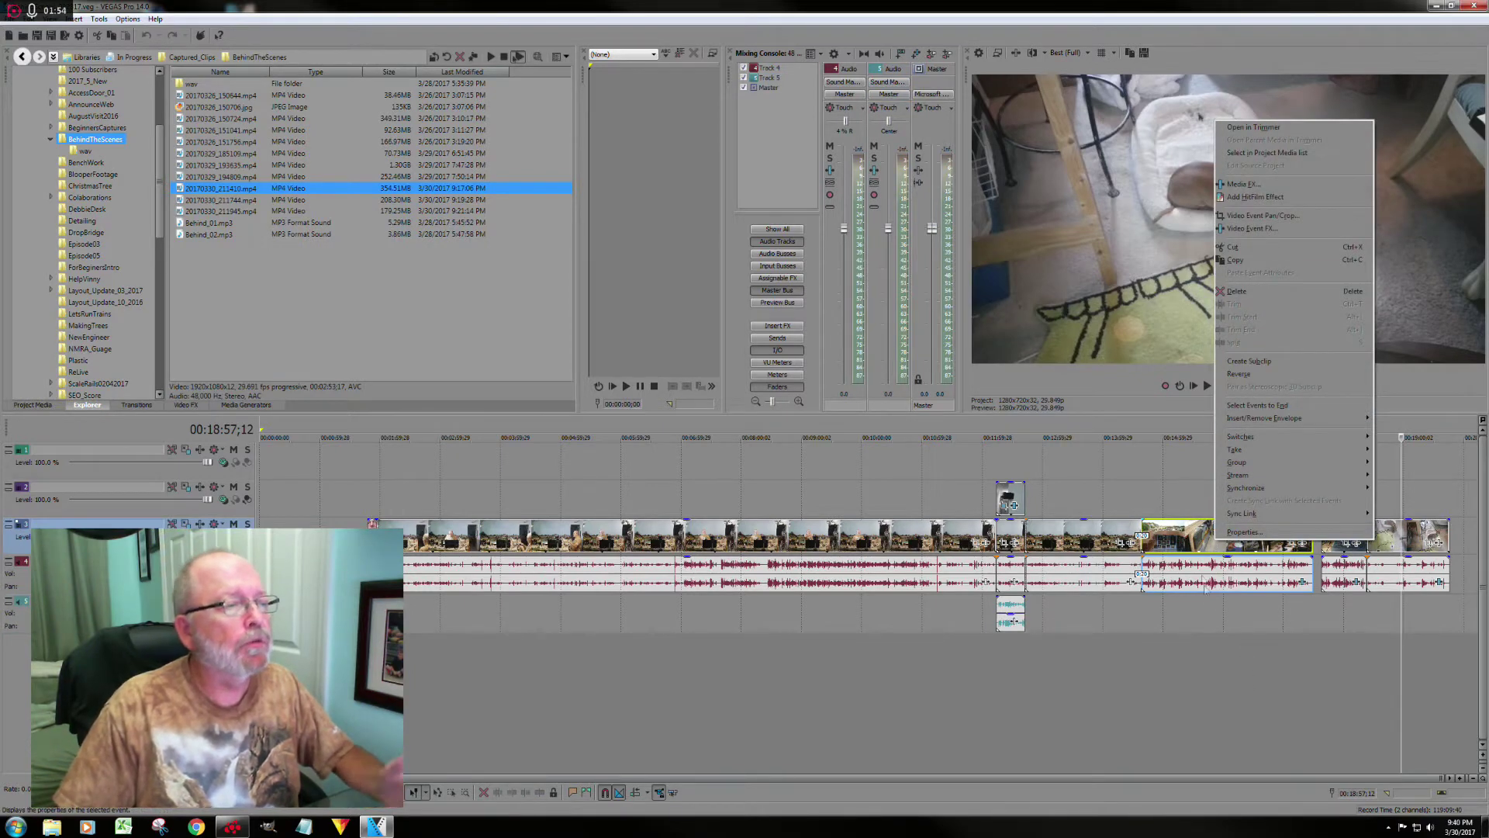
pyautogui.click(1222, 612)
pyautogui.rightClick(1204, 538)
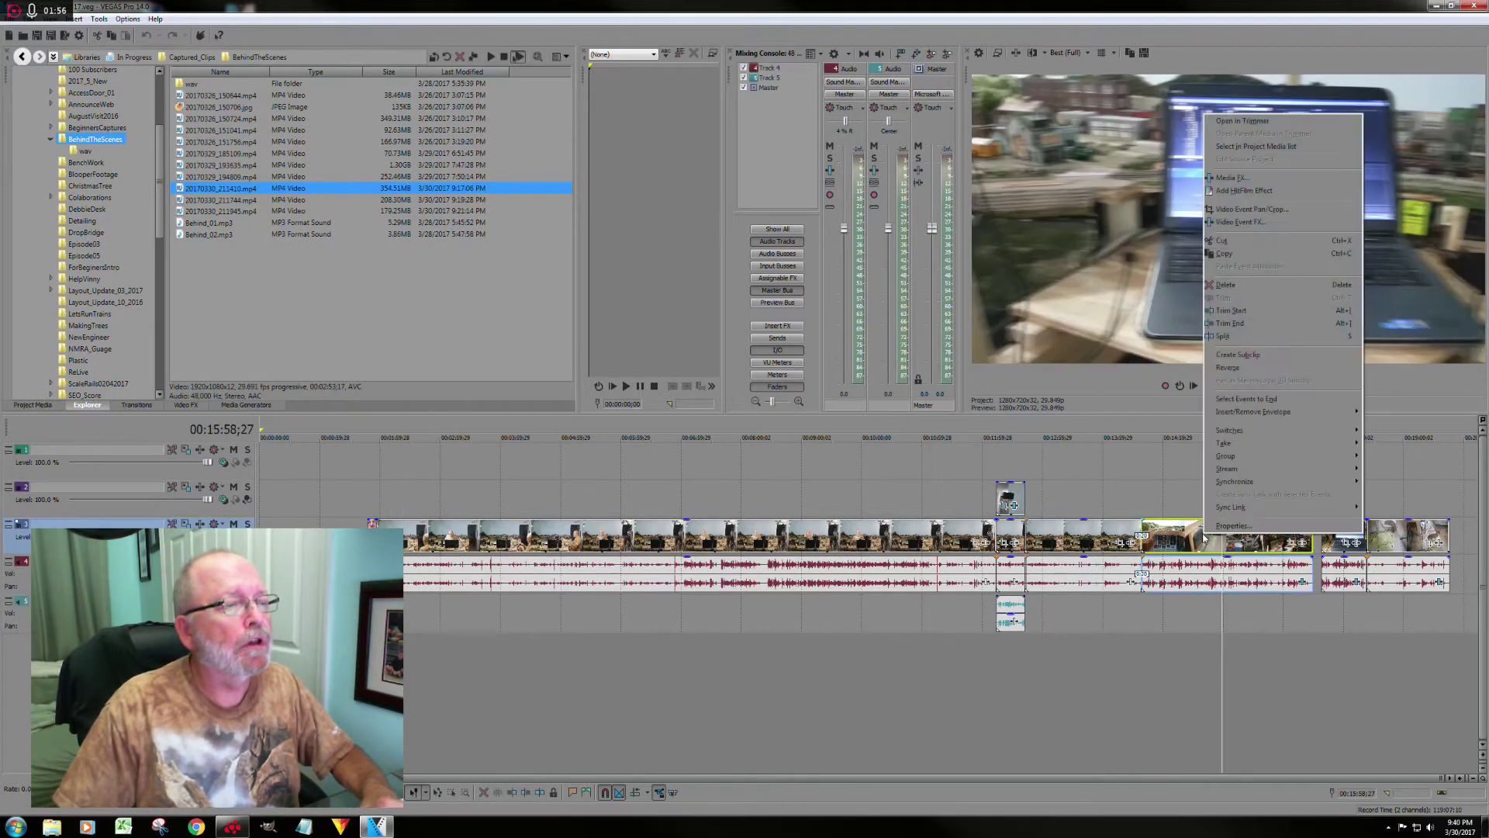
pyautogui.click(1224, 247)
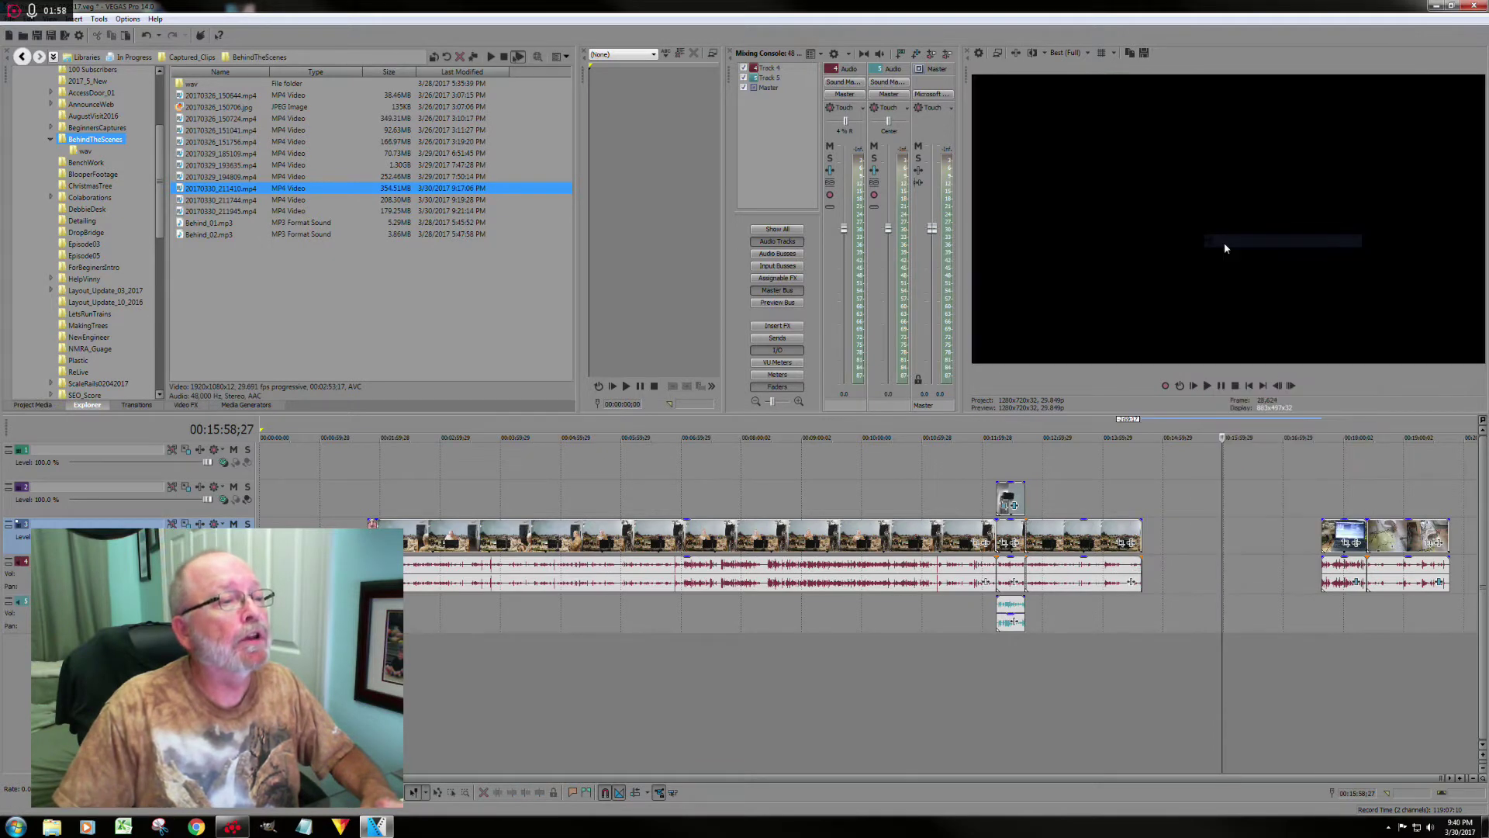
pyautogui.rightClick(1333, 539)
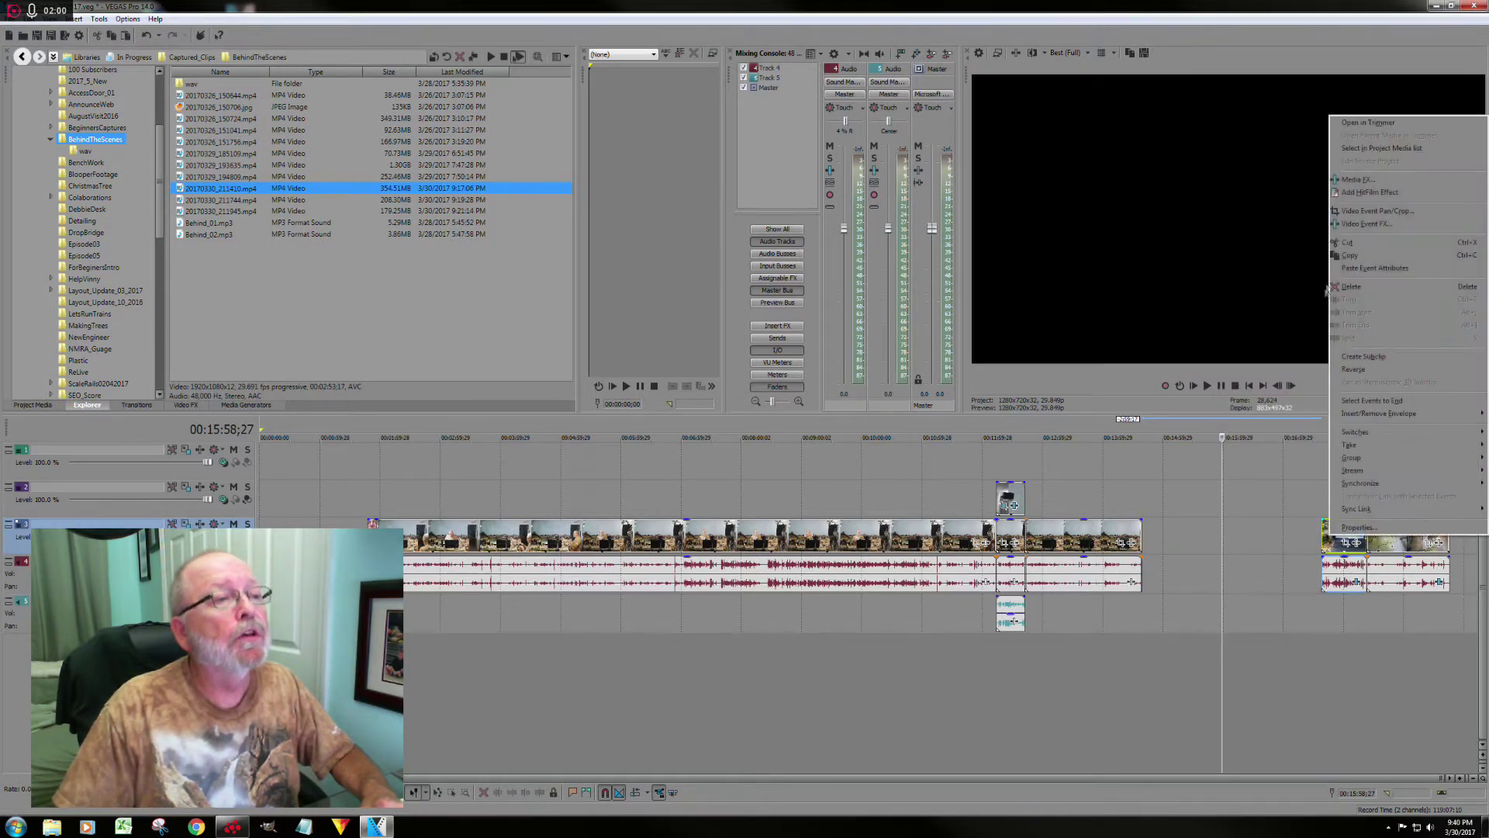
pyautogui.click(1348, 243)
pyautogui.rightClick(1386, 532)
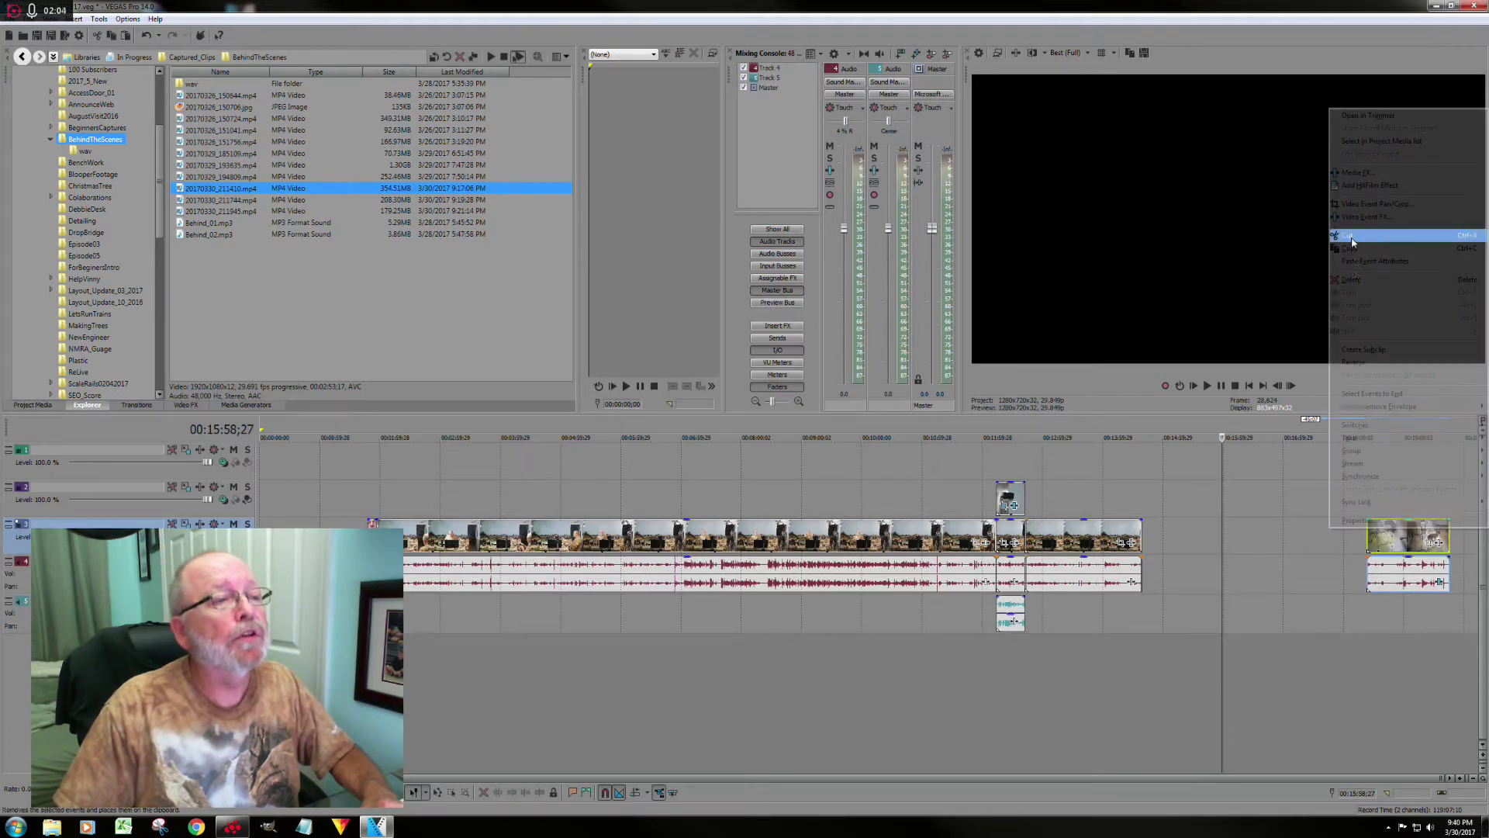
pyautogui.click(1351, 238)
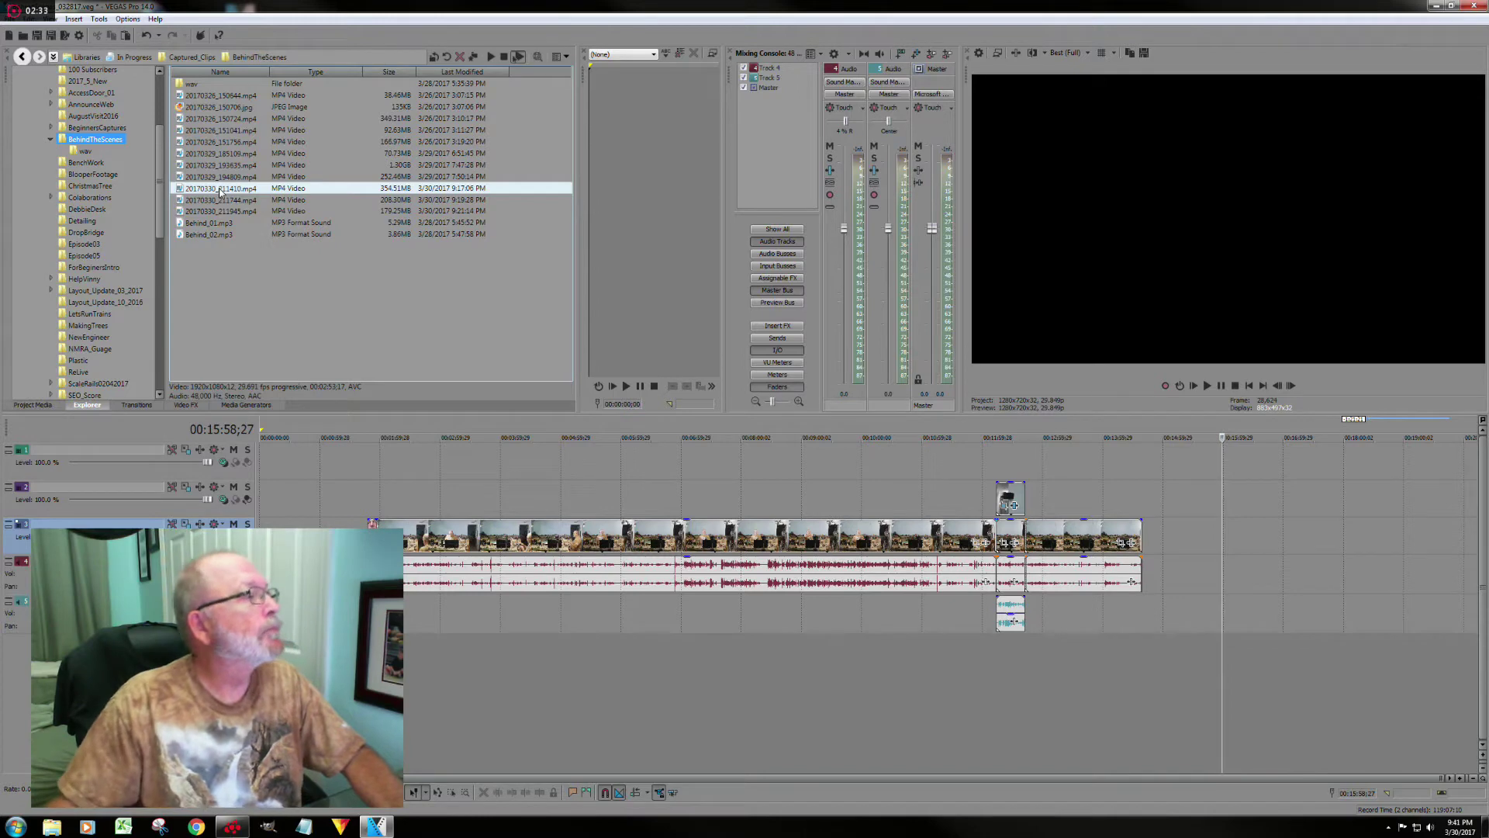
# Add 20170330_211410.mp4 to the main video and audio tracks directly after the last remaining clip.
pyautogui.click(221, 190)
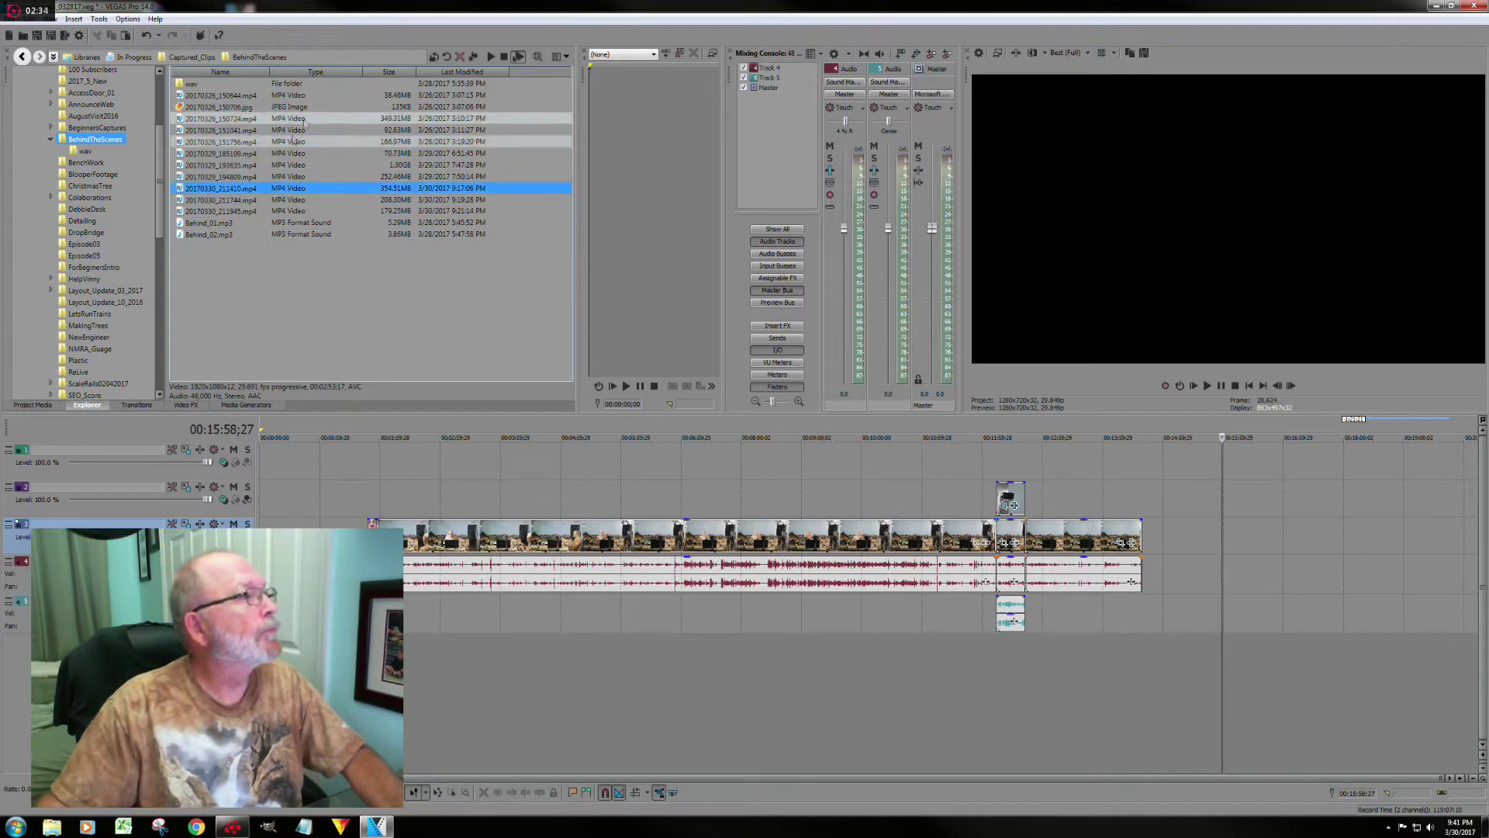
pyautogui.doubleClick(237, 191)
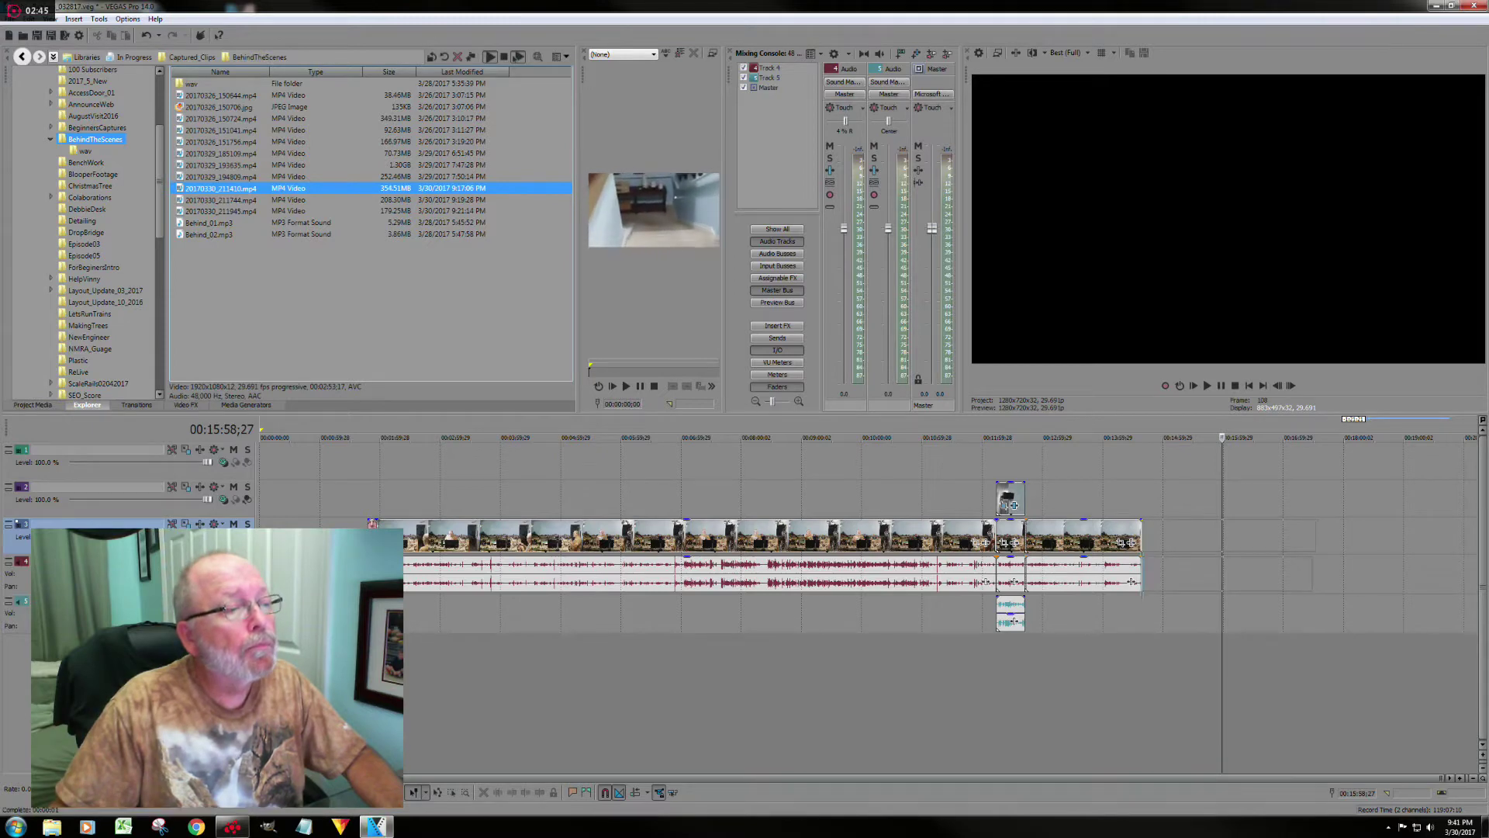
pyautogui.moveTo(221, 188); pyautogui.dragTo(1155, 593)
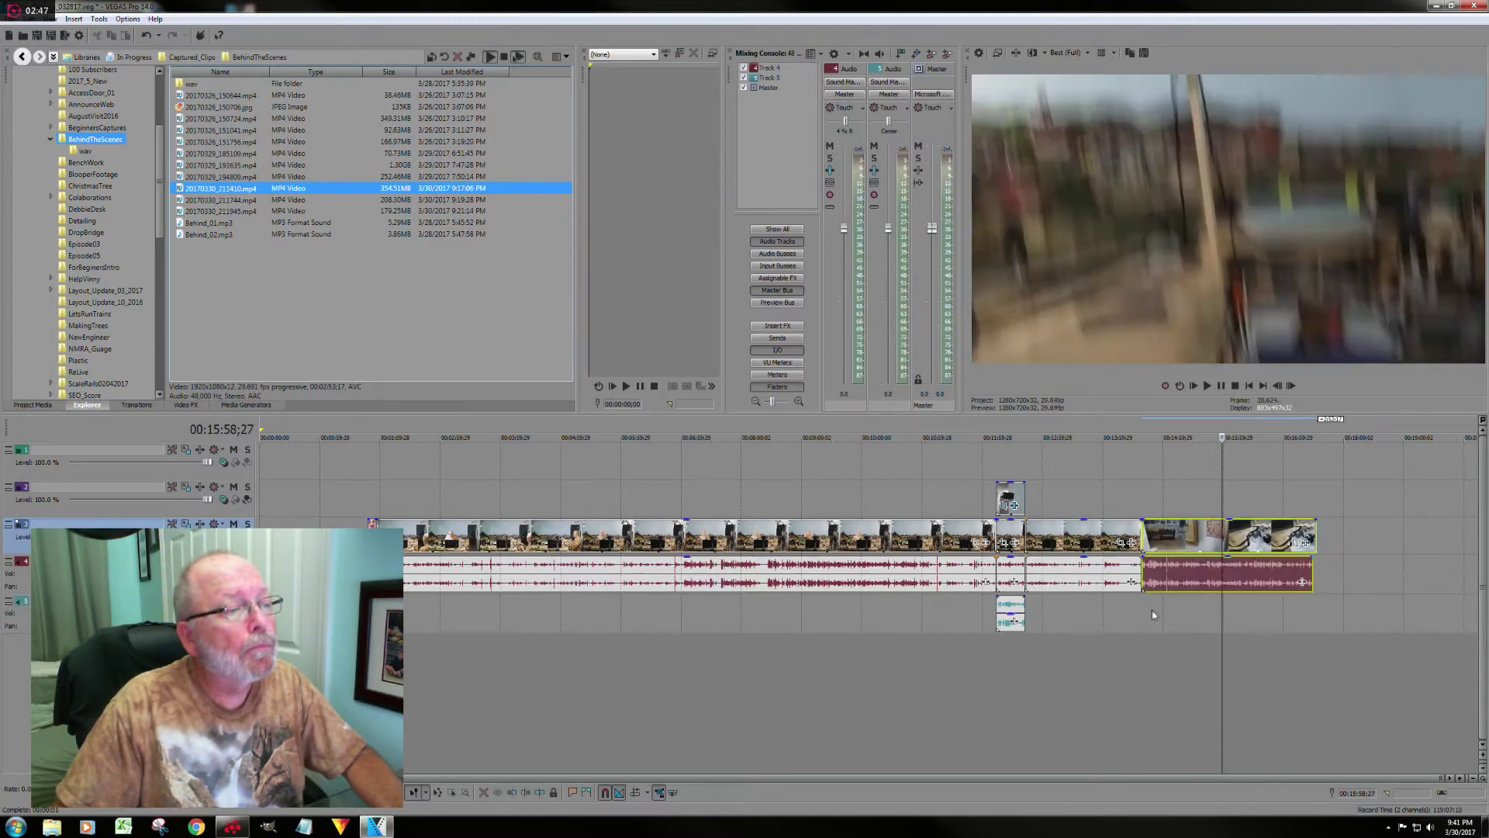
pyautogui.click(1135, 613)
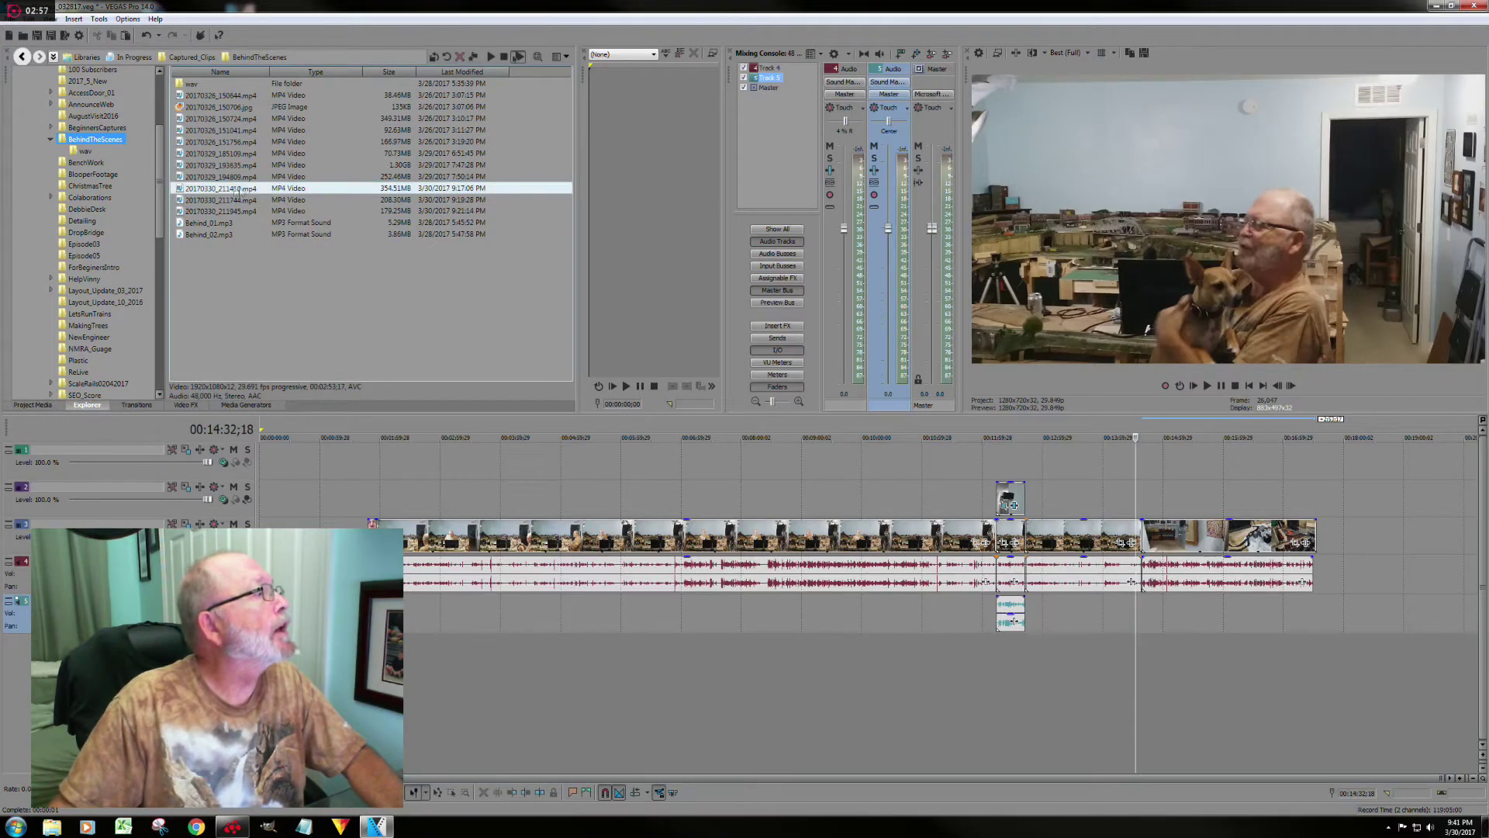
# Add 20170330_211744.mp4 and 20170330_211945.mp4 in that order after the newly placed clip on the main tracks.
pyautogui.click(218, 204)
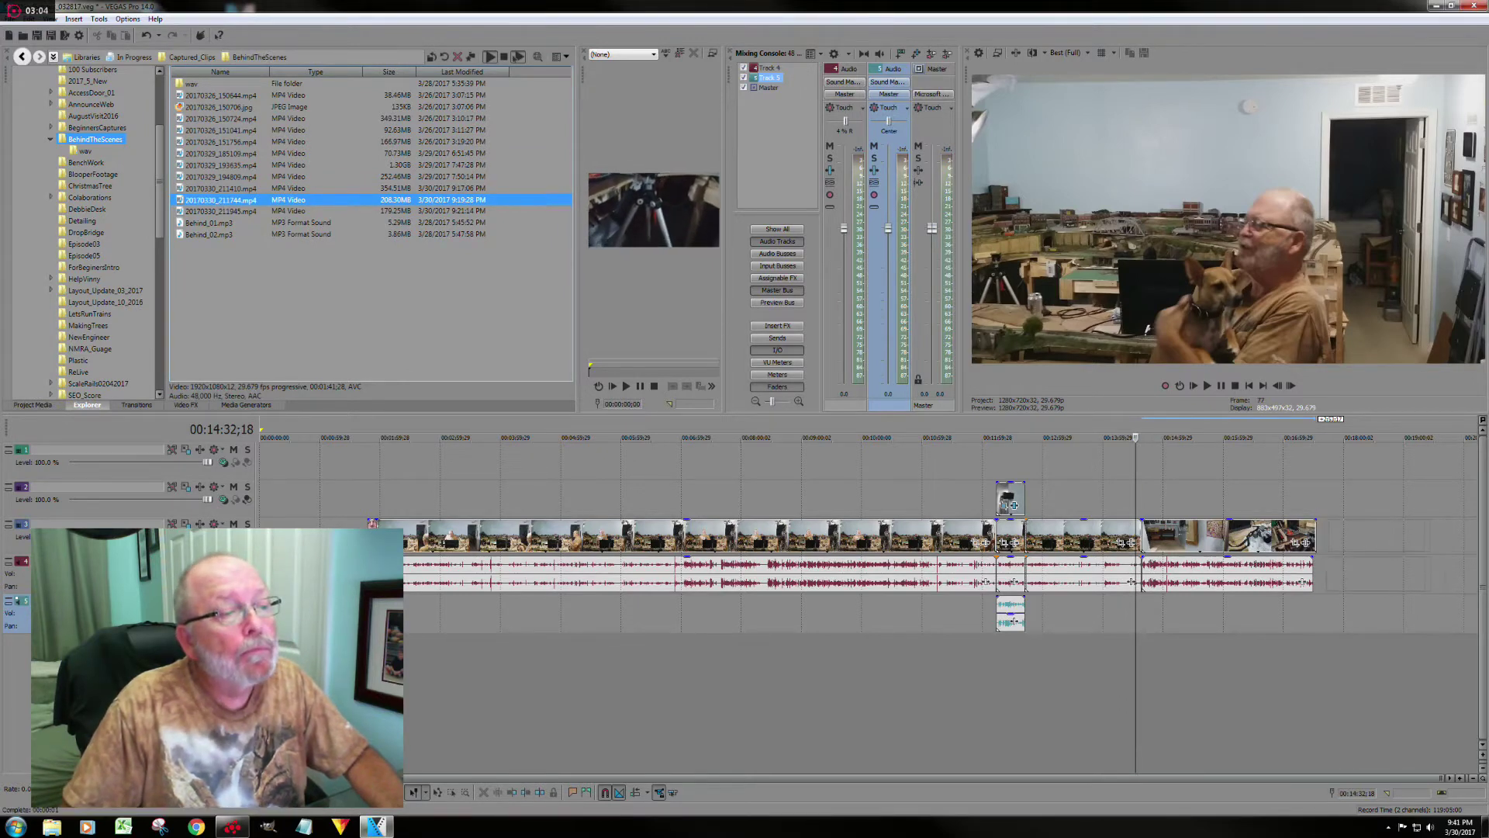
pyautogui.doubleClick(218, 200)
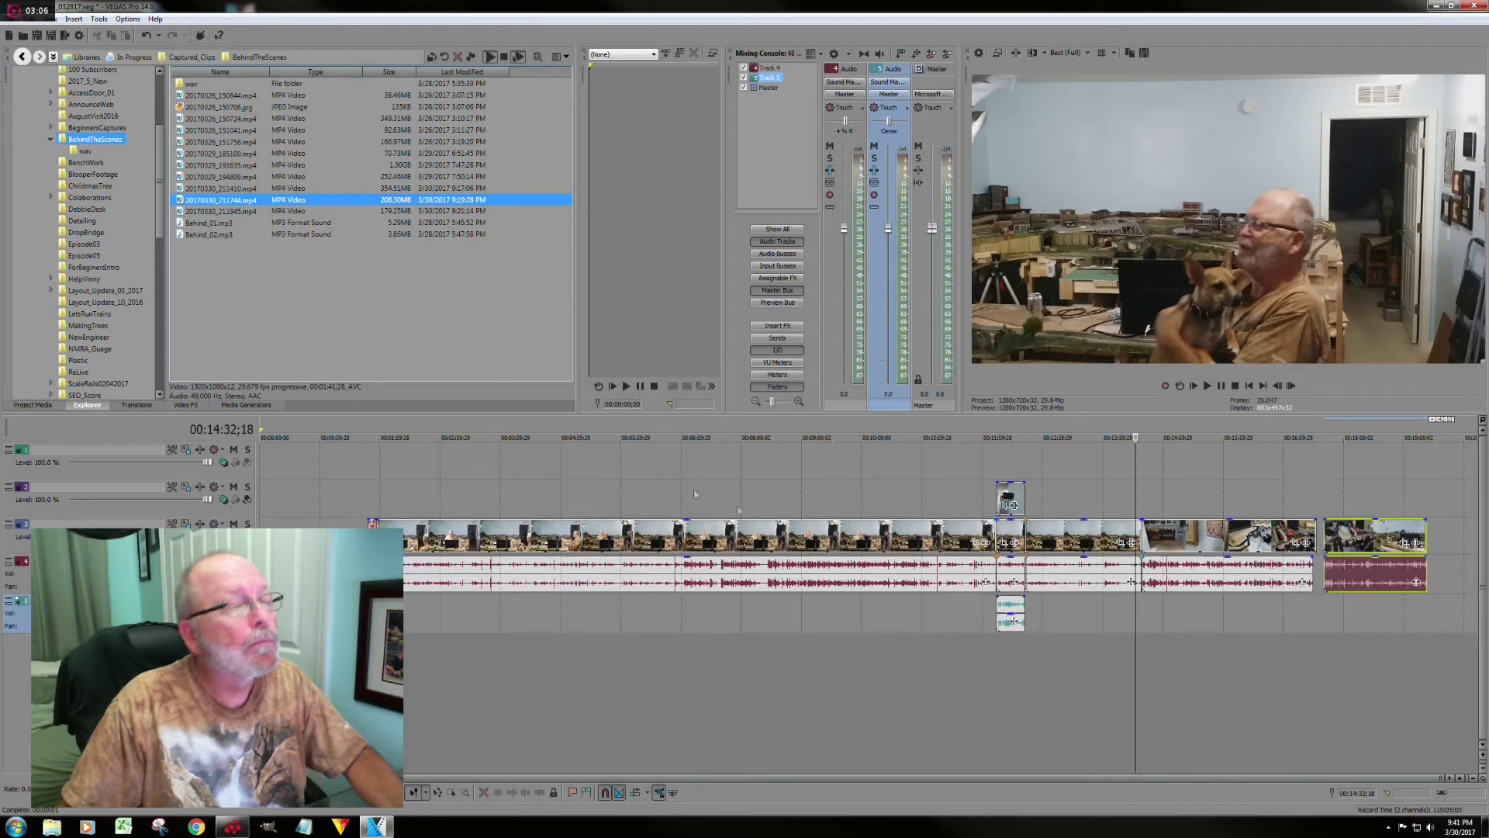
pyautogui.click(211, 212)
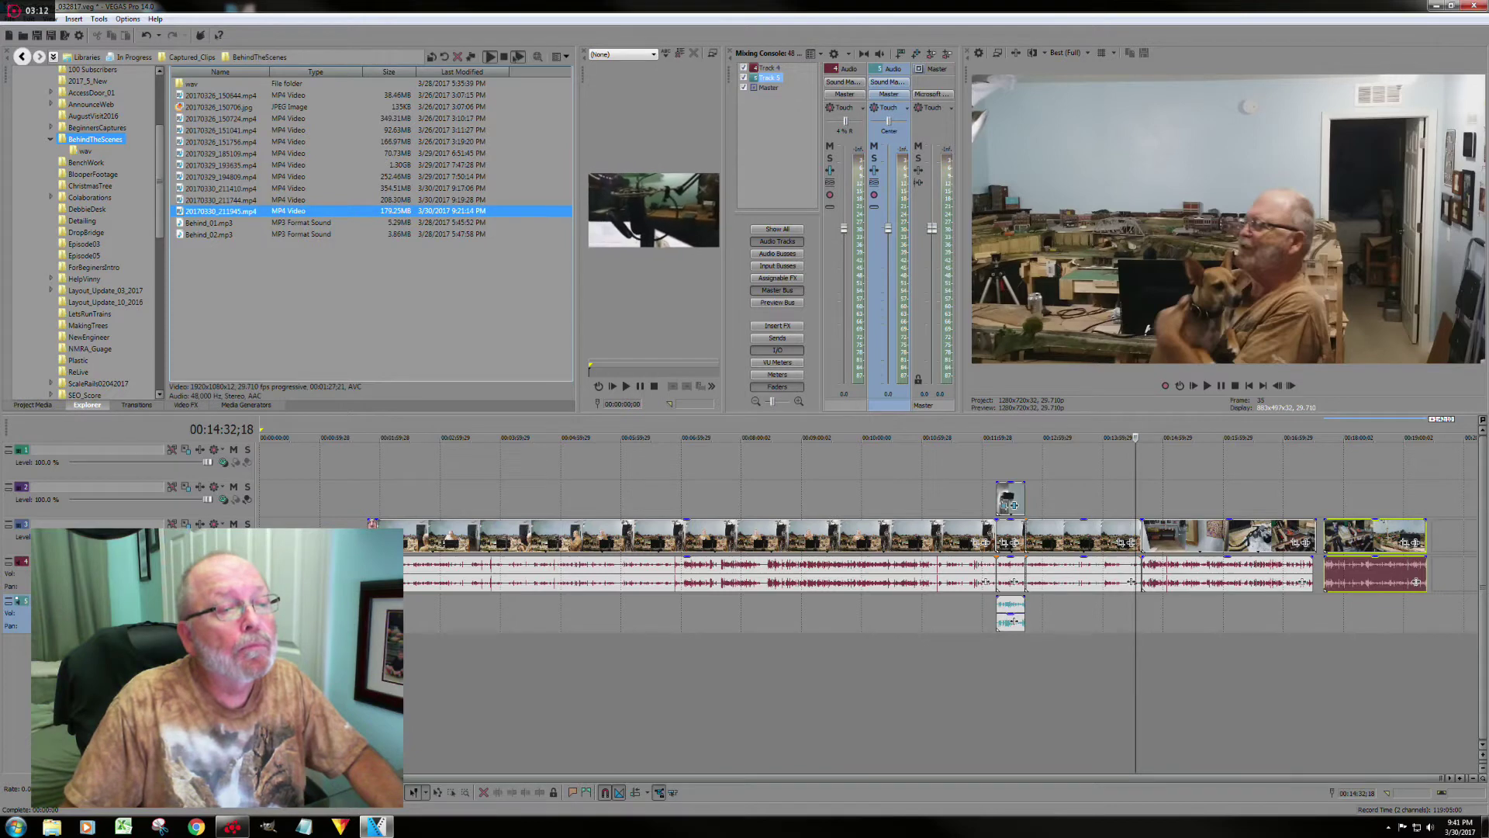
pyautogui.moveTo(211, 212); pyautogui.dragTo(1435, 561)
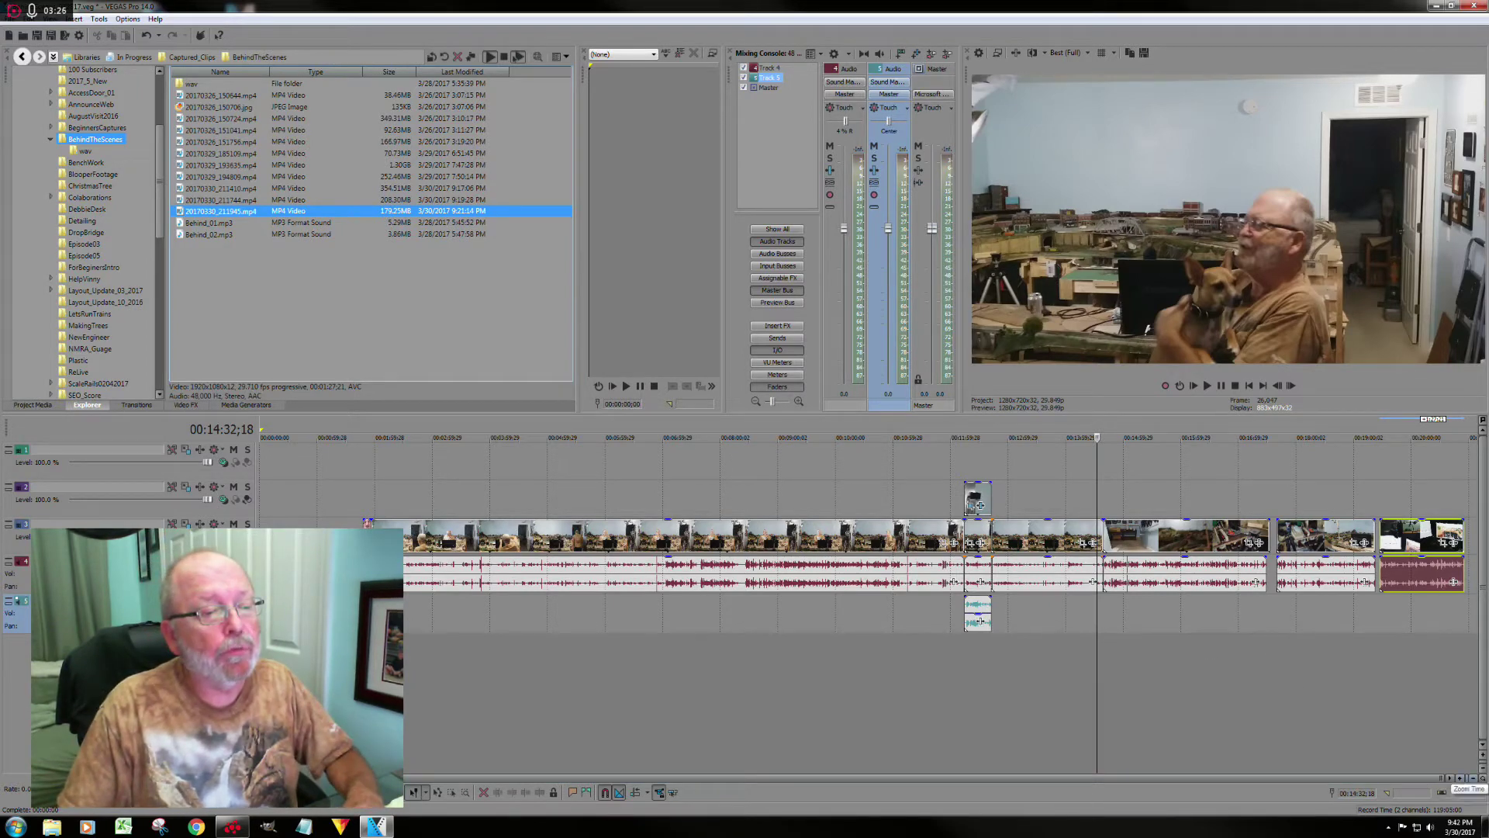
# Trim the end of the 20170330_211410.mp4 clip so its video and audio end at the same point.
pyautogui.click(1147, 617)
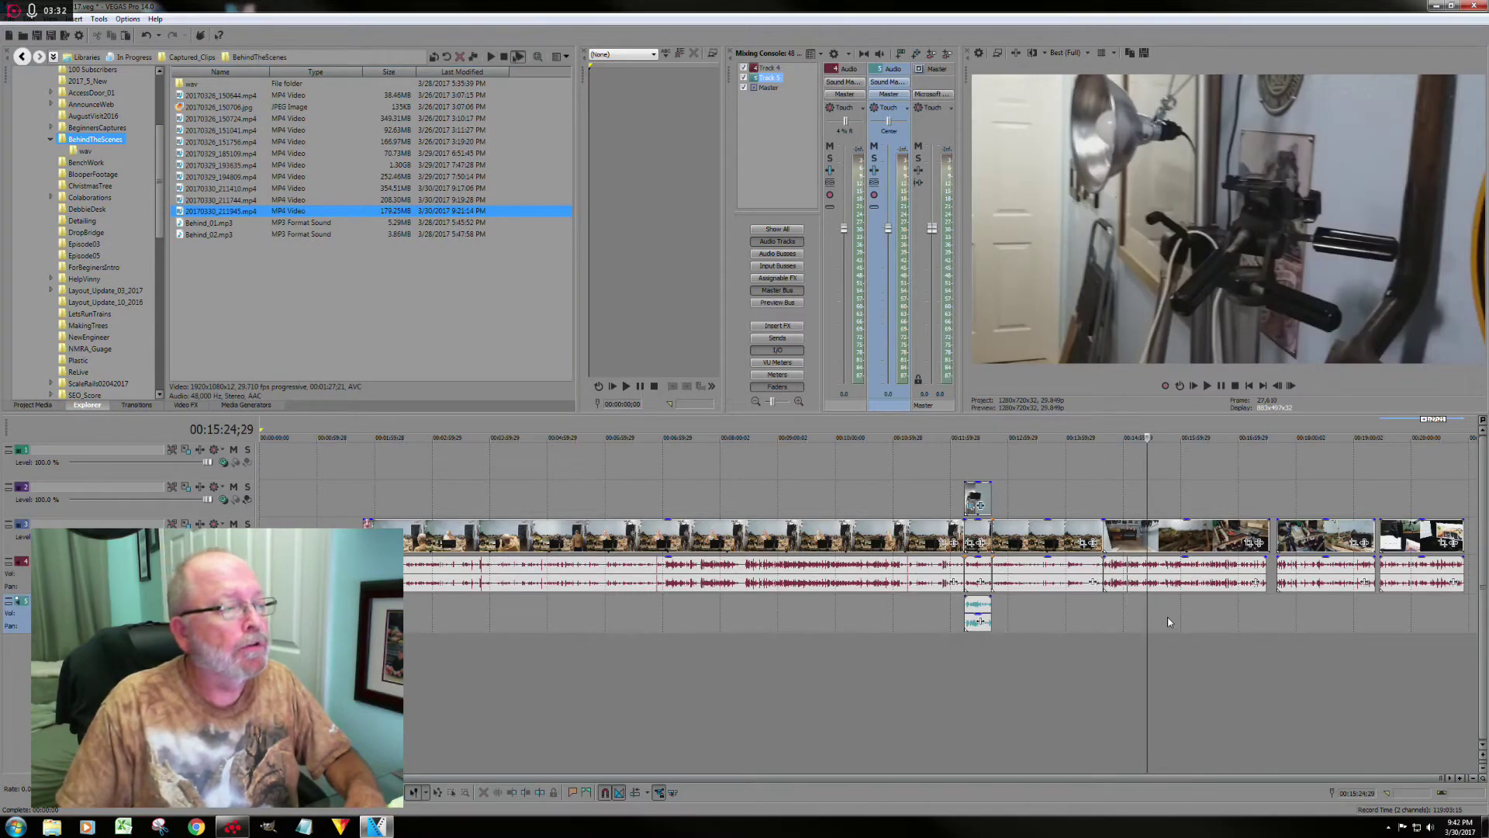
pyautogui.scroll(1, 1167, 617)
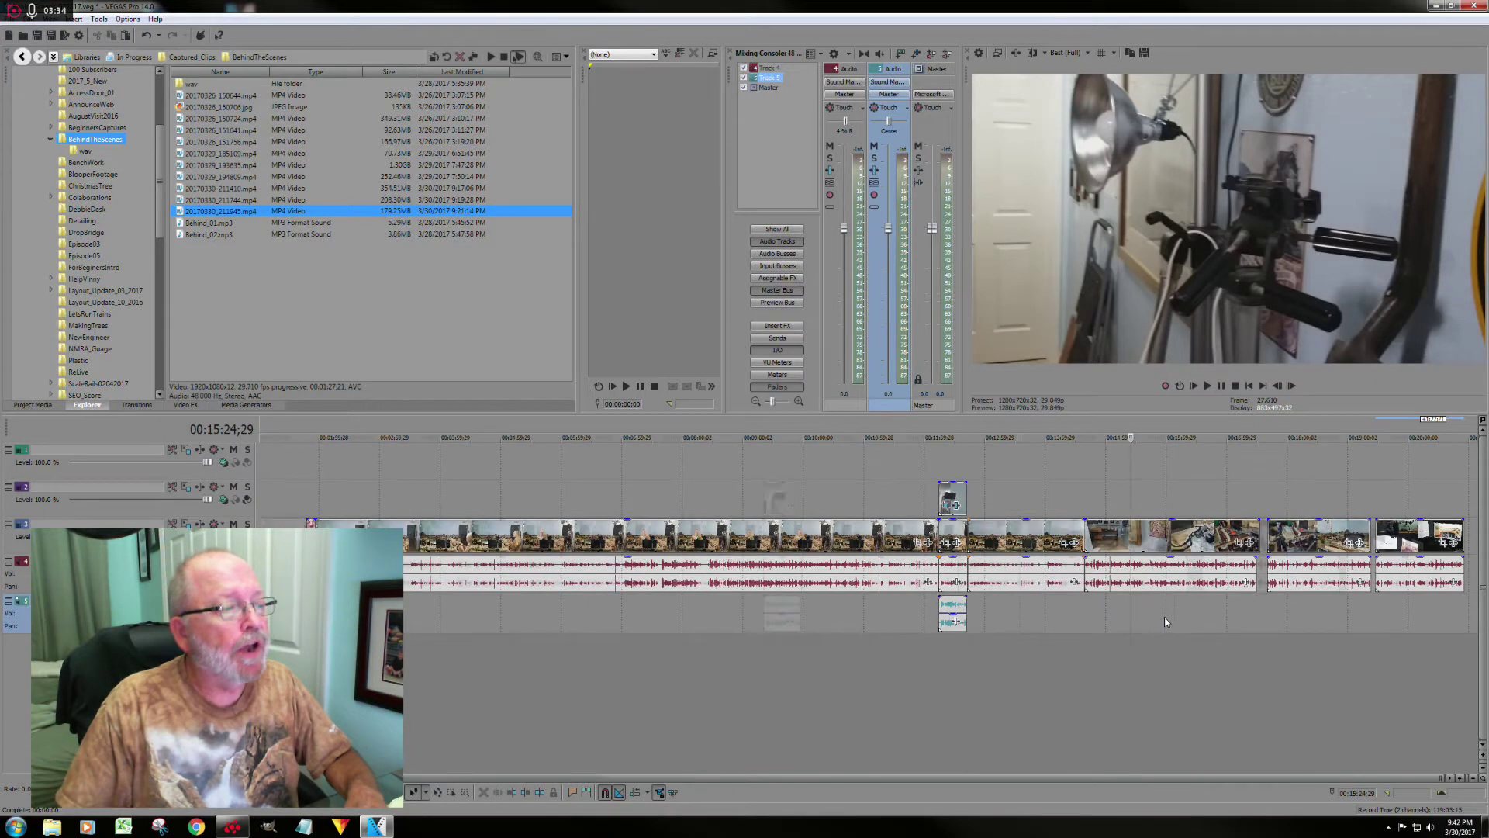
pyautogui.scroll(4, 1165, 616)
pyautogui.scroll(2, 1093, 620)
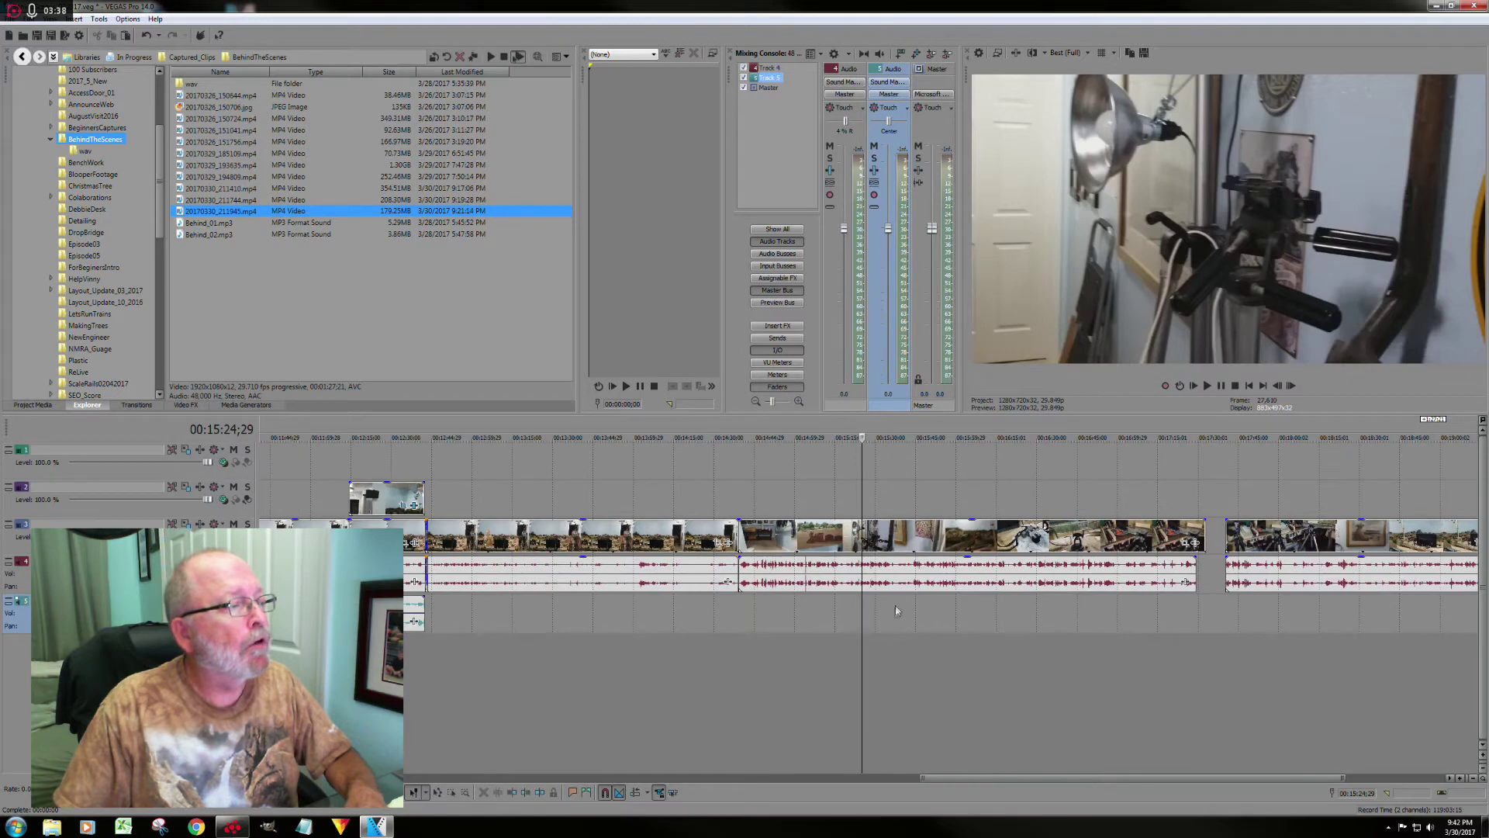
pyautogui.scroll(-3, 1092, 631)
pyautogui.scroll(3, 1092, 631)
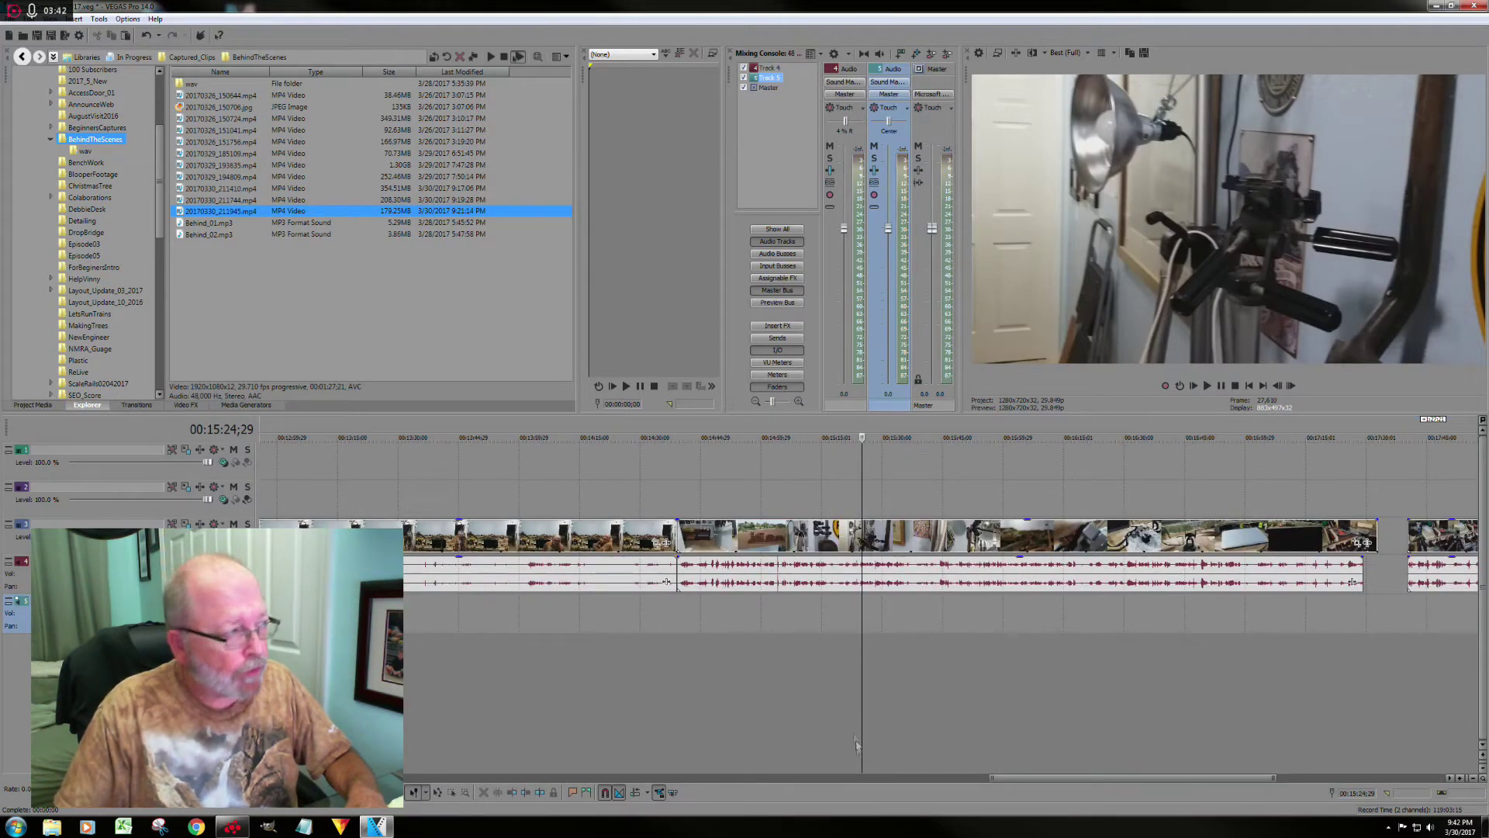
pyautogui.click(1202, 602)
pyautogui.scroll(1, 1106, 669)
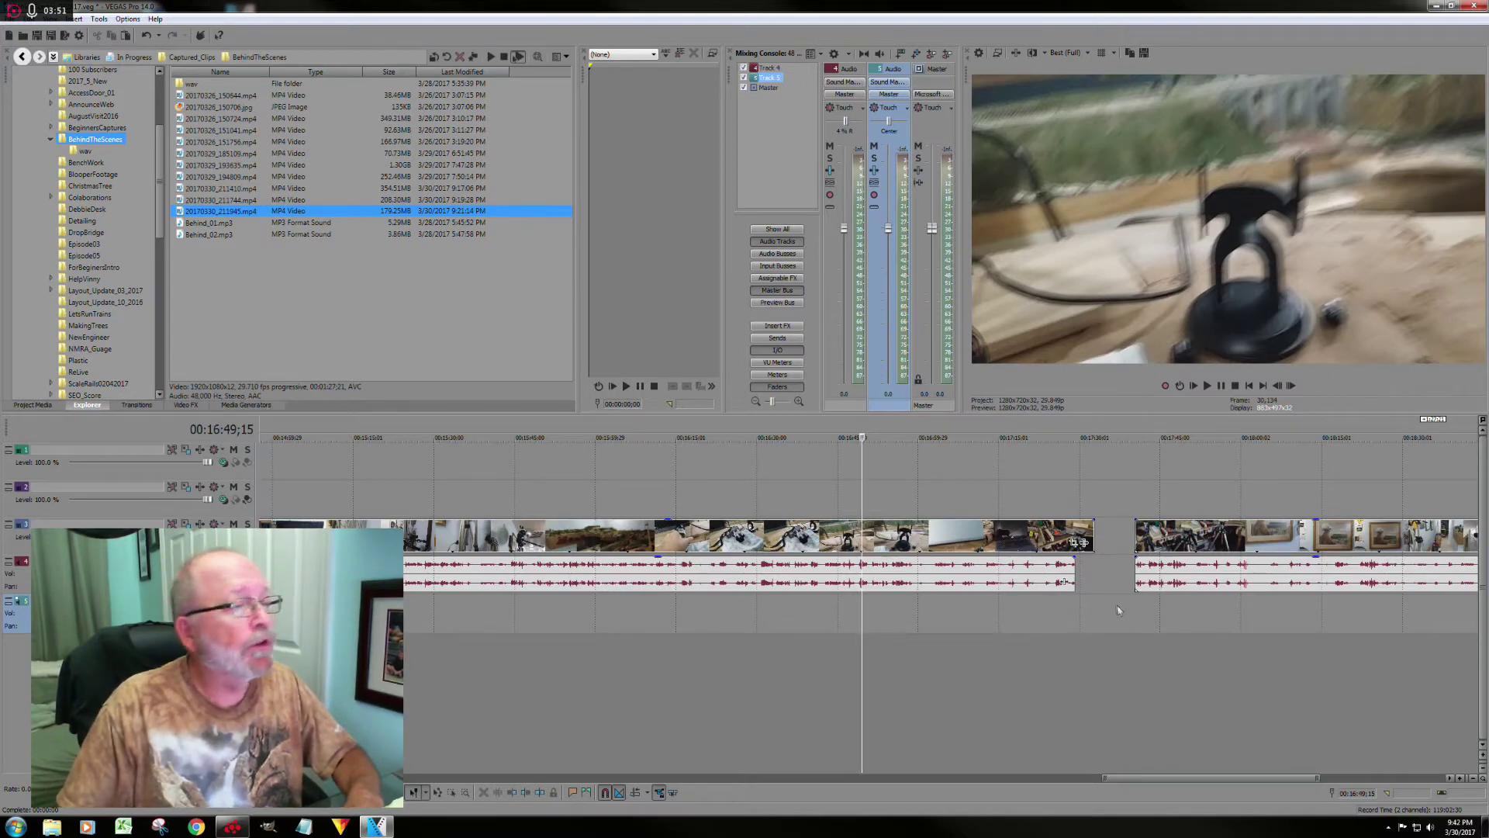
pyautogui.scroll(-2, 1112, 625)
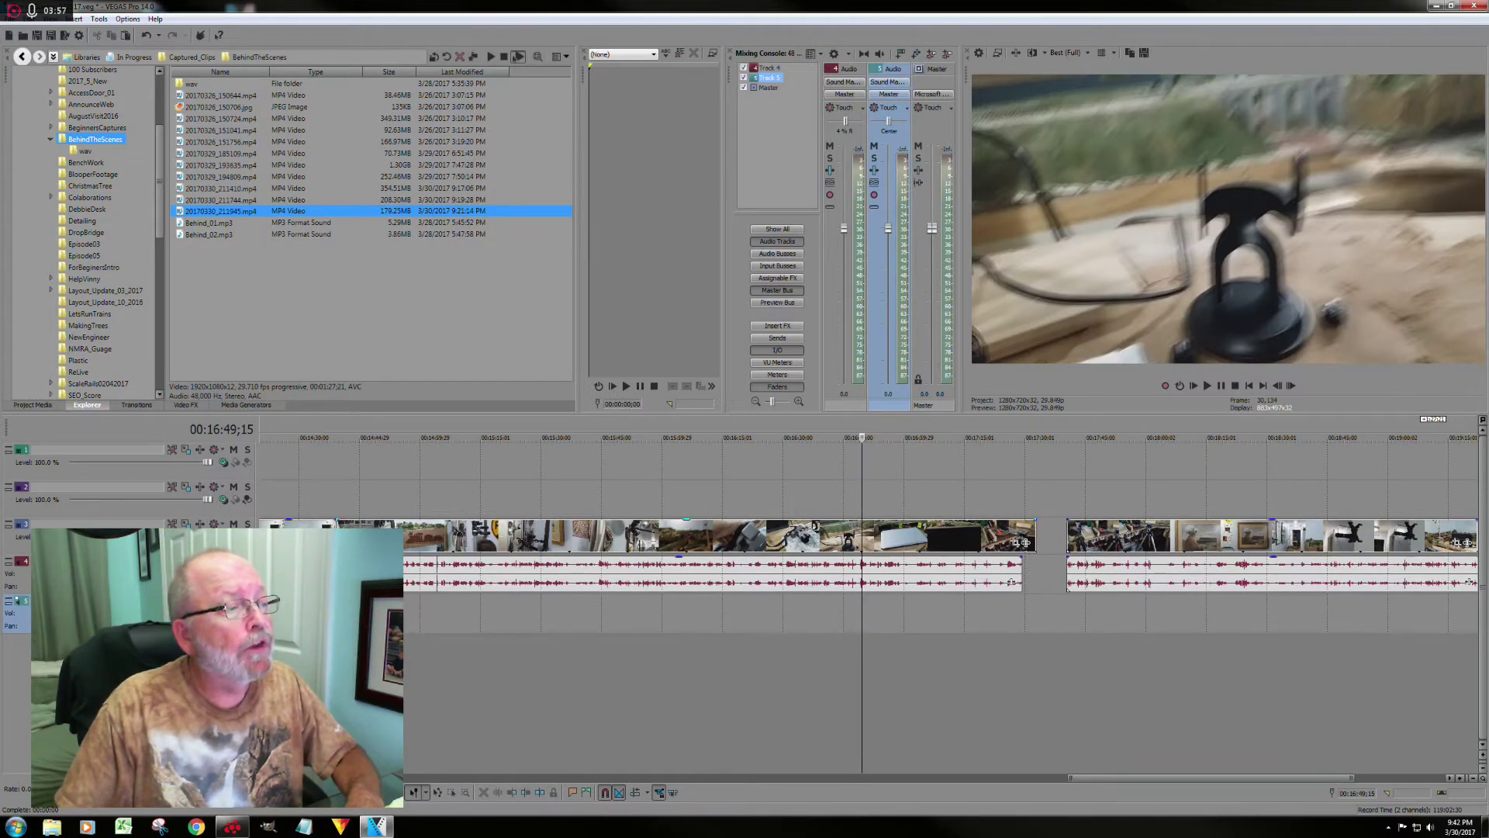
pyautogui.moveTo(1026, 542); pyautogui.dragTo(1008, 542)
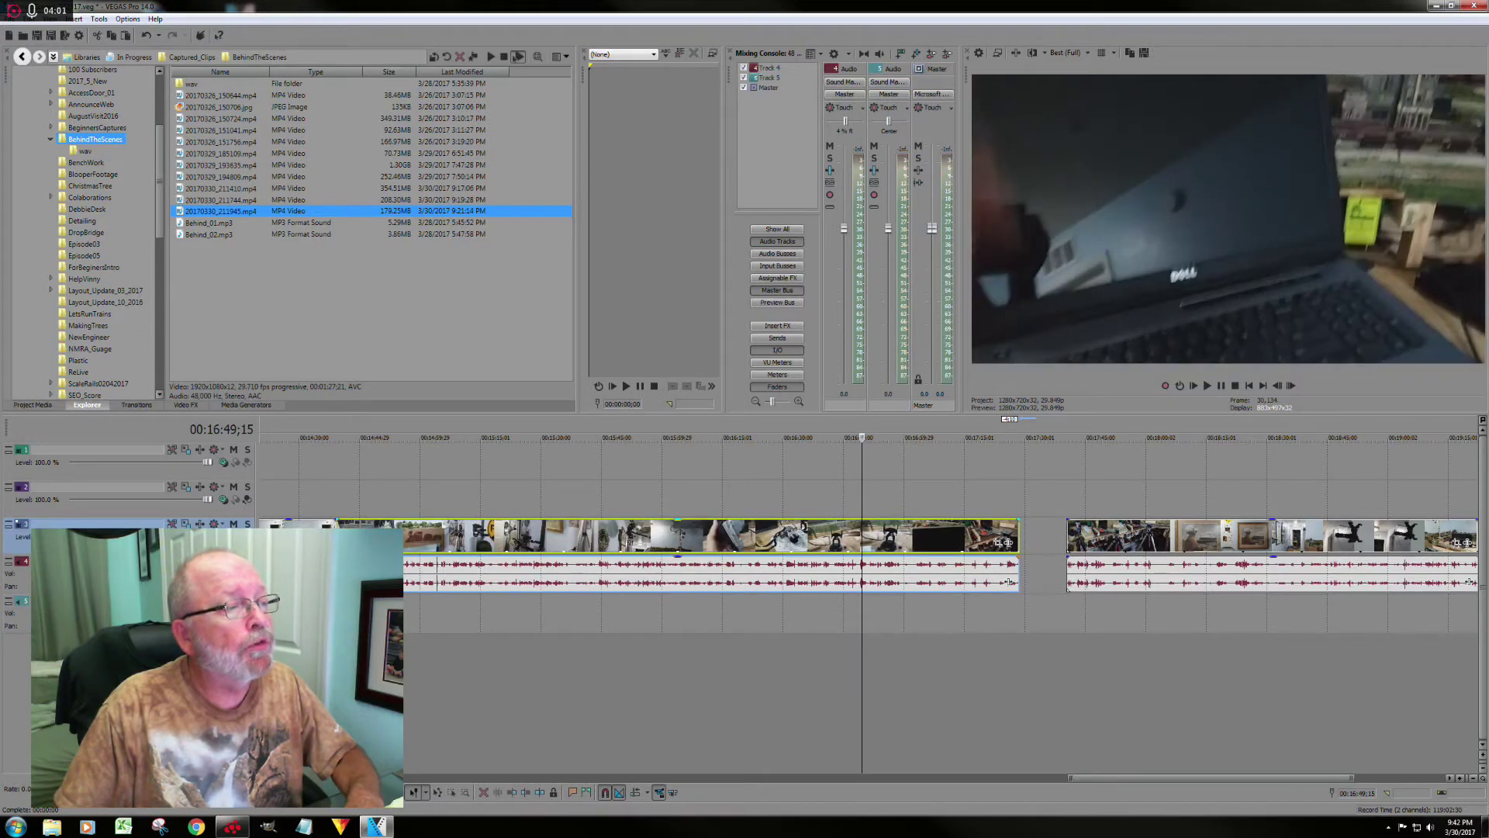
pyautogui.hotkey('ctrl', 'z')
pyautogui.hotkey('ctrl', 'z')
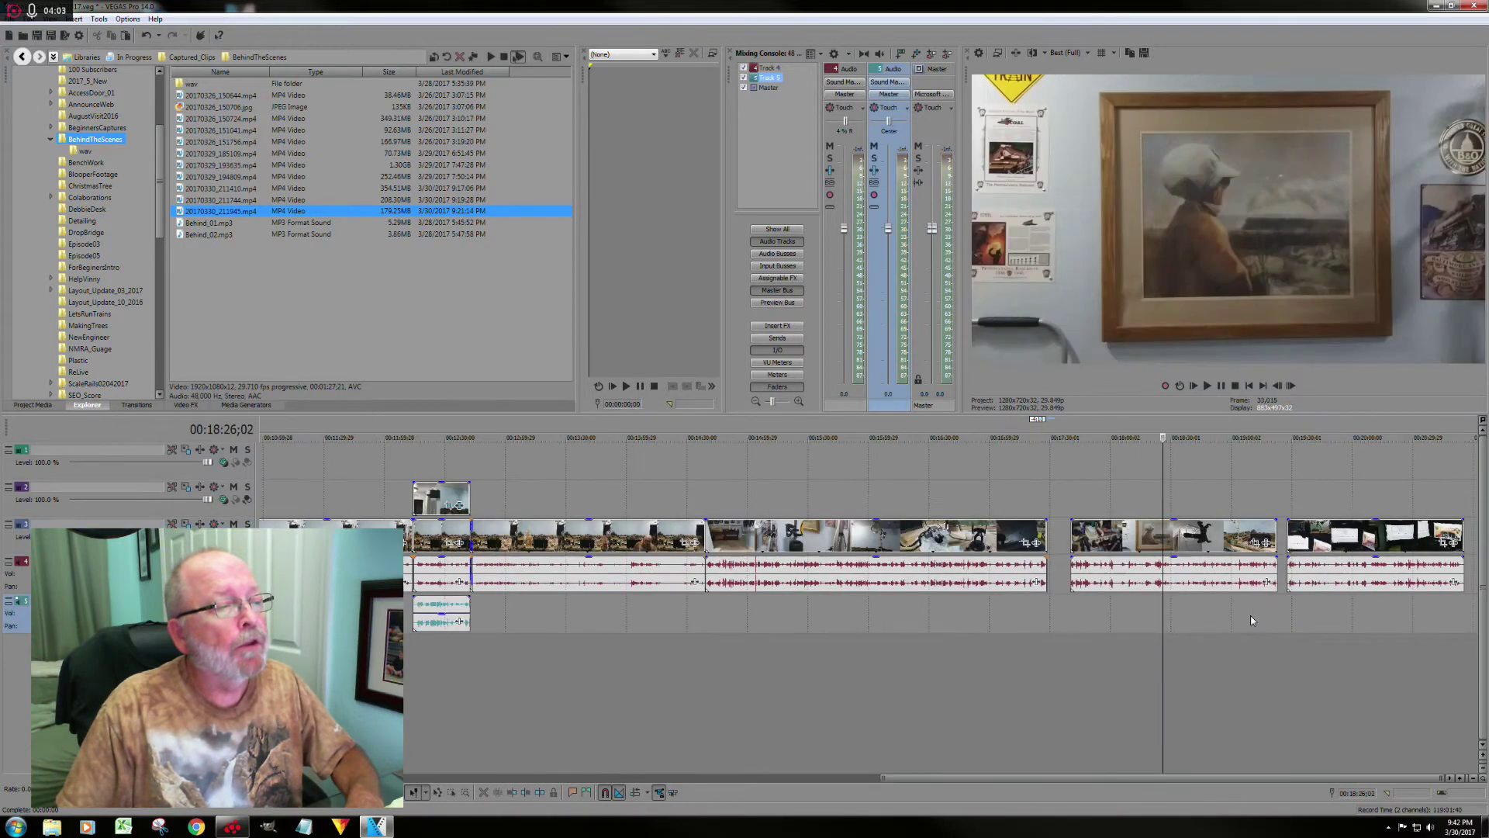
pyautogui.hotkey('ctrl', 'z')
# Trim the end of the 20170330_211744.mp4 clip slightly so its video and audio end together.
pyautogui.click(1203, 615)
pyautogui.scroll(5, 1207, 626)
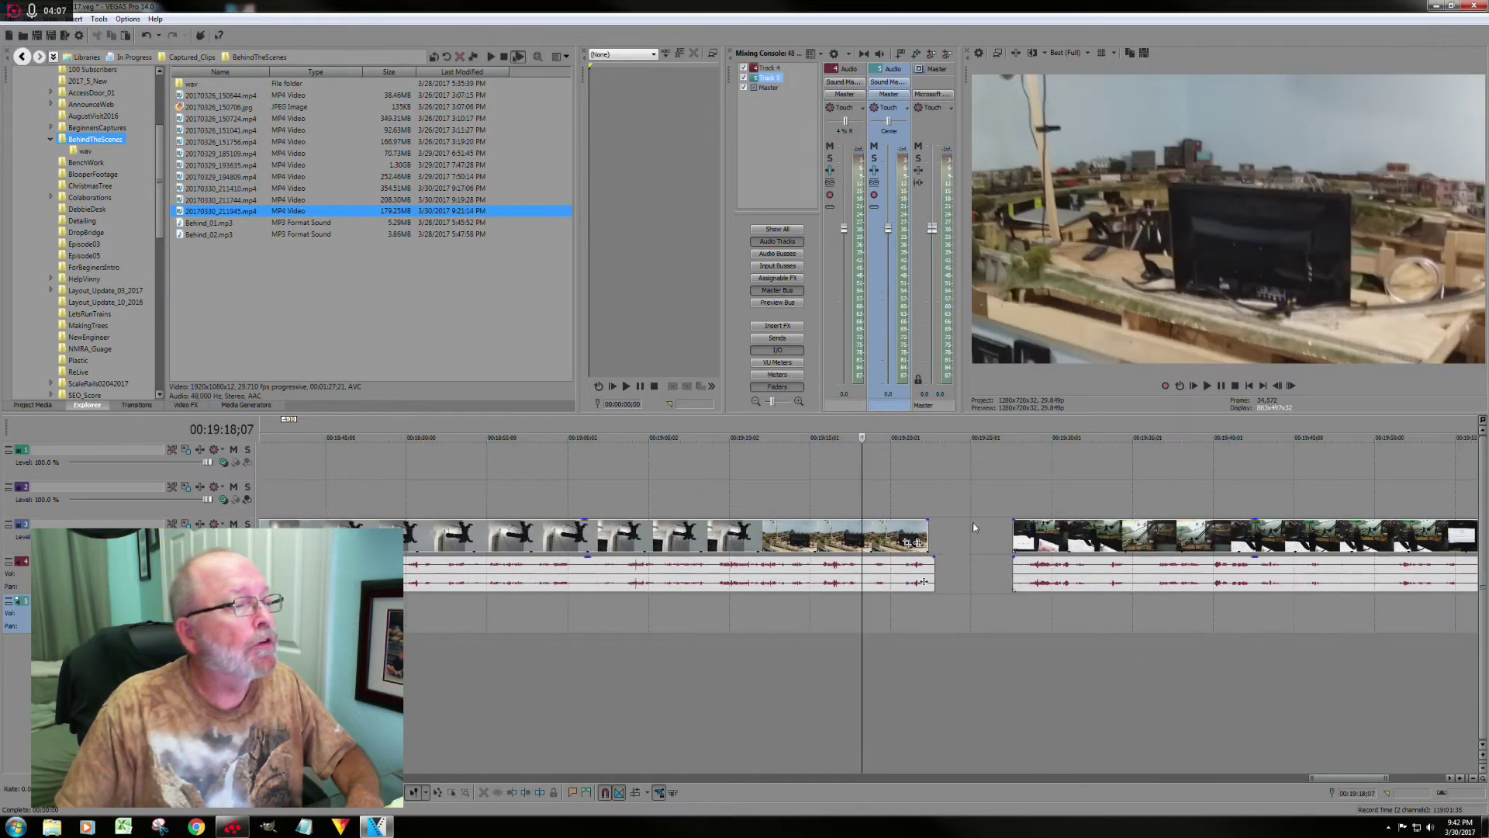
pyautogui.click(923, 582)
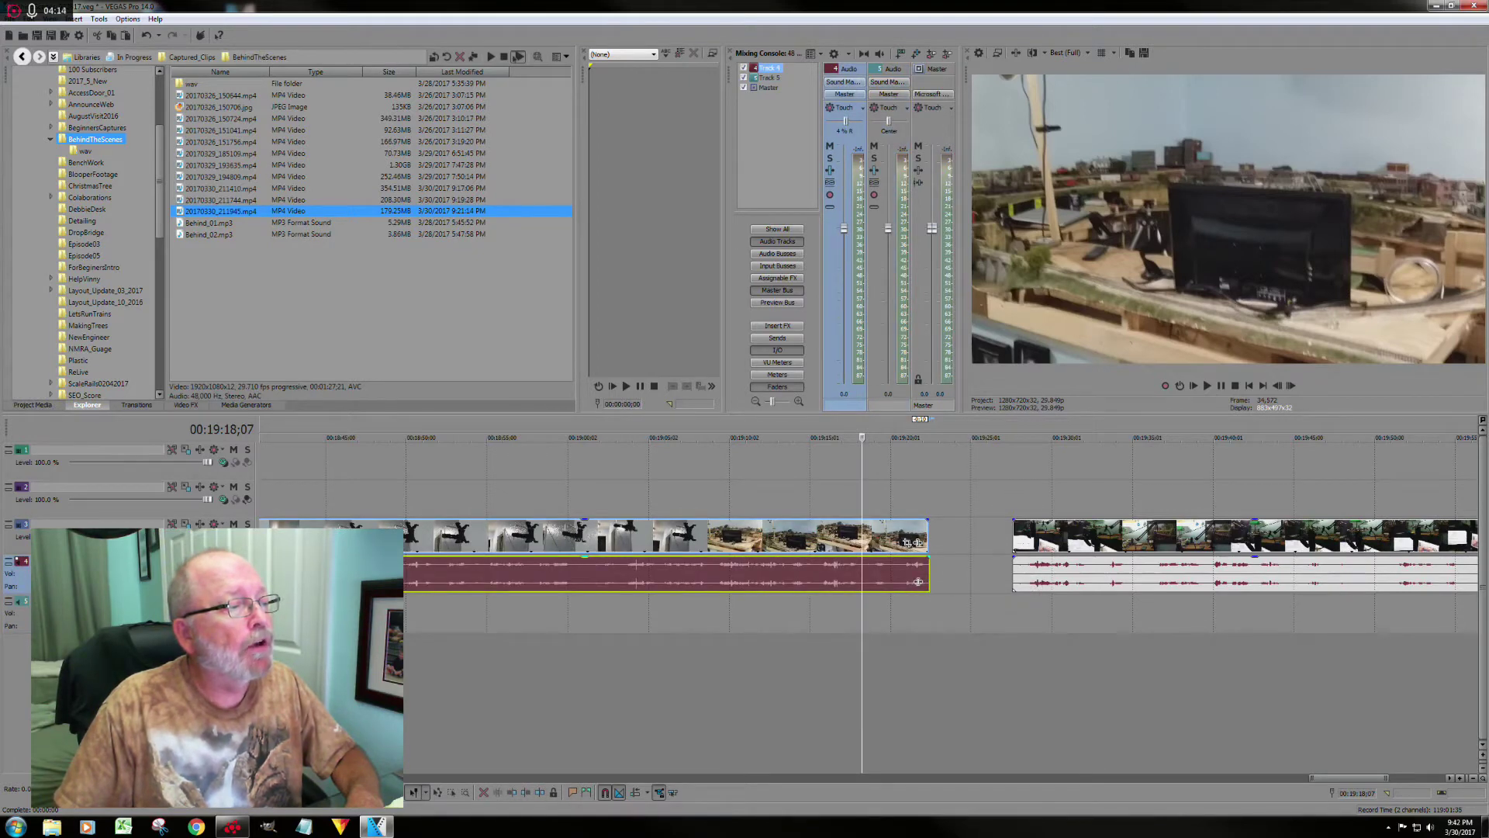
pyautogui.moveTo(918, 582); pyautogui.dragTo(915, 582)
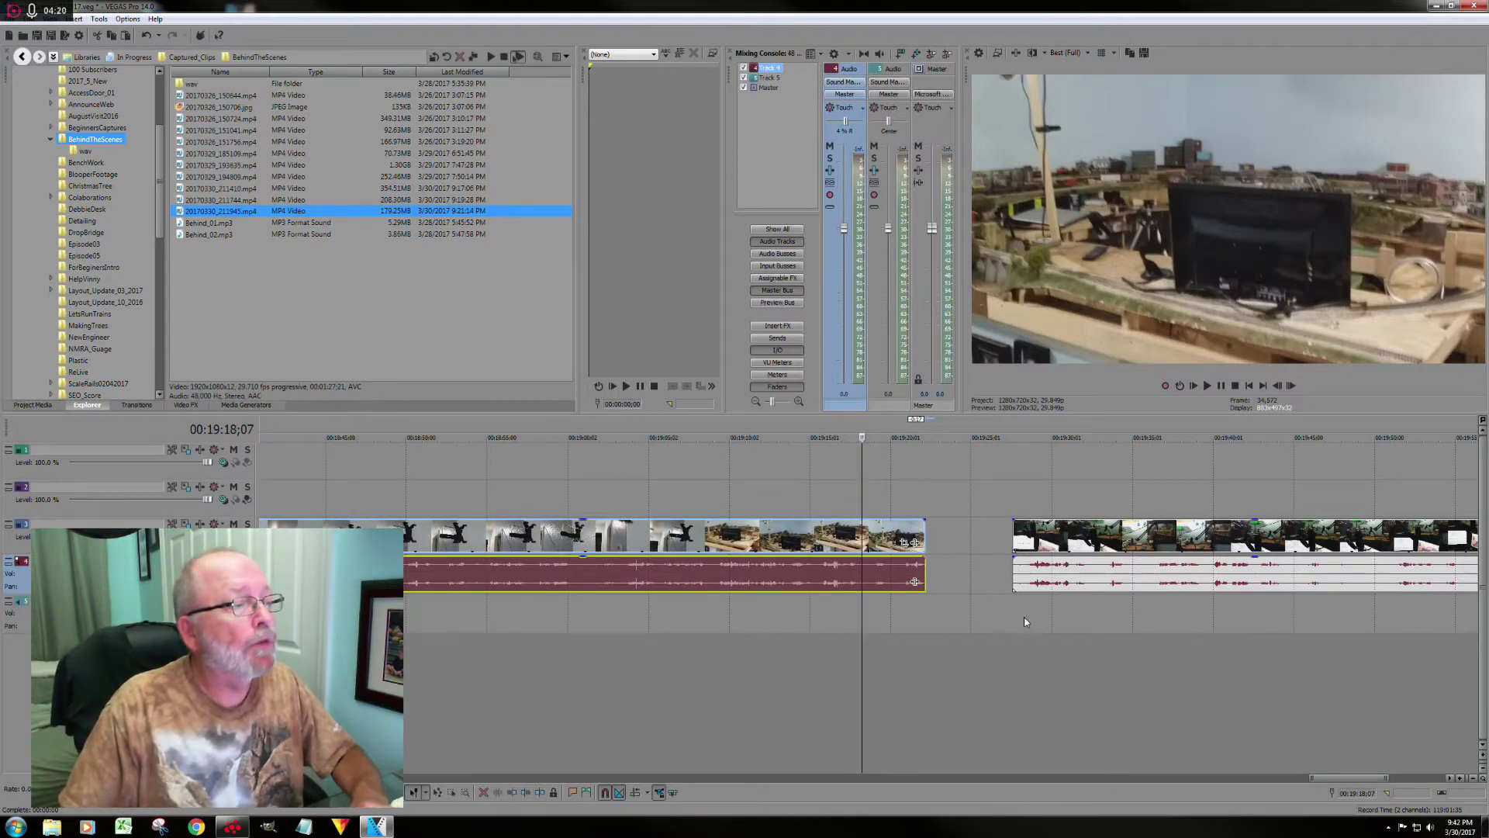
# Move the 20170330_211945.mp4 clip earlier to close the gap after the 20170330_211744.mp4 clip.
pyautogui.moveTo(1082, 549); pyautogui.dragTo(1001, 549)
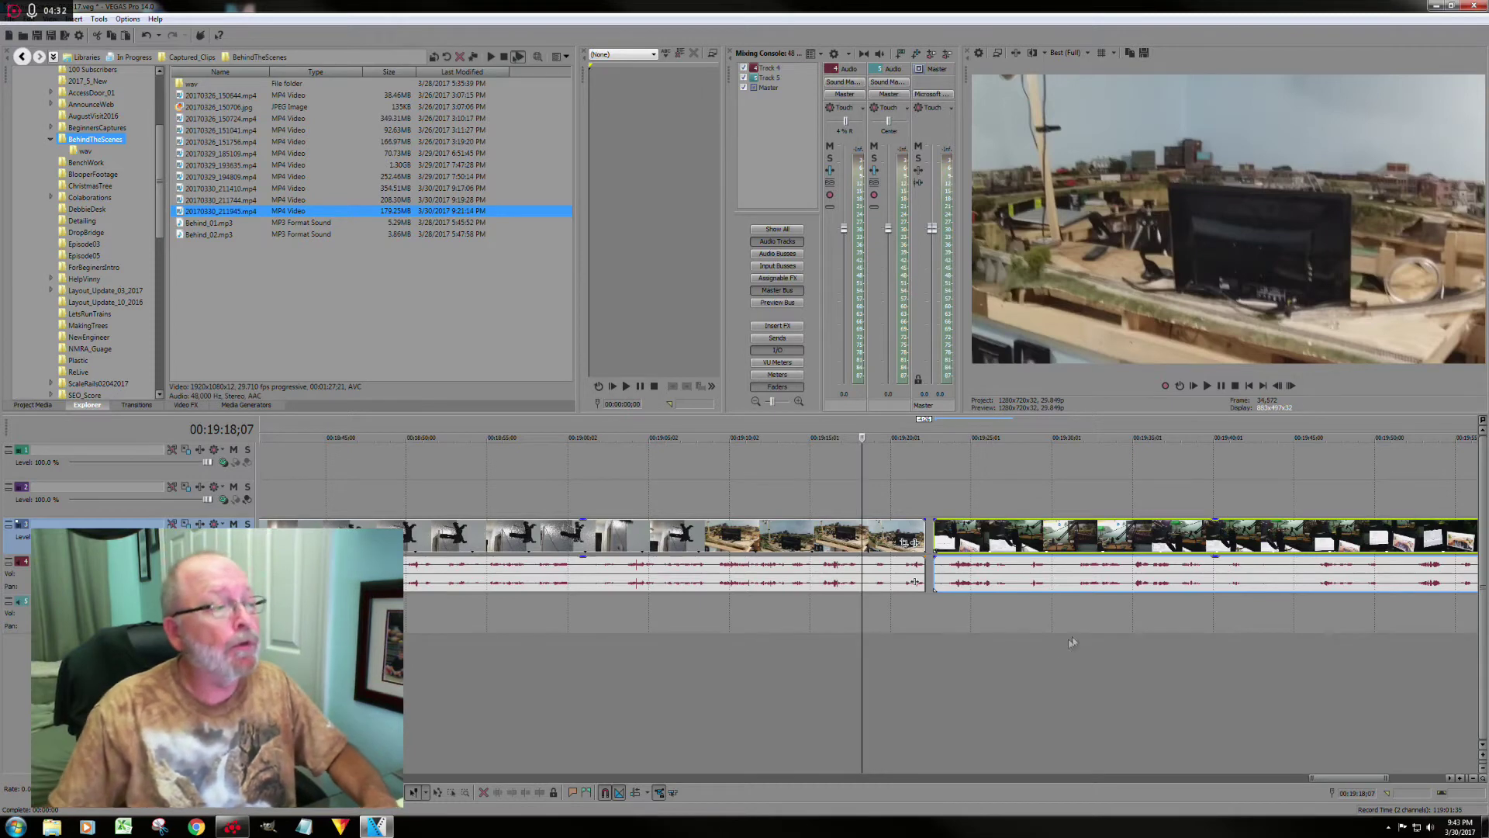
pyautogui.scroll(3, 1059, 642)
pyautogui.scroll(-5, 1136, 644)
pyautogui.scroll(-6, 1135, 644)
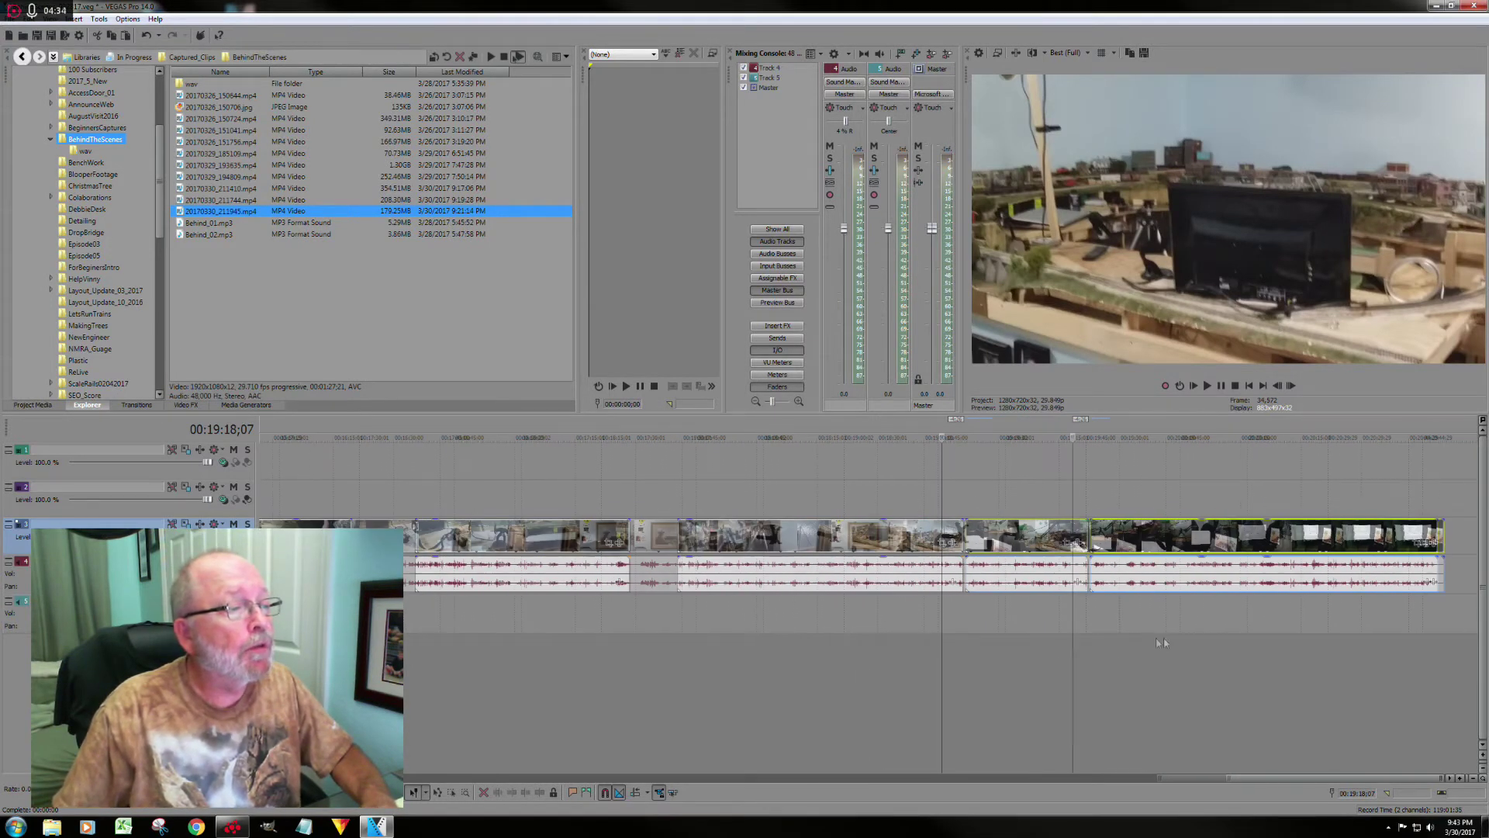
# Trim the end of the last clip back to just past 00:20:48;05.
pyautogui.click(1435, 605)
pyautogui.scroll(6, 1401, 643)
pyautogui.scroll(3, 1343, 621)
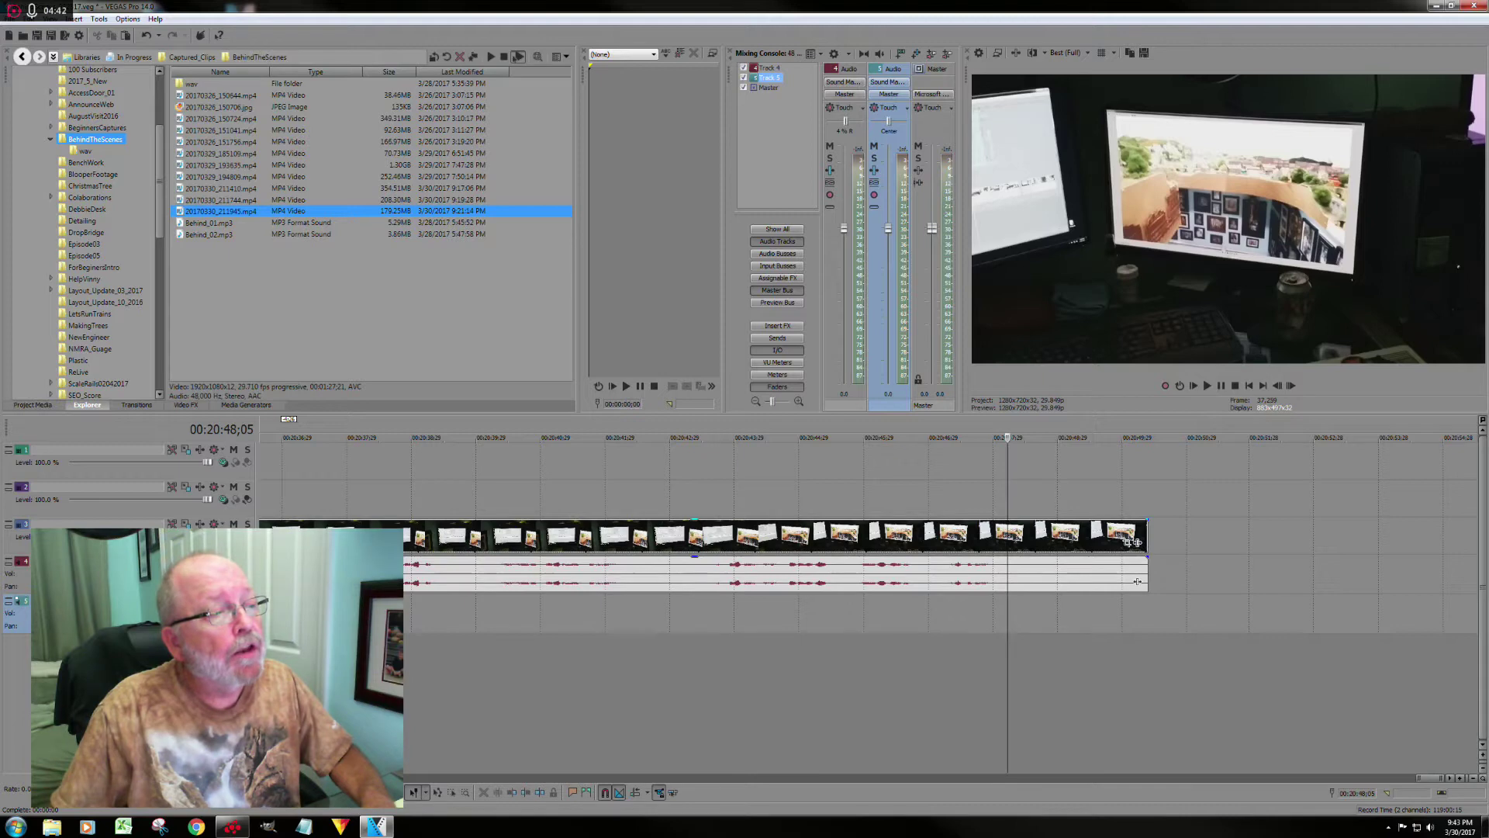
pyautogui.click(1135, 542)
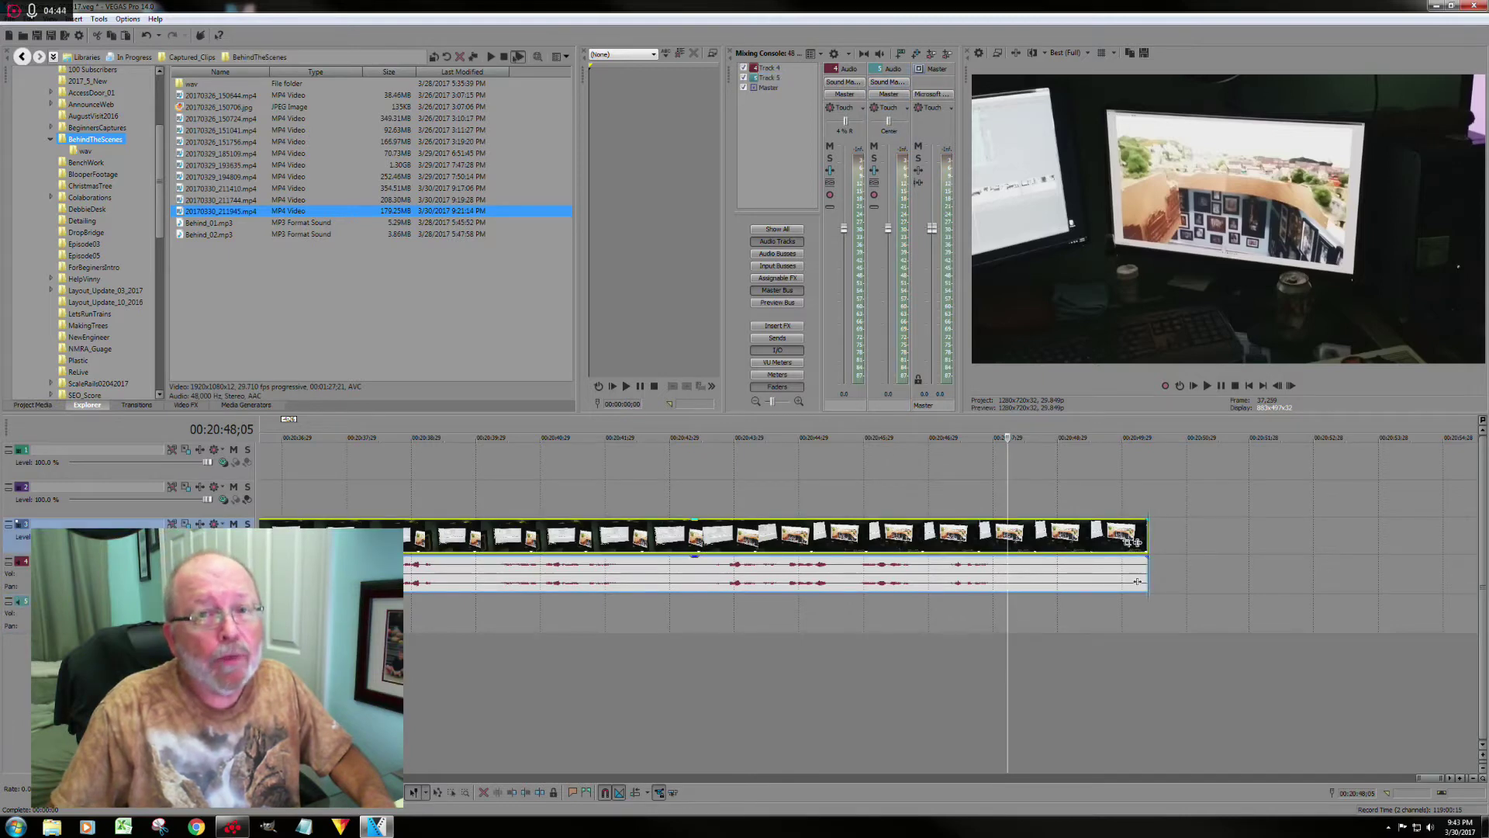
pyautogui.moveTo(1135, 542); pyautogui.dragTo(1016, 542)
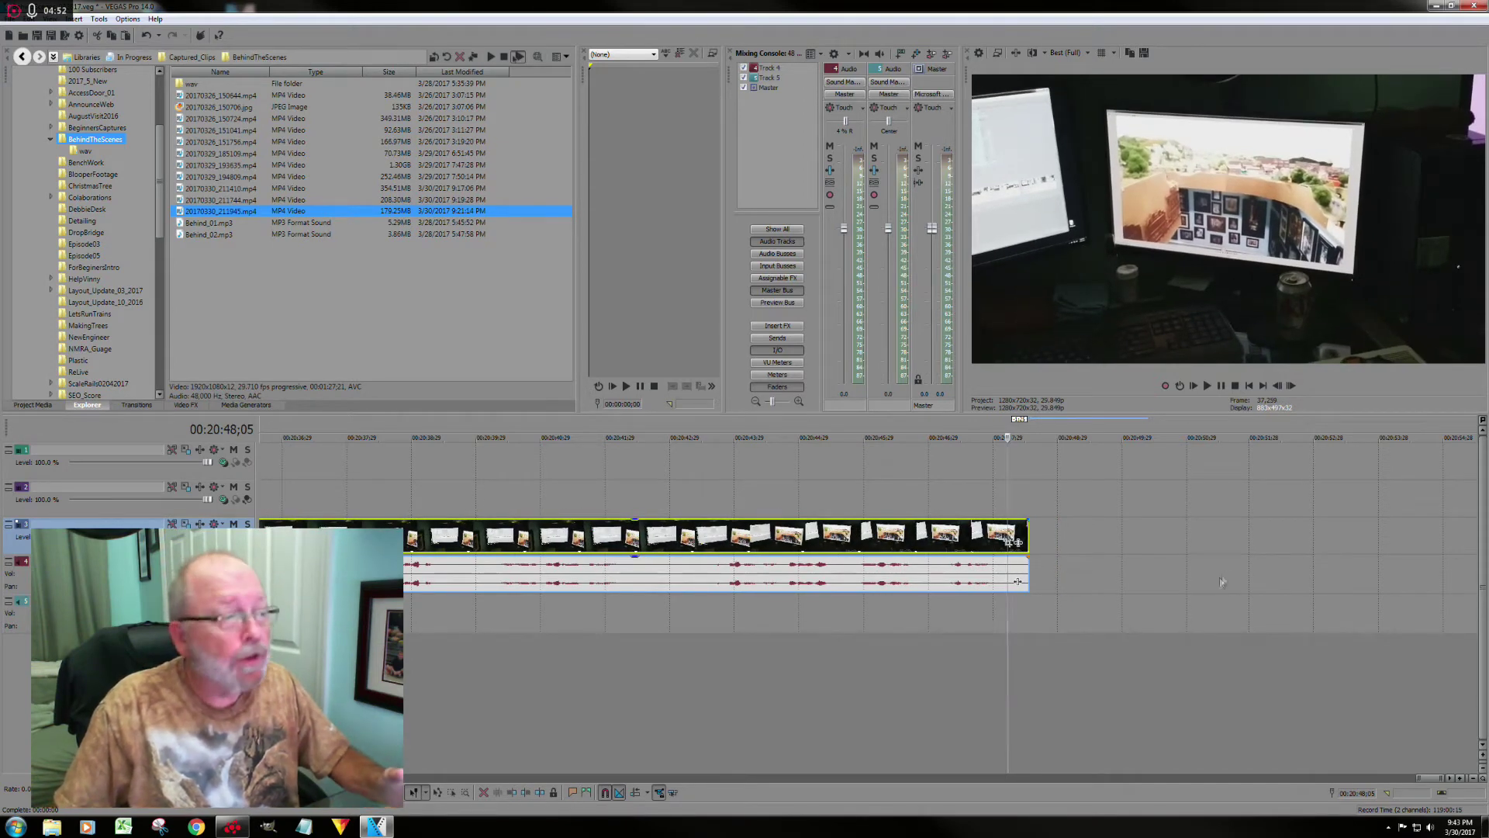
# Play the end of the last clip and trim its video and audio back to just past 00:20:47;28.
pyautogui.click(951, 615)
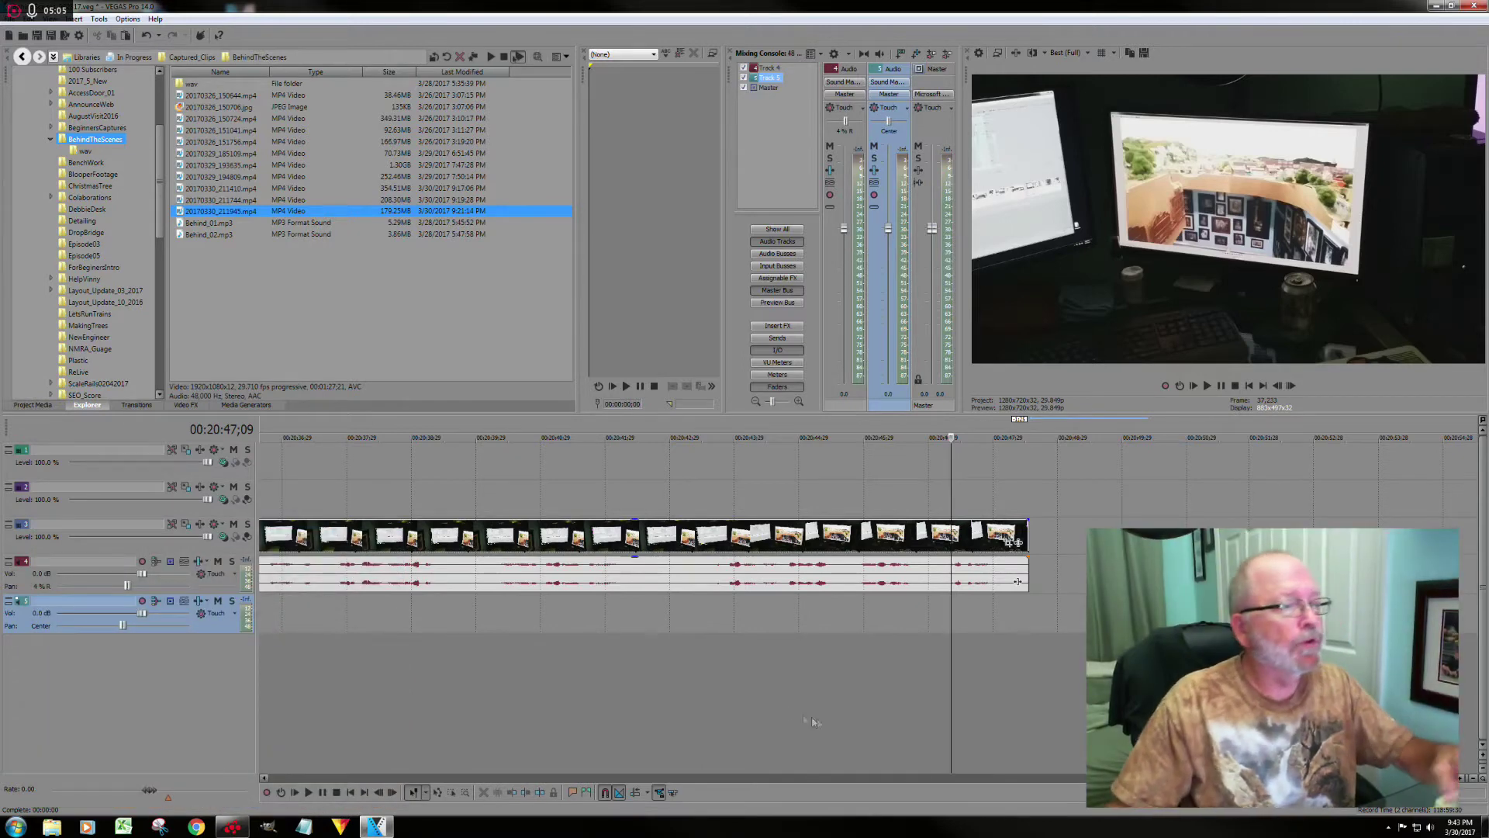
pyautogui.click(308, 793)
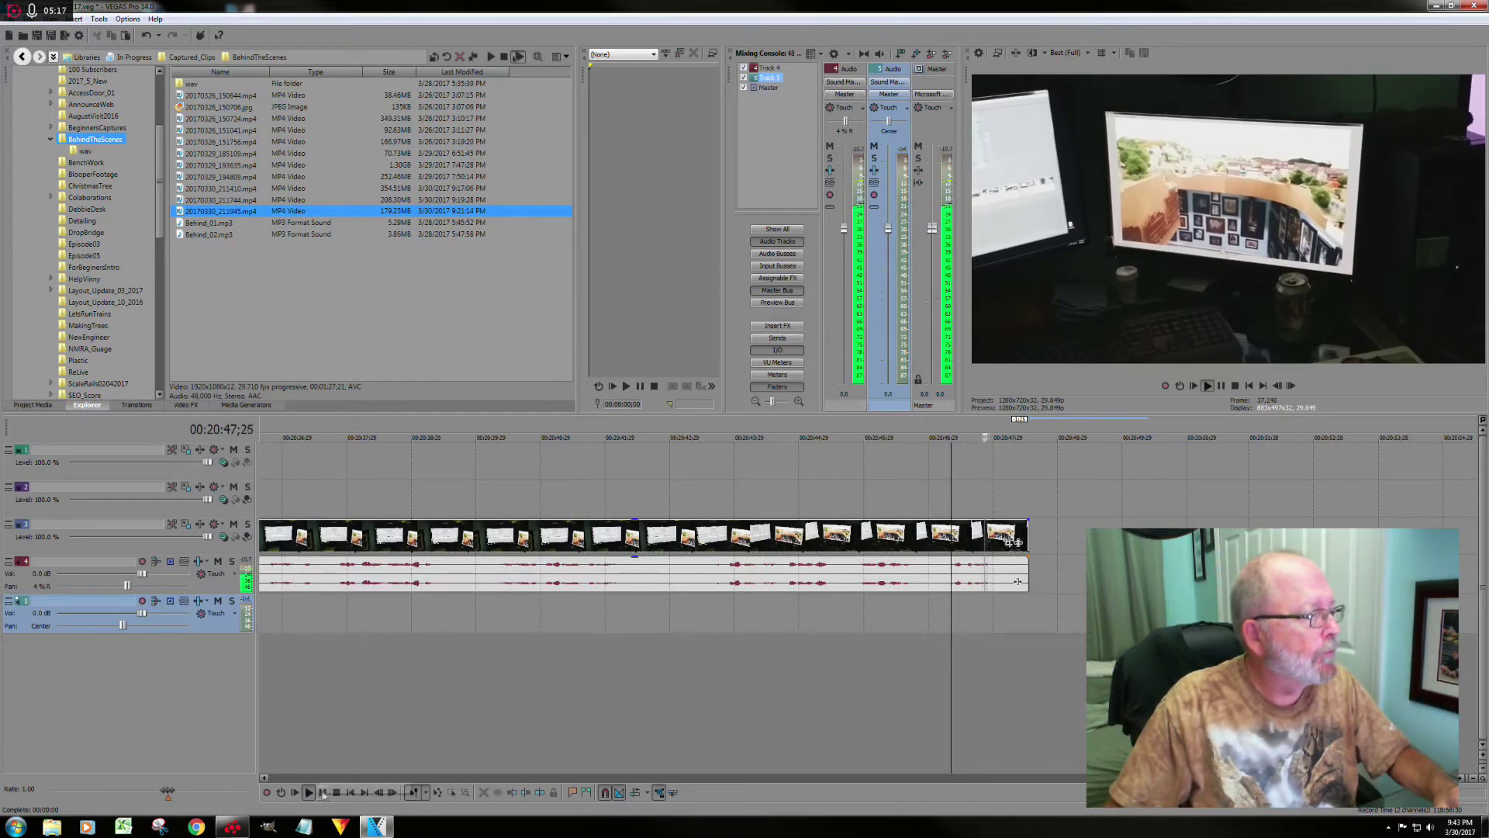
pyautogui.click(322, 793)
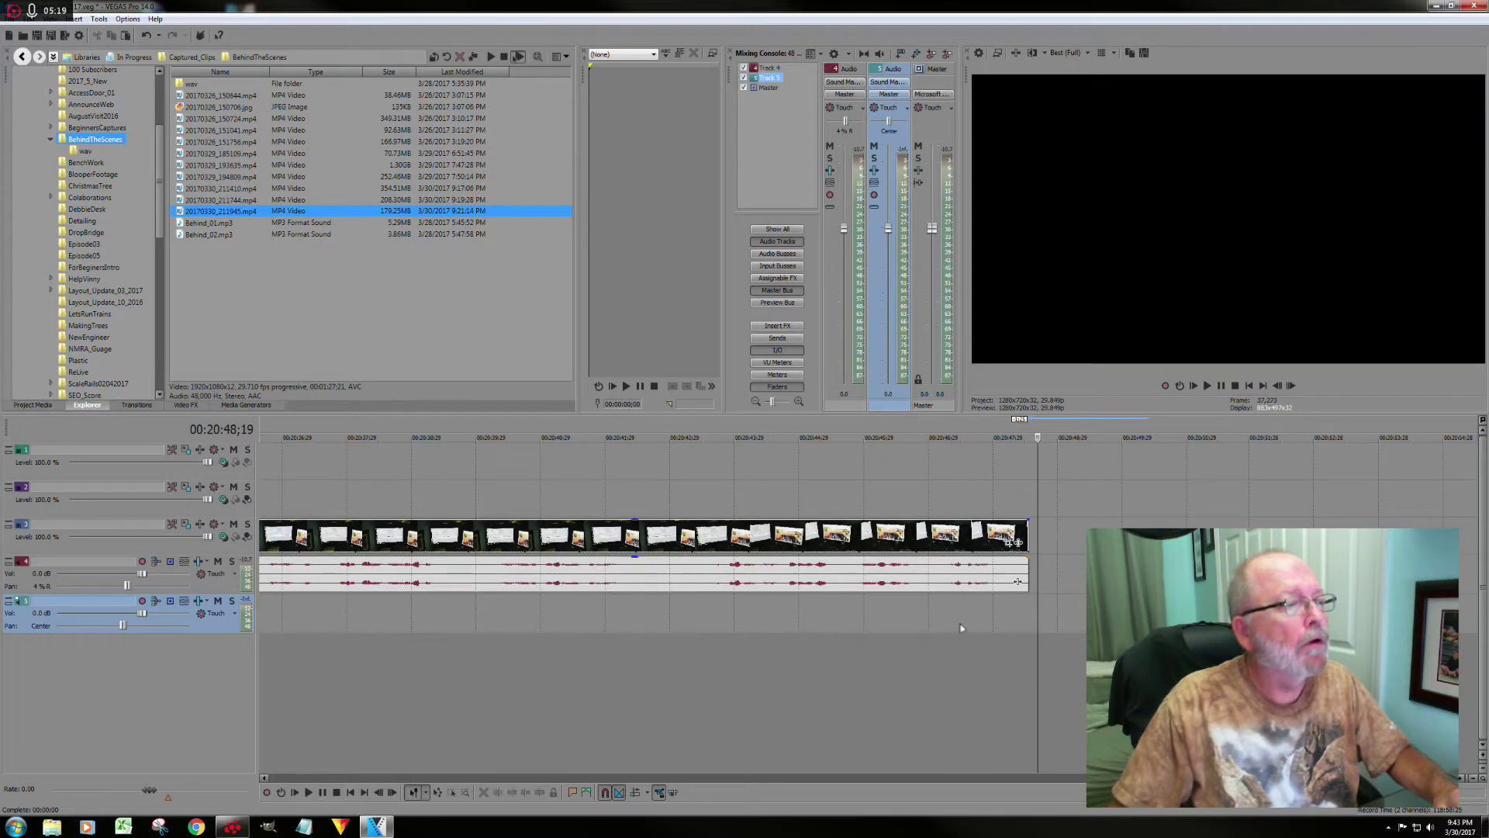
pyautogui.click(1018, 581)
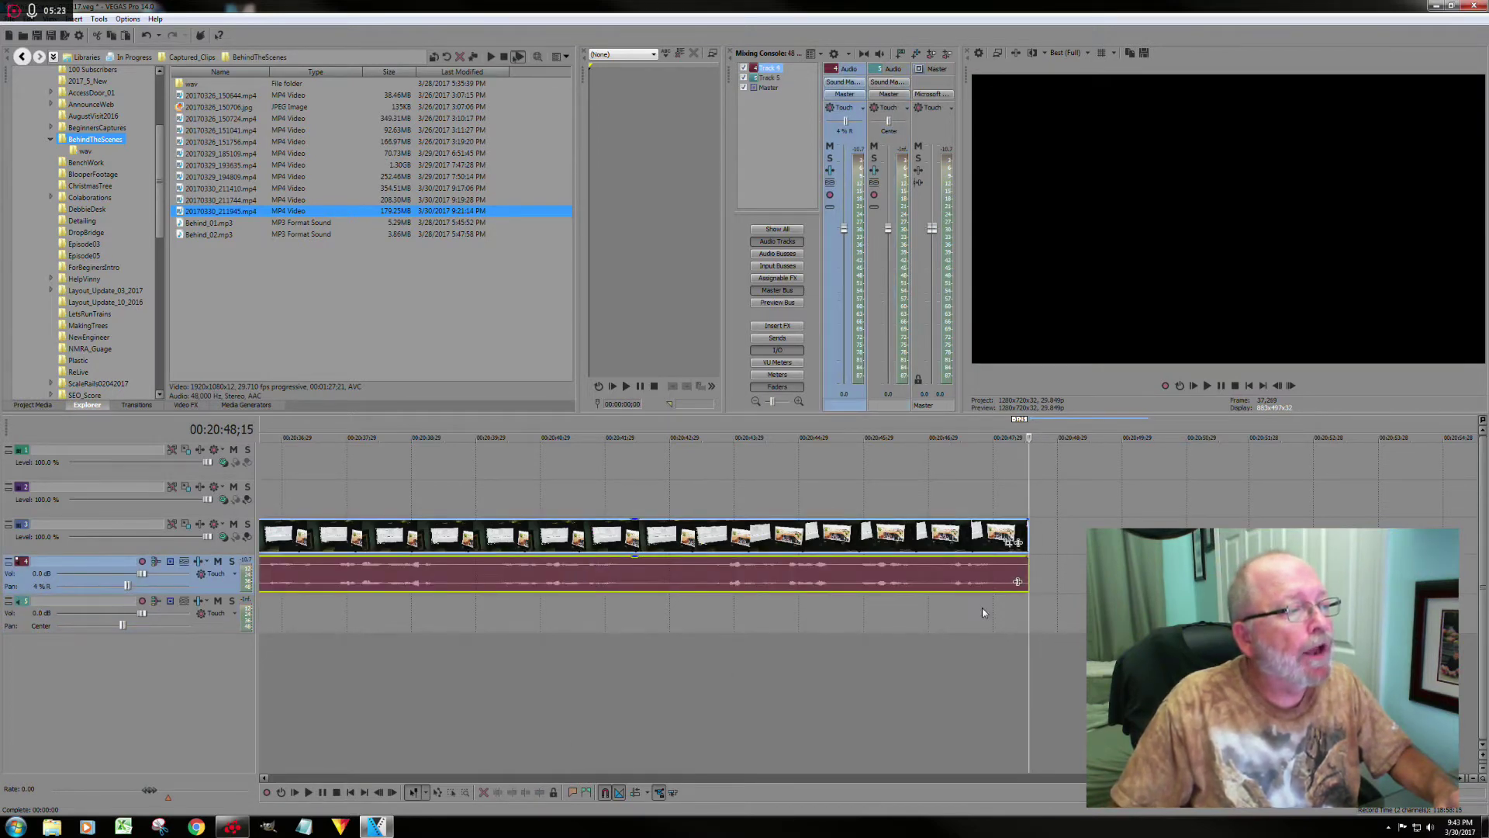
pyautogui.click(982, 612)
pyautogui.click(993, 607)
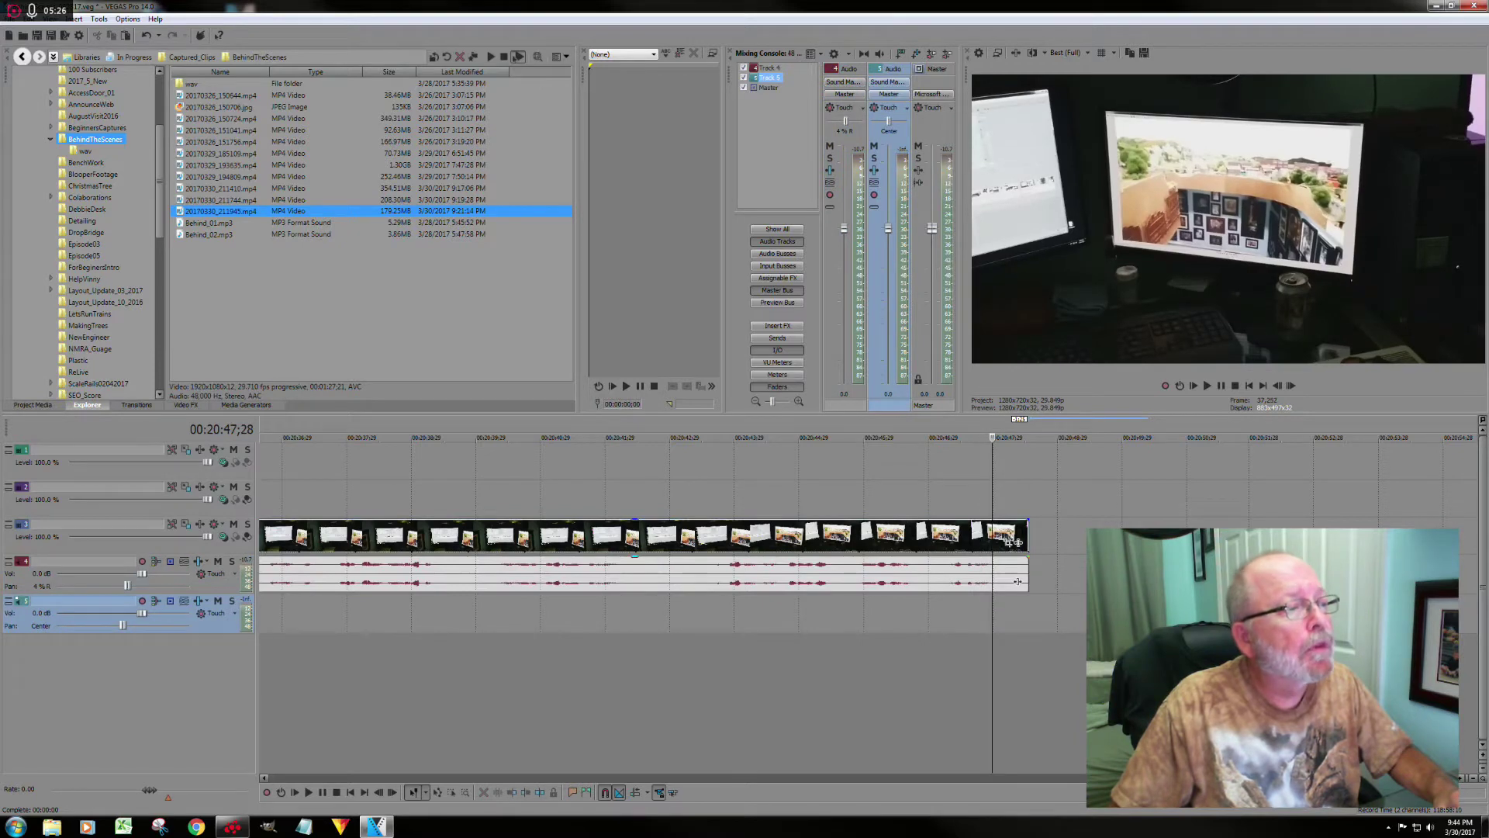
pyautogui.moveTo(1018, 581); pyautogui.dragTo(986, 581)
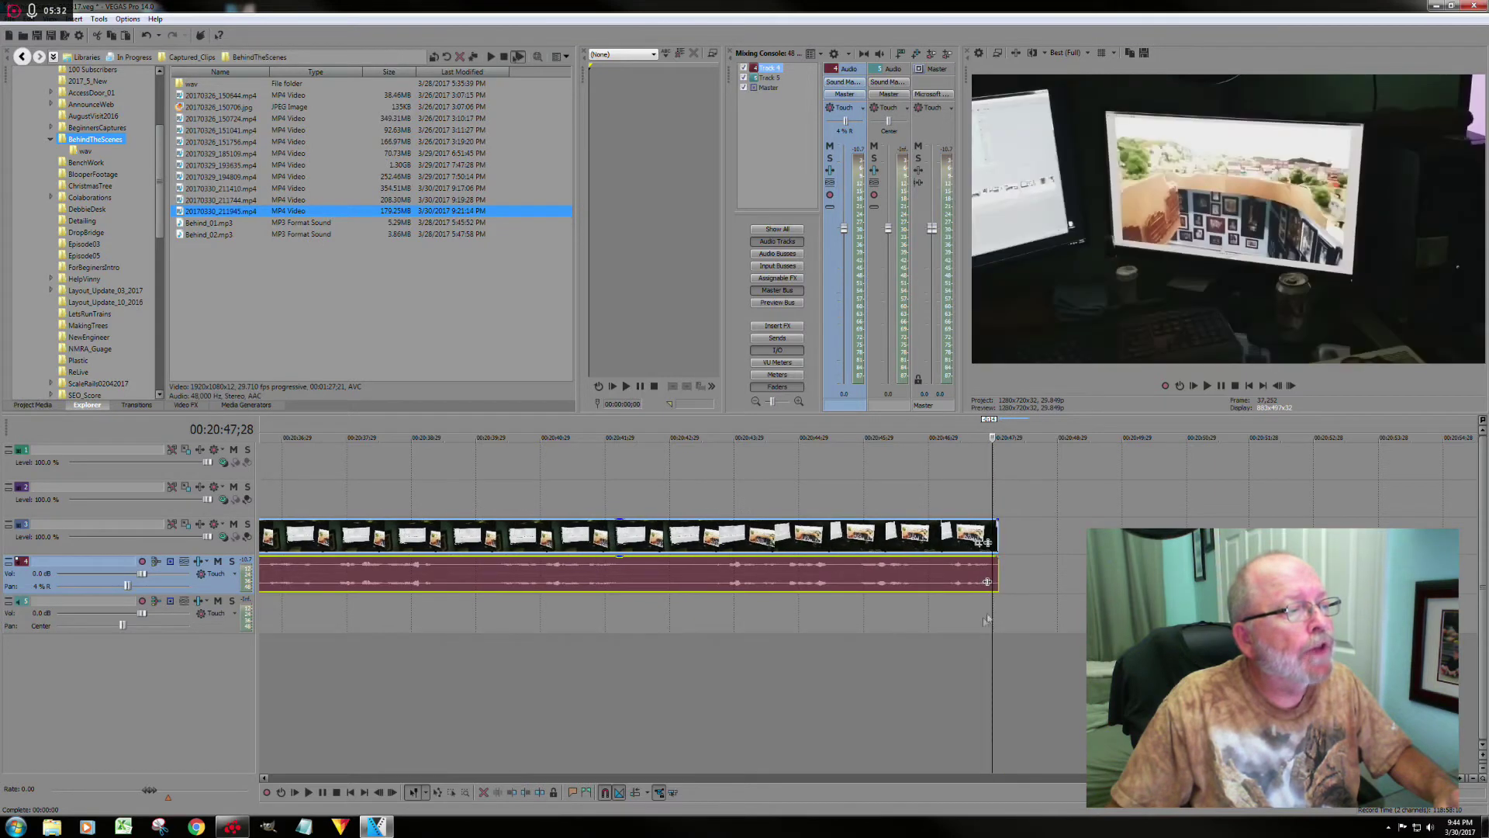
pyautogui.scroll(4, 965, 623)
pyautogui.scroll(-4, 955, 630)
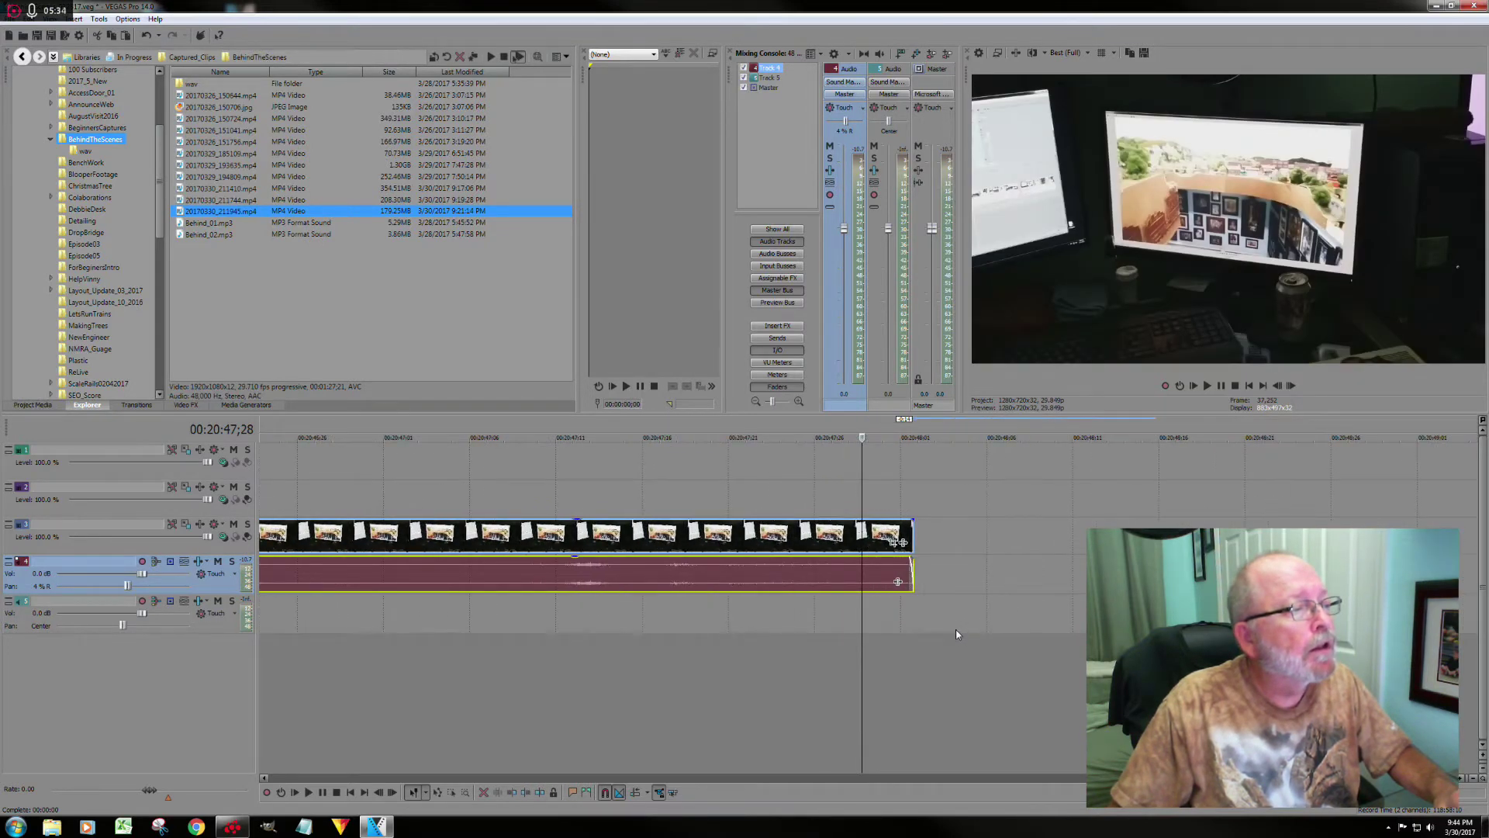
# Add a short fade-out to the end of the last clip's audio, using a curve that drops steeply and then levels off.
pyautogui.click(947, 626)
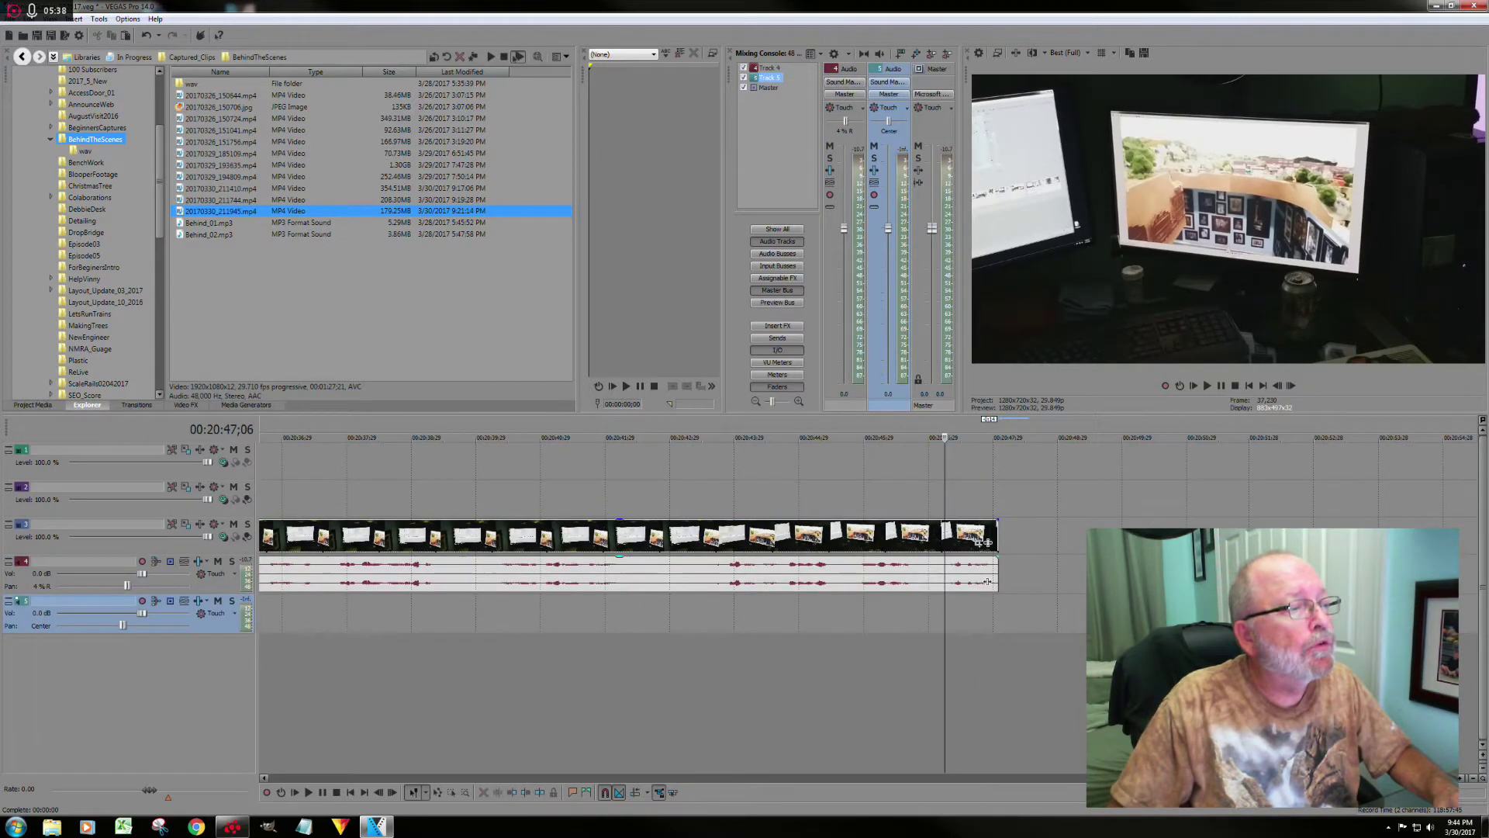
pyautogui.moveTo(996, 558); pyautogui.dragTo(958, 581)
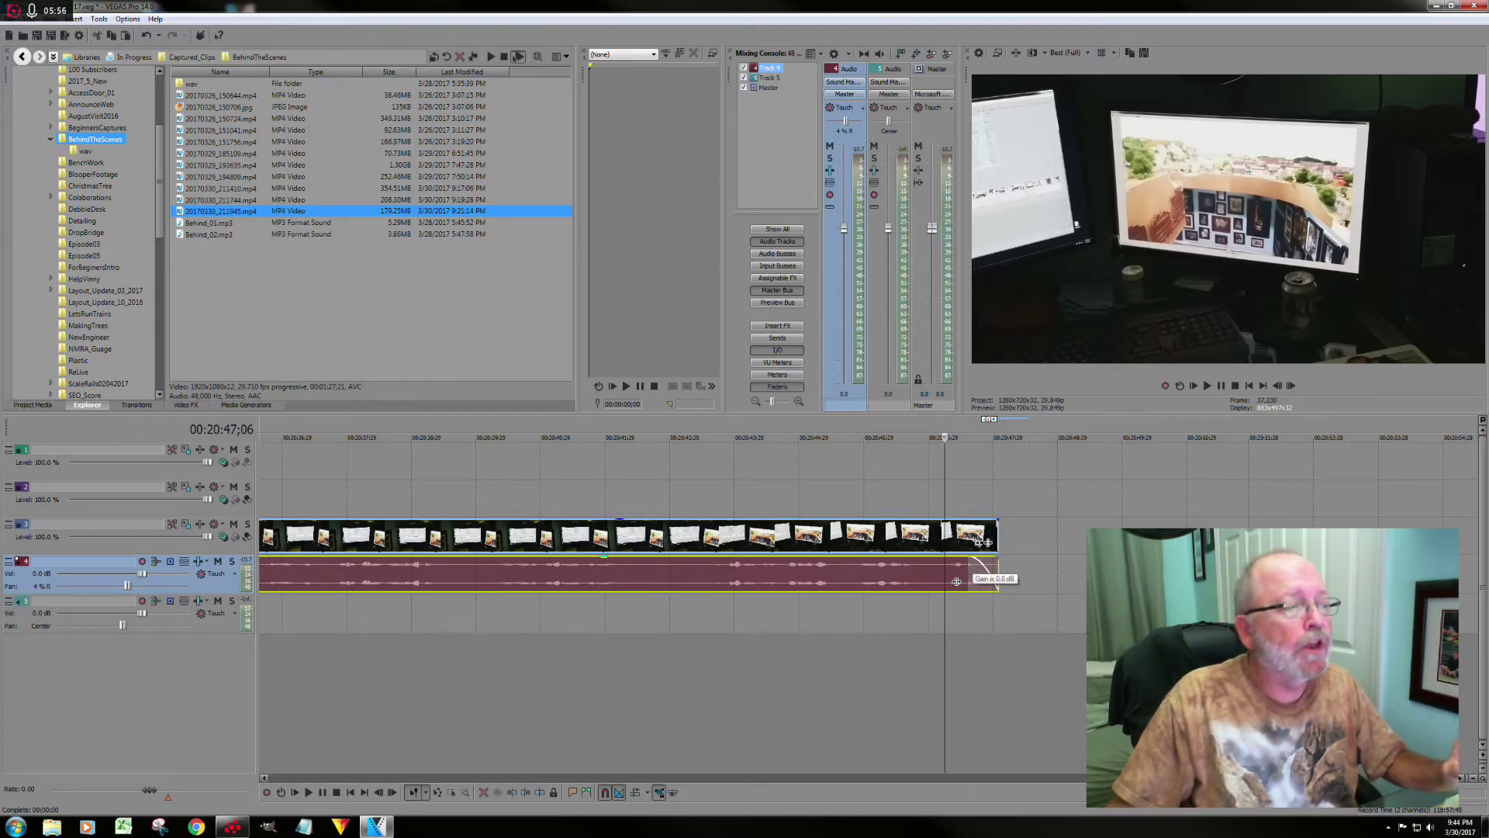
pyautogui.rightClick(975, 560)
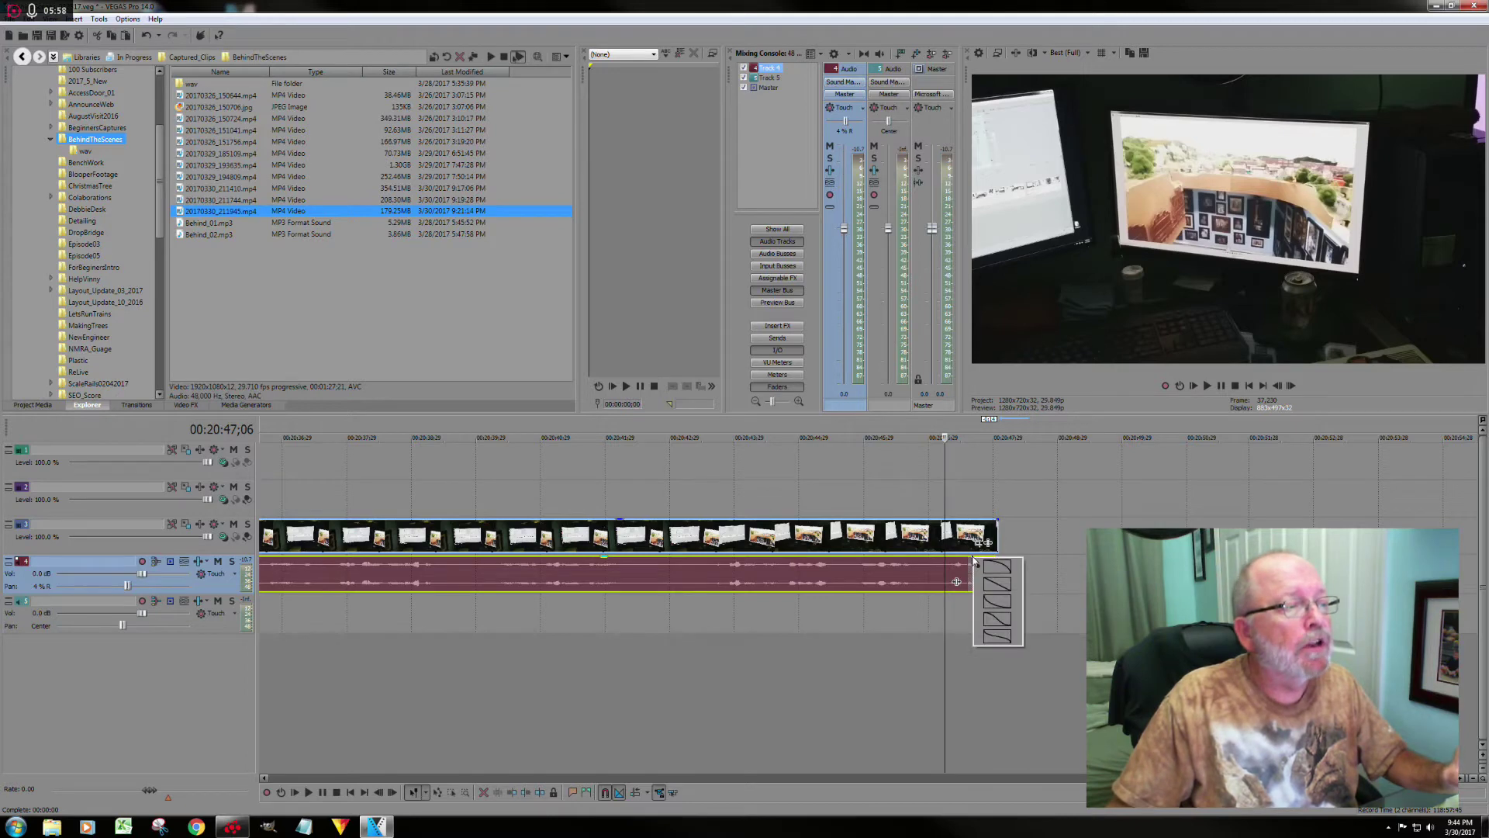
pyautogui.click(990, 604)
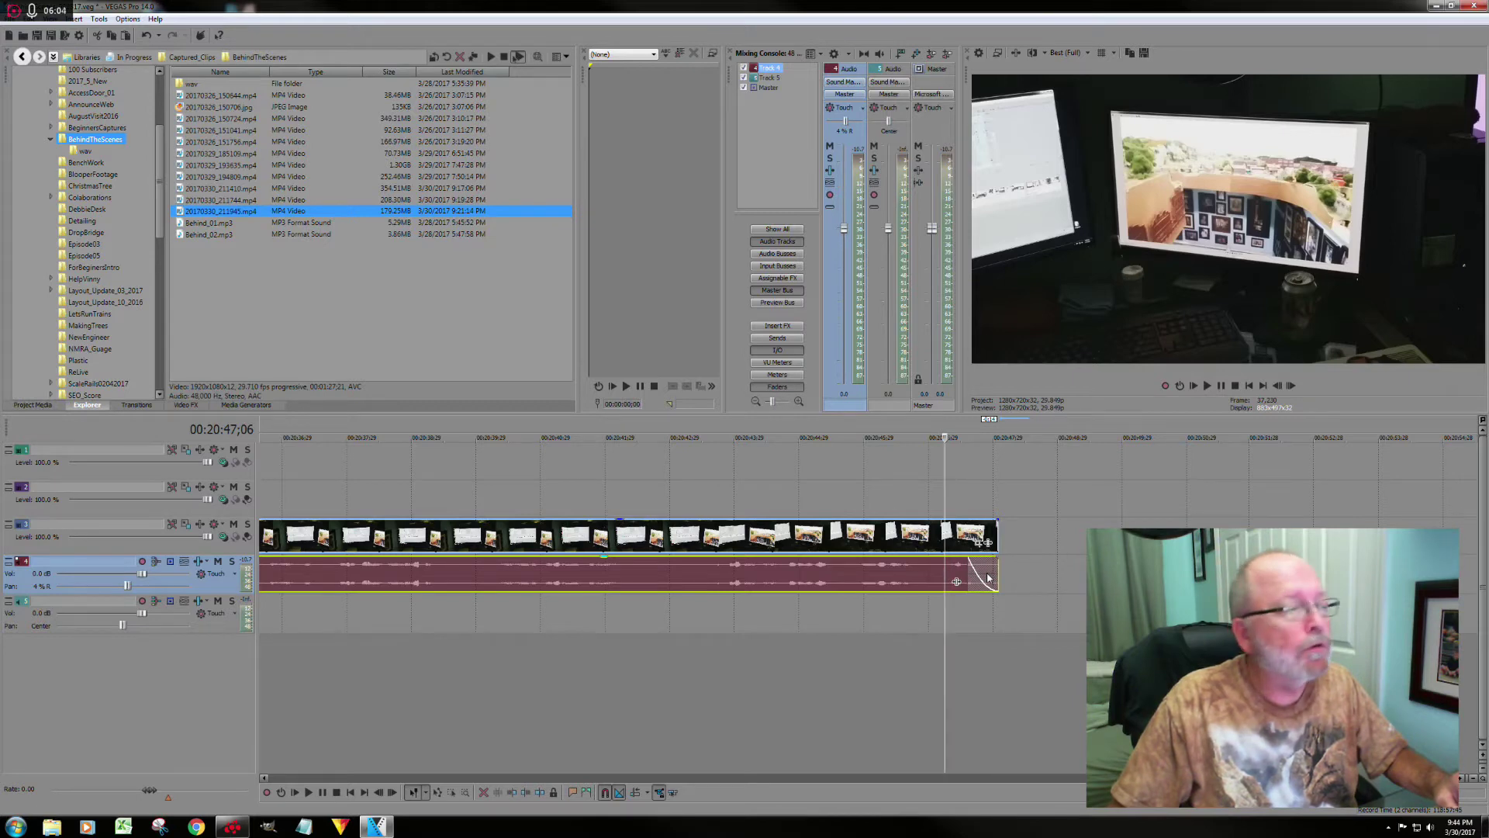
pyautogui.rightClick(988, 578)
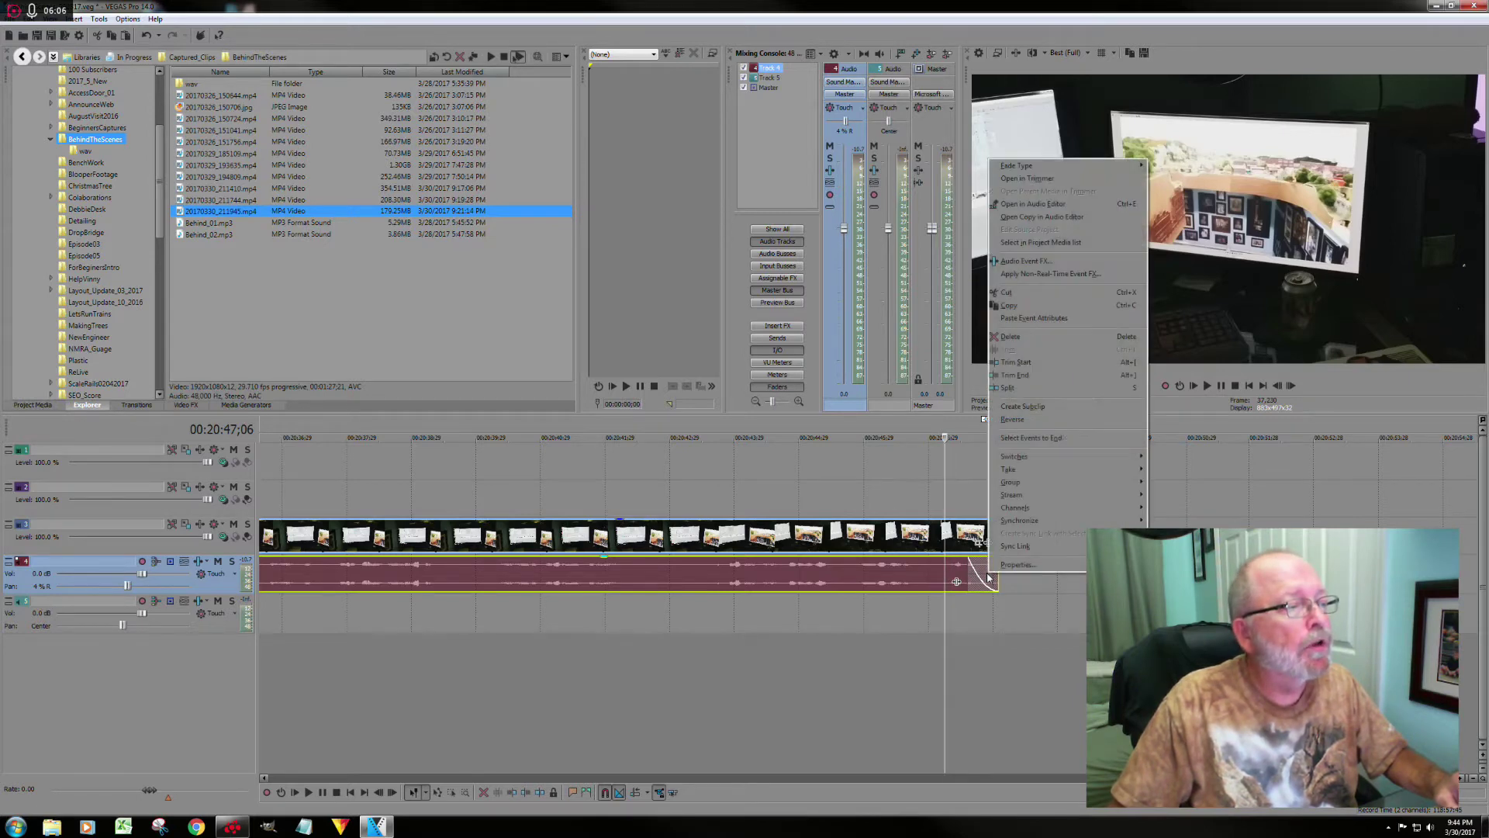
pyautogui.moveTo(1045, 169)
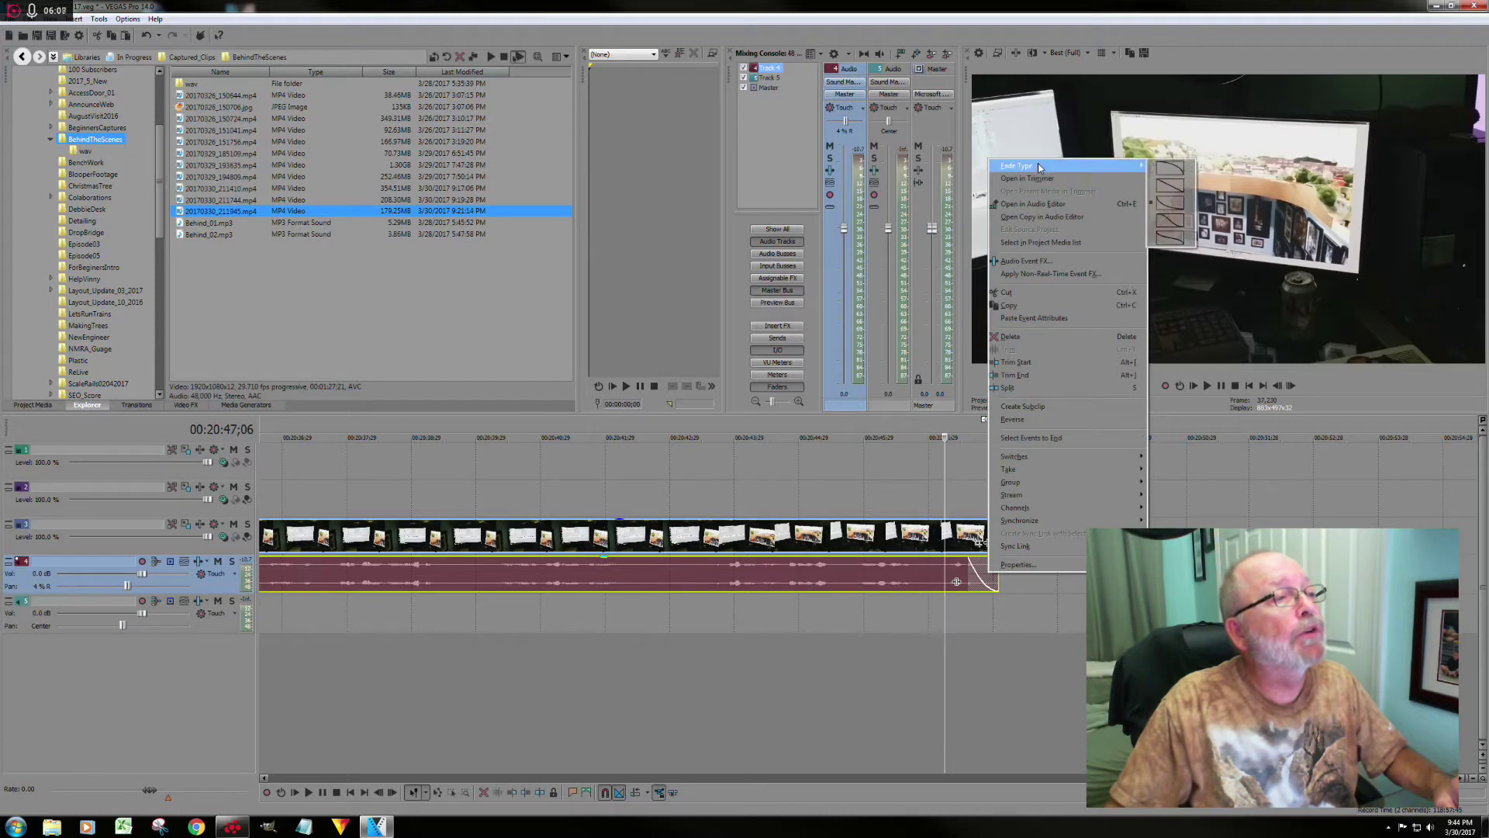
pyautogui.click(1021, 590)
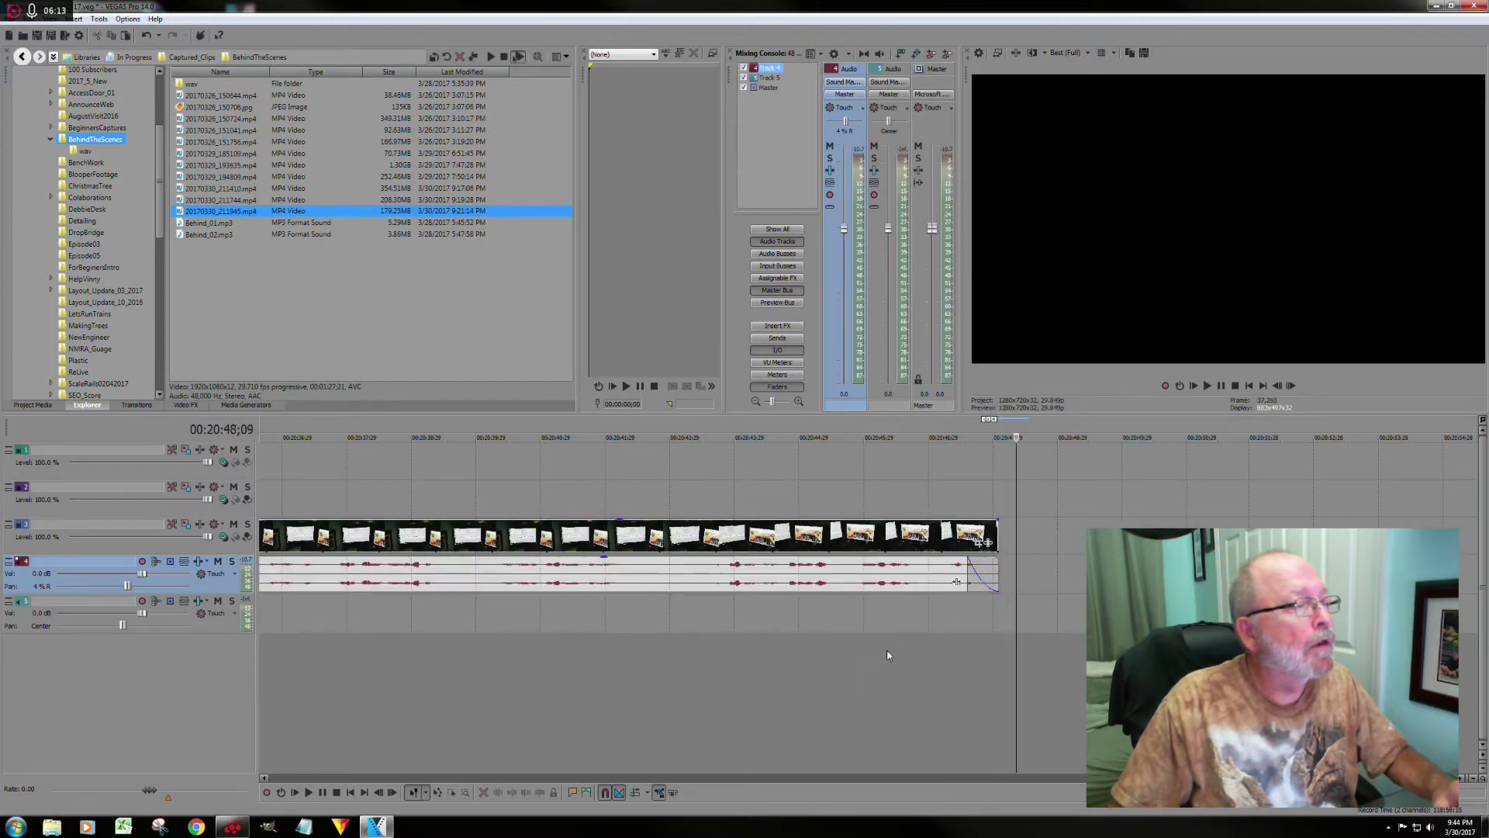
# Open Event Pan/Crop for the picture-in-picture clip near 00:12:28;23 and zoom its workspace out to show the whole frame.
pyautogui.scroll(-10, 888, 656)
pyautogui.scroll(-6, 911, 628)
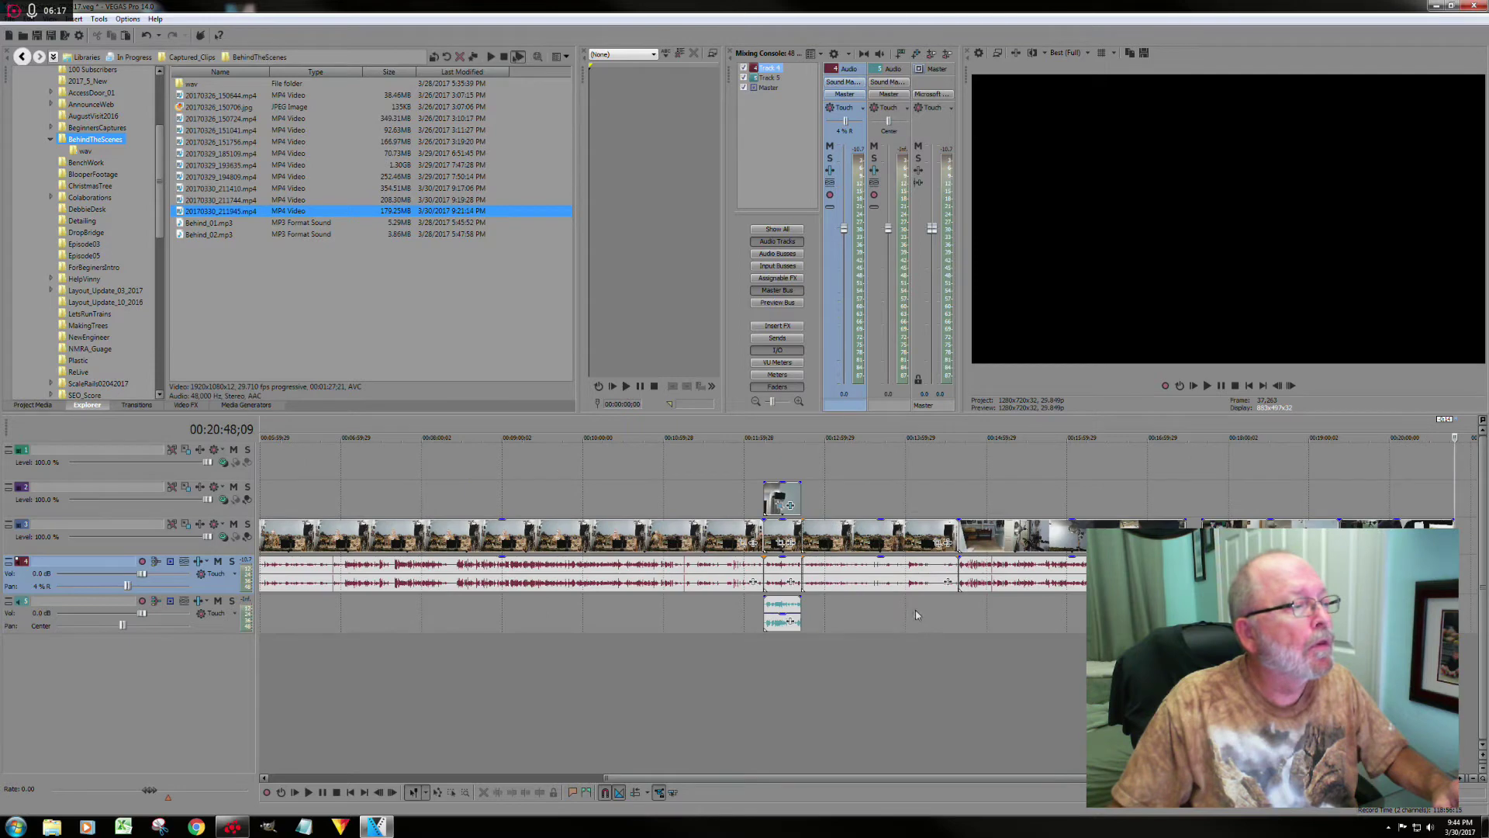
pyautogui.click(755, 609)
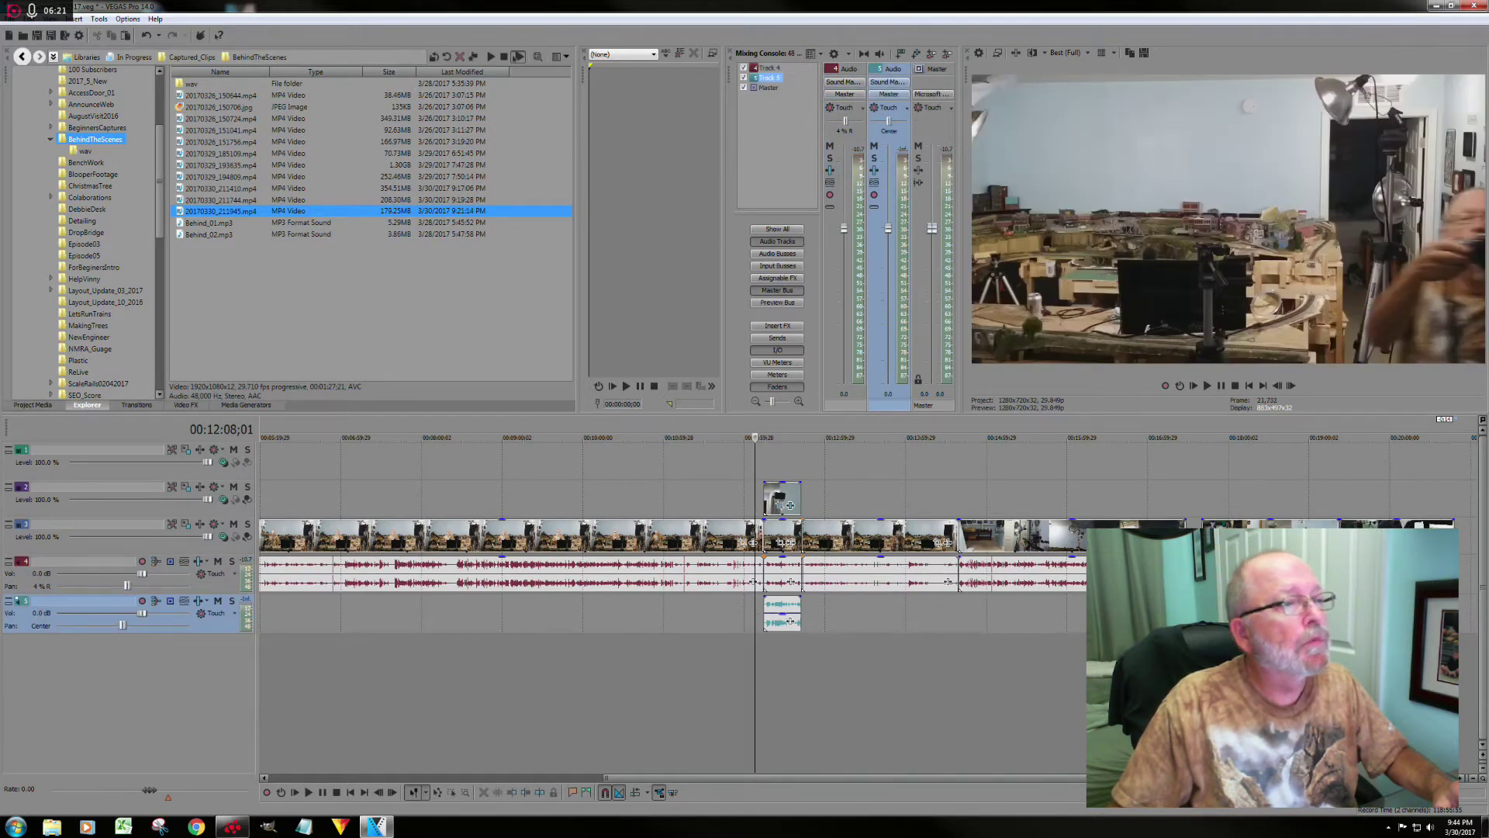
pyautogui.click(783, 650)
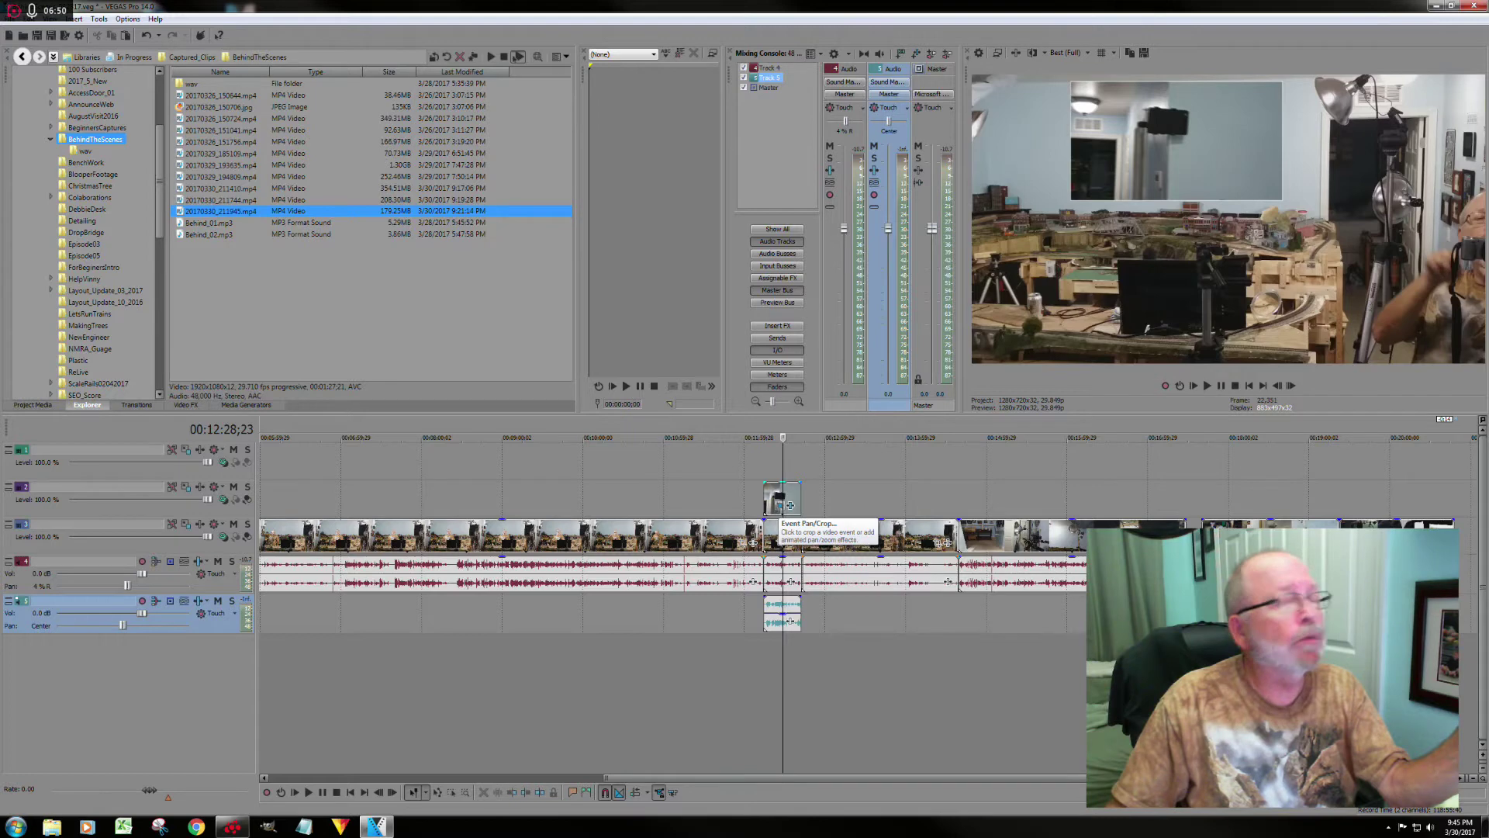
pyautogui.click(790, 505)
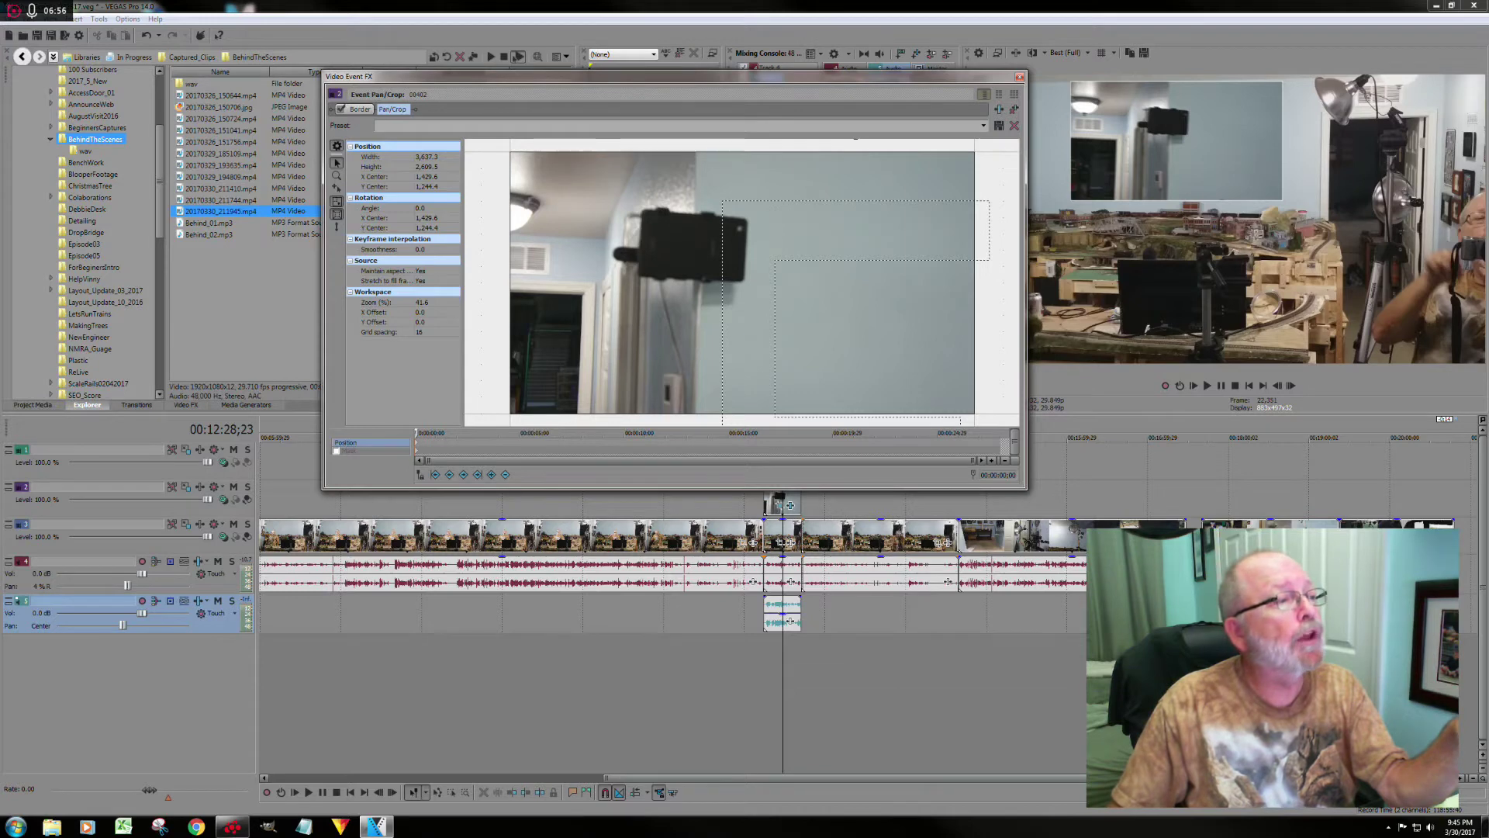
pyautogui.scroll(-4, 742, 282)
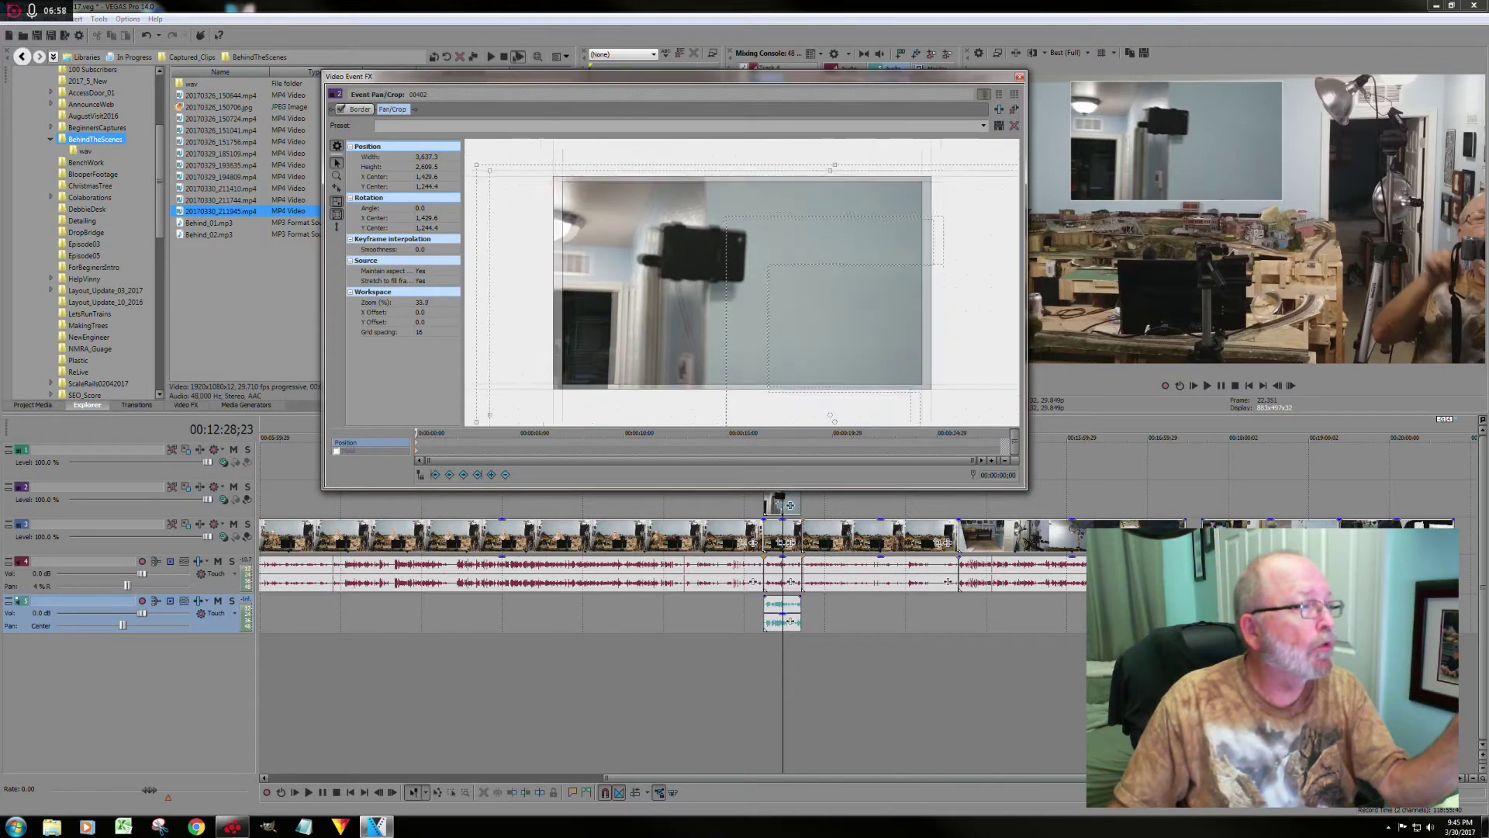
pyautogui.scroll(-6, 742, 282)
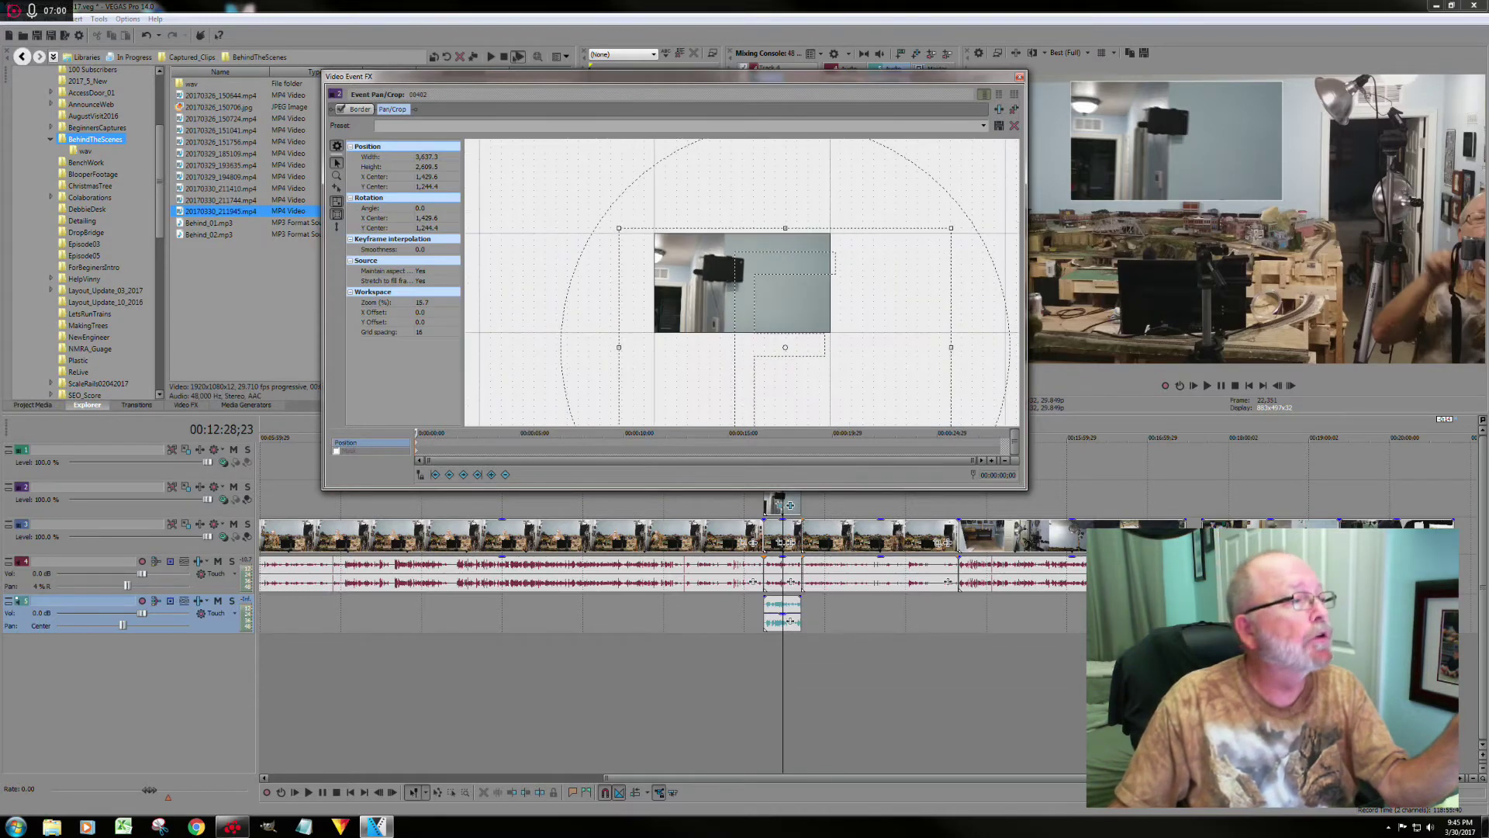
pyautogui.scroll(-5, 742, 282)
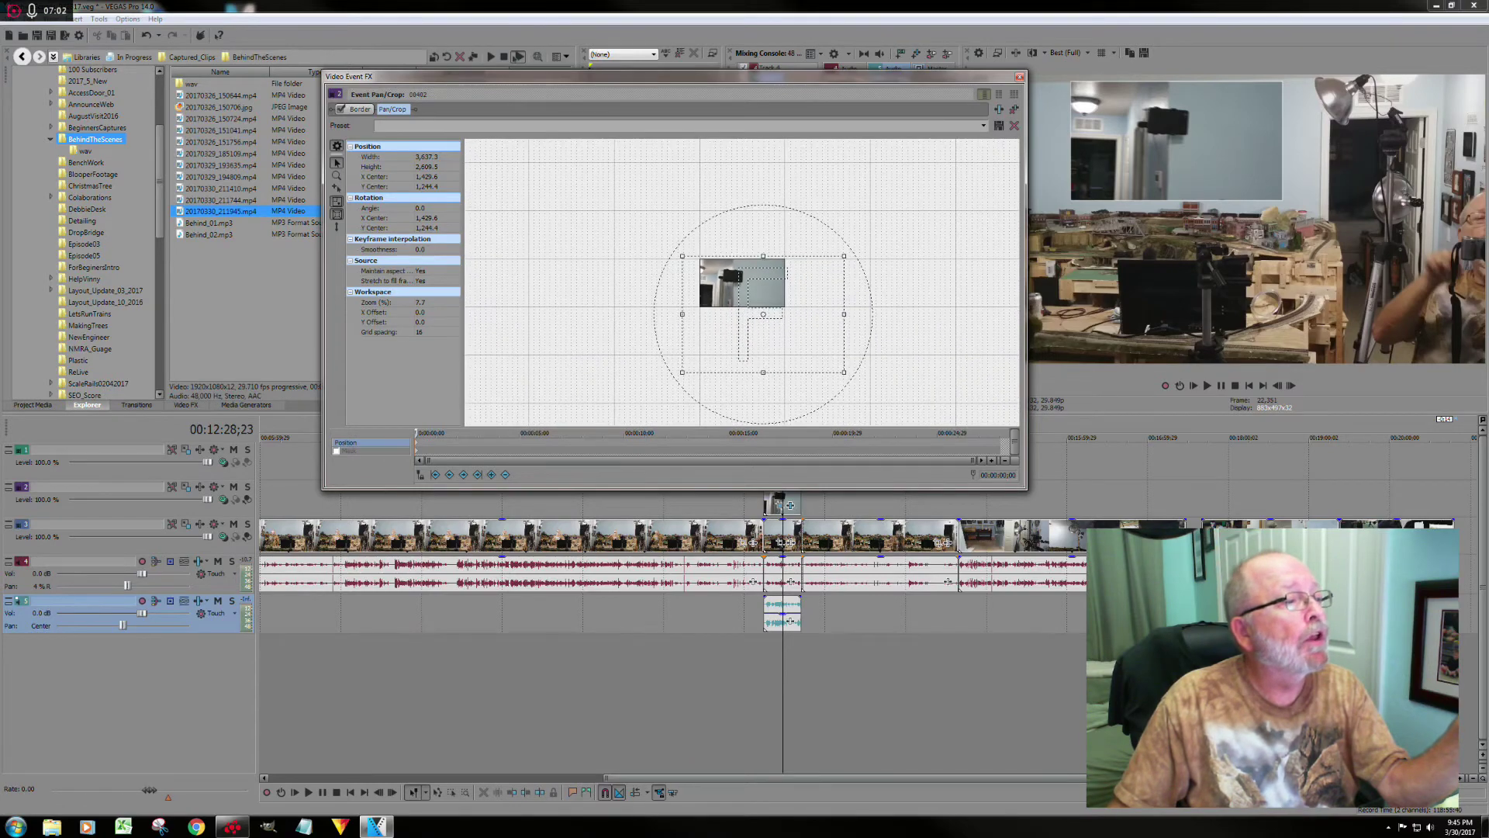
pyautogui.scroll(-1, 742, 283)
pyautogui.scroll(1, 742, 282)
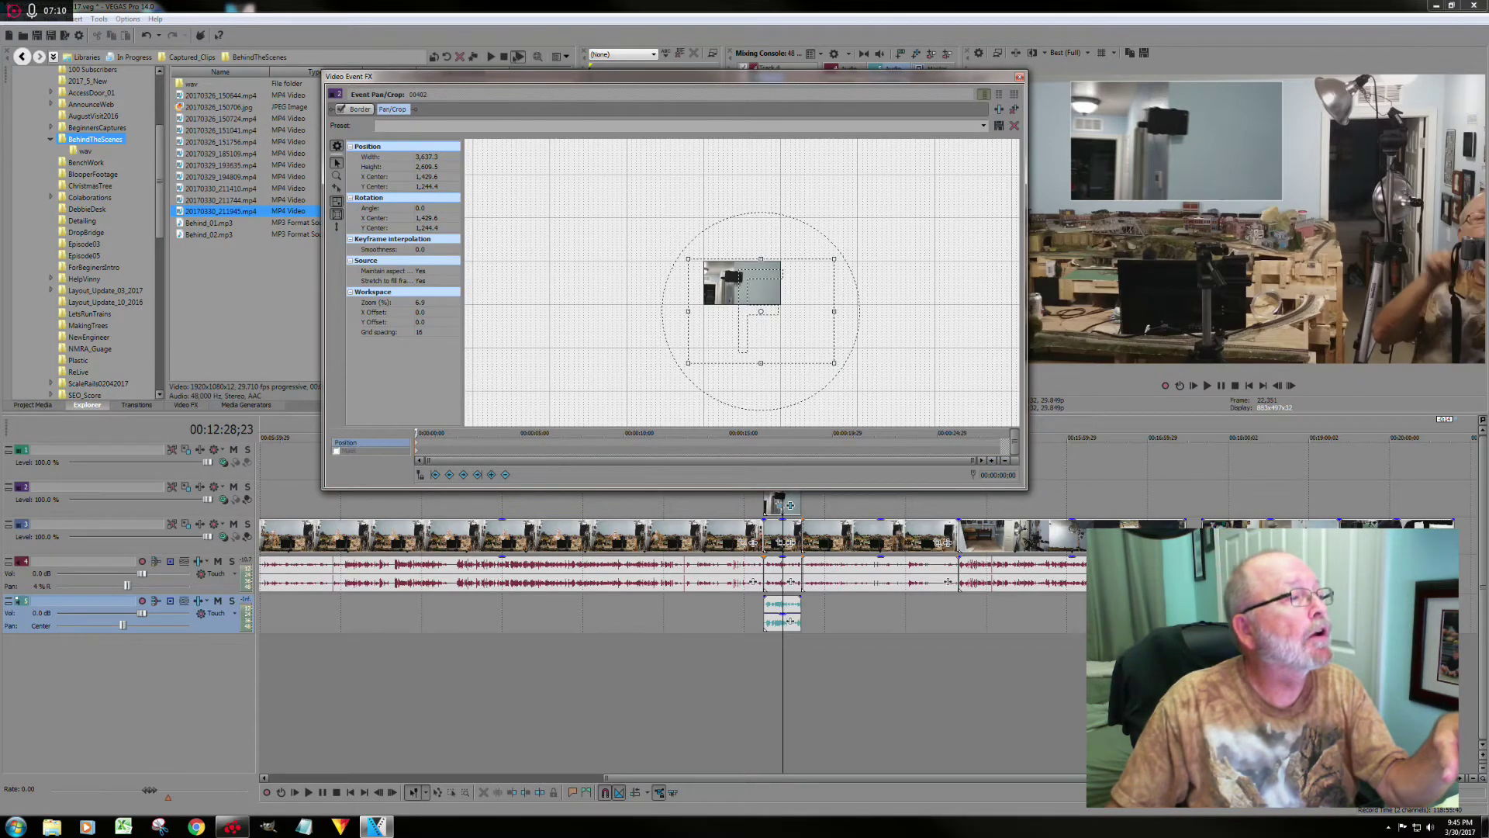
# Move the picture-in-picture clip's crop frame vertically to a Y Center of 1,171.8.
pyautogui.click(337, 230)
pyautogui.moveTo(761, 341); pyautogui.dragTo(761, 304)
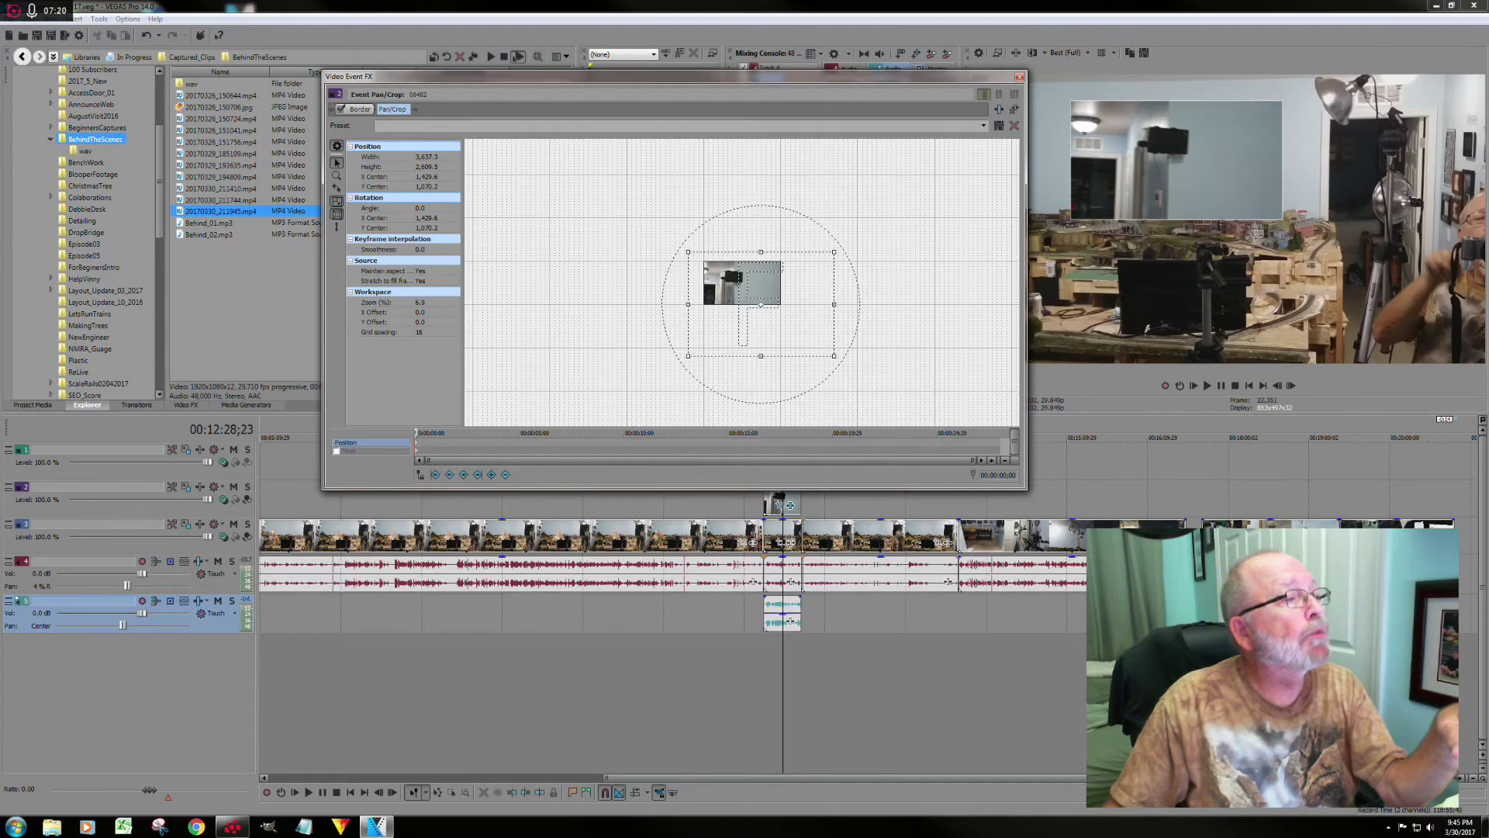
pyautogui.moveTo(761, 304); pyautogui.dragTo(761, 307)
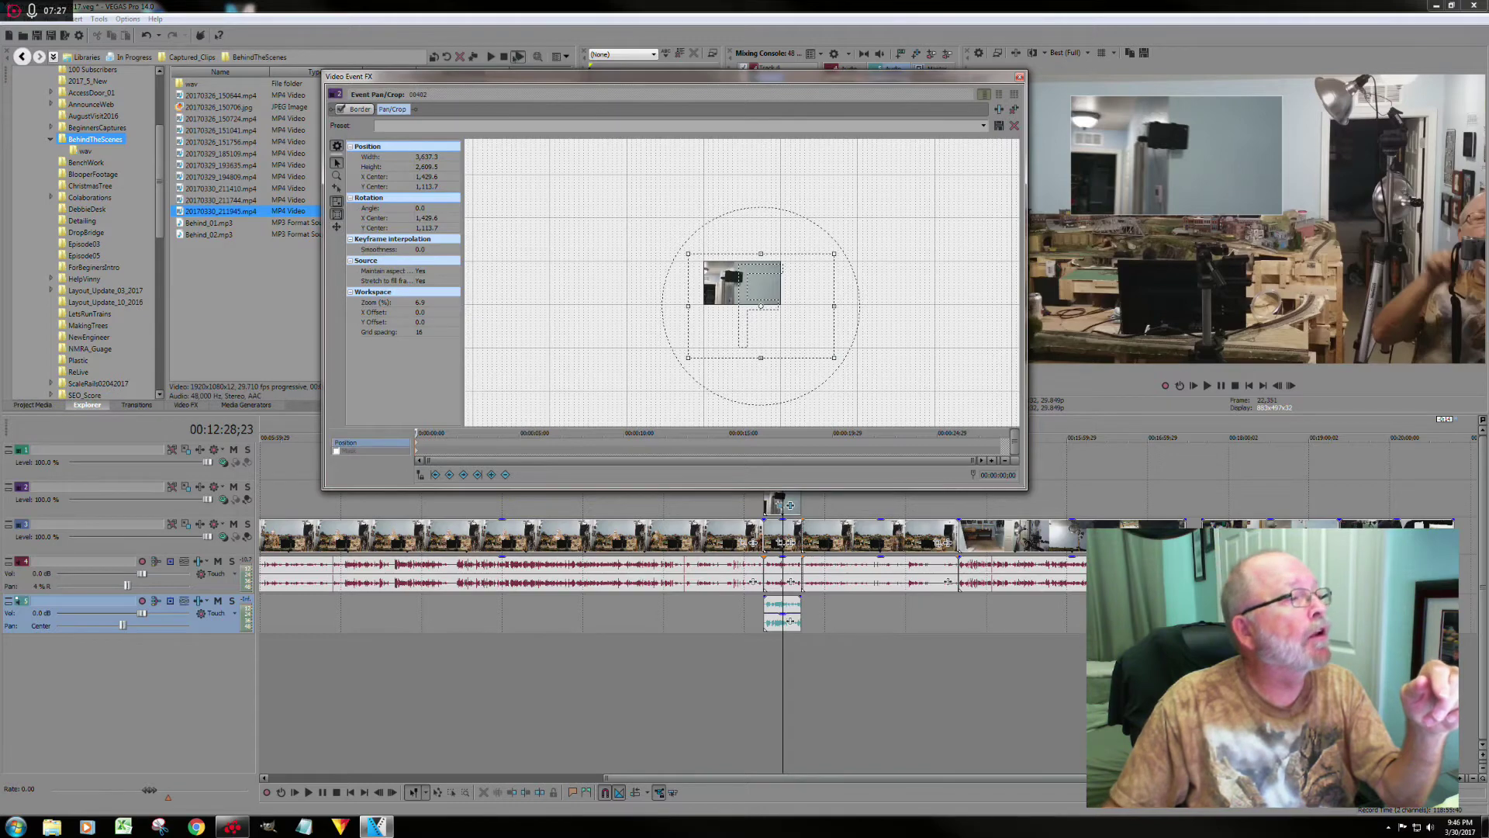
pyautogui.moveTo(761, 307)
pyautogui.mouseDown()
pyautogui.moveTo(745, 287)
pyautogui.moveTo(762, 308)
pyautogui.mouseUp()
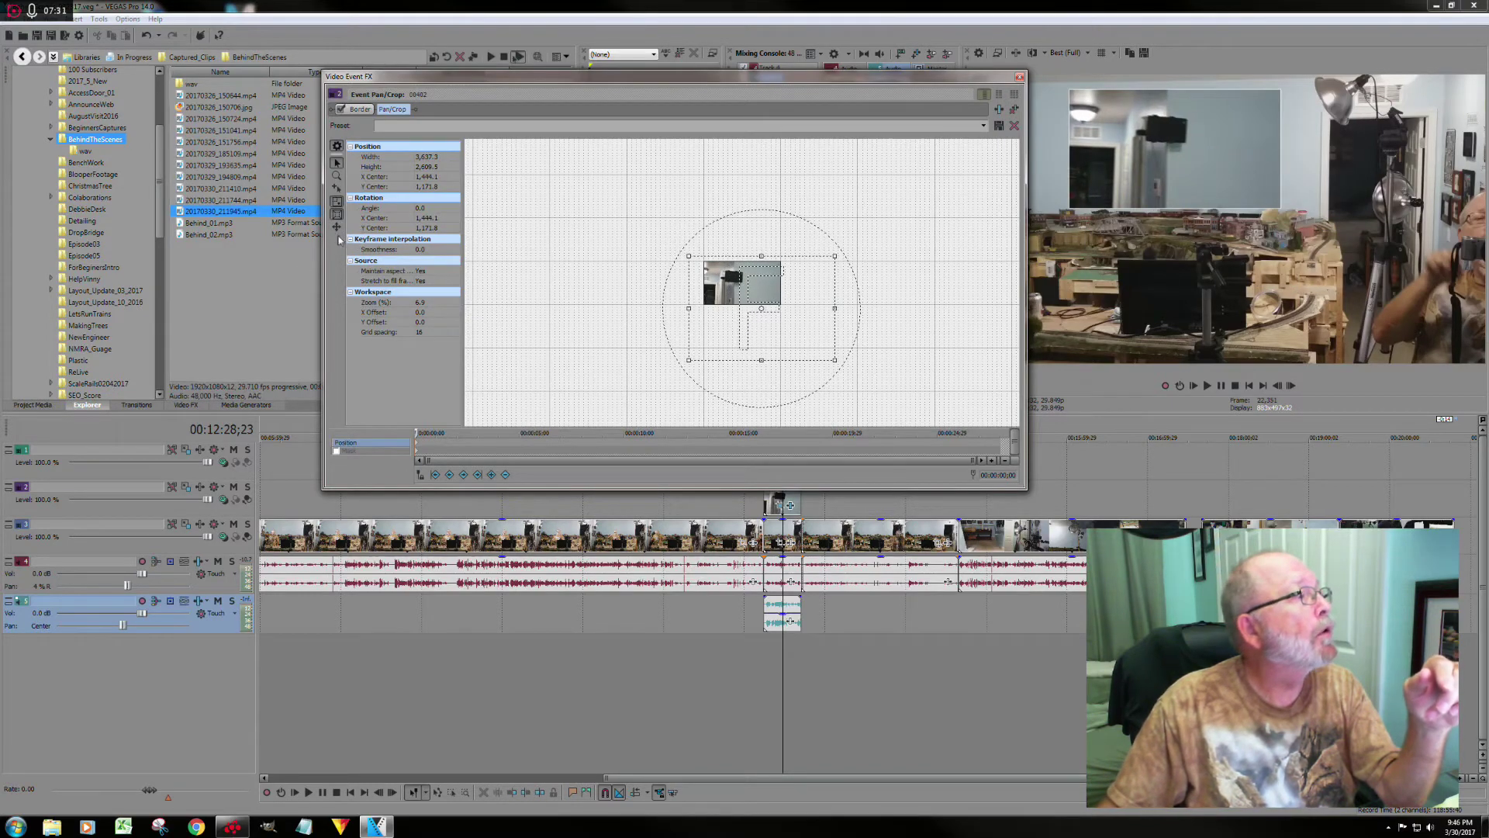
# Shift the crop frame to X Center 1,705.4 and Y Center about 1,250.8, and close the Pan/Crop window.
pyautogui.moveTo(762, 308)
pyautogui.mouseDown()
pyautogui.moveTo(740, 308)
pyautogui.moveTo(768, 308)
pyautogui.mouseUp()
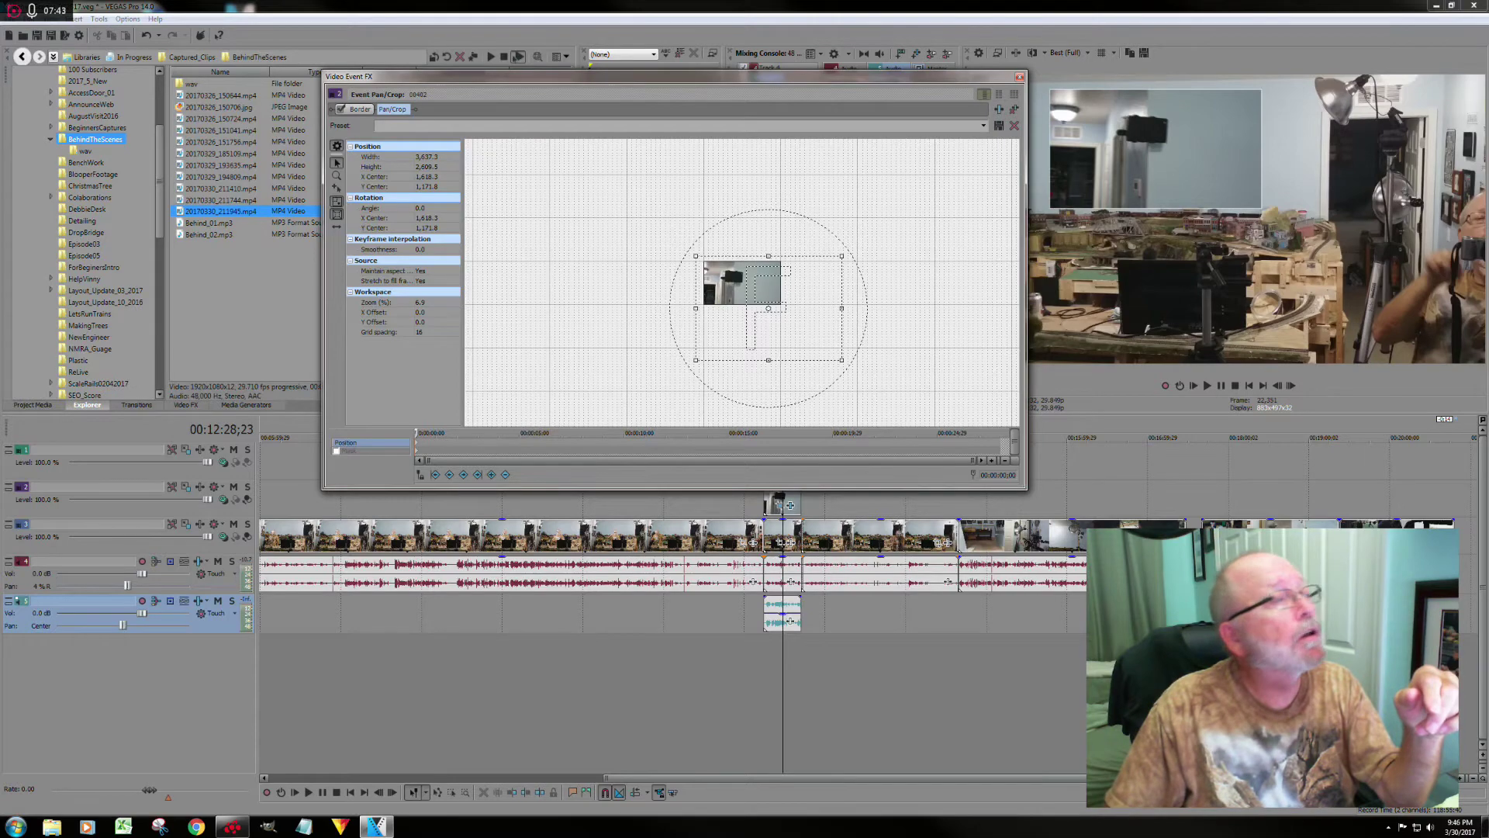
pyautogui.moveTo(768, 308); pyautogui.dragTo(772, 307)
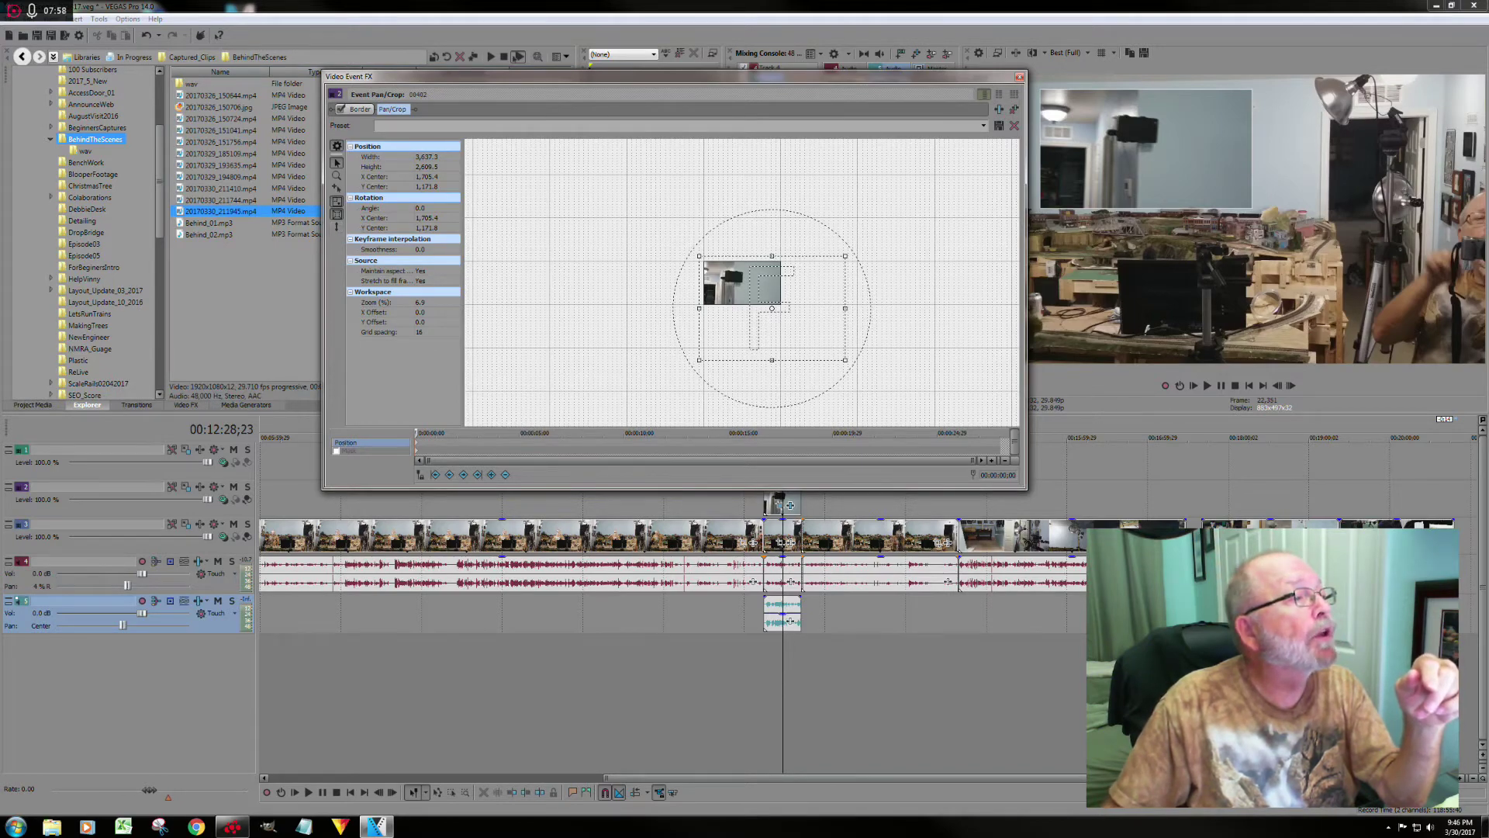
pyautogui.press('KP_2')
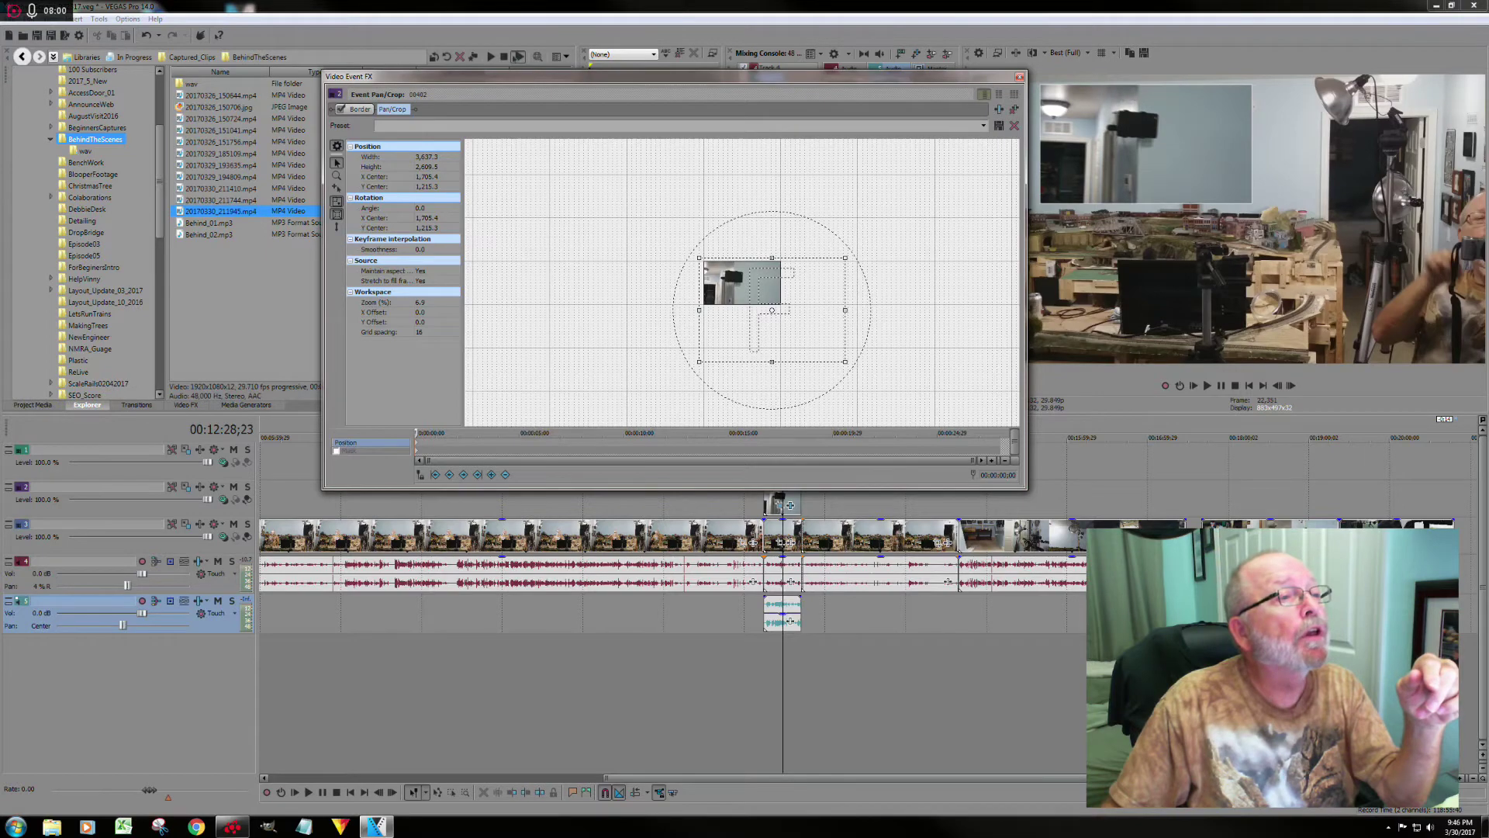
pyautogui.press('KP_2')
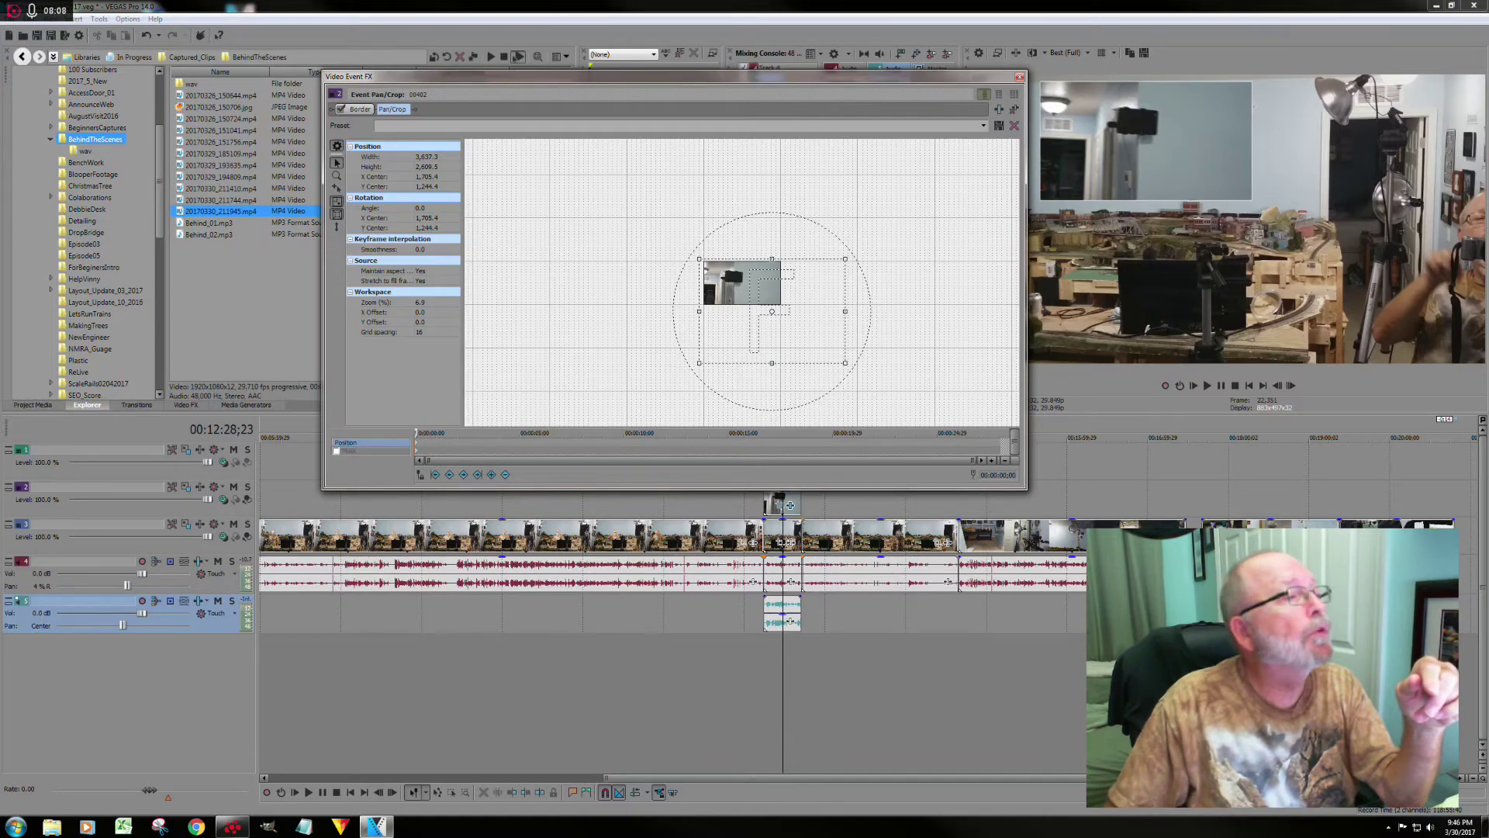
pyautogui.scroll(5, 742, 282)
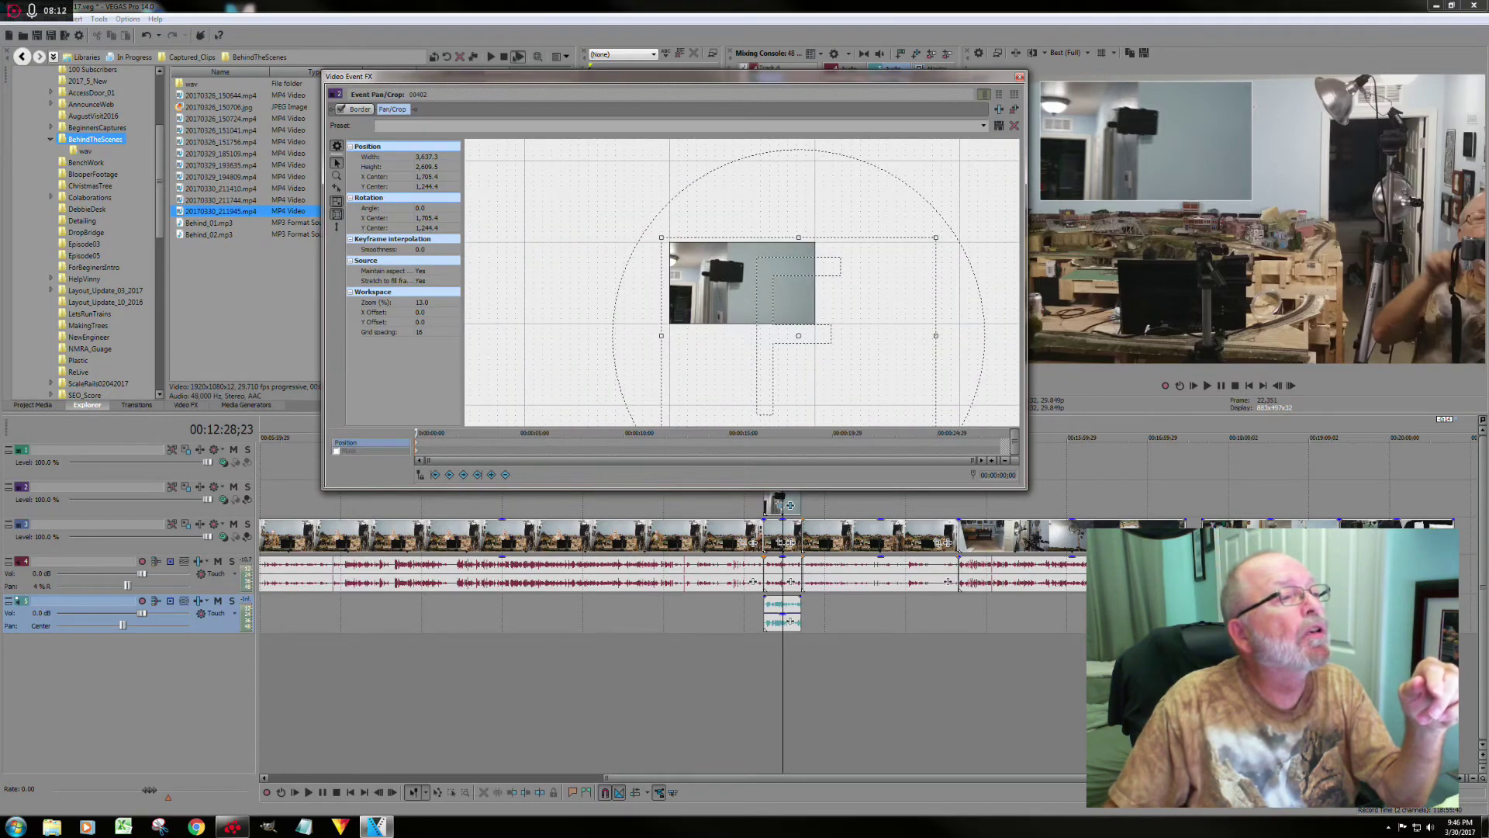
pyautogui.press('Down')
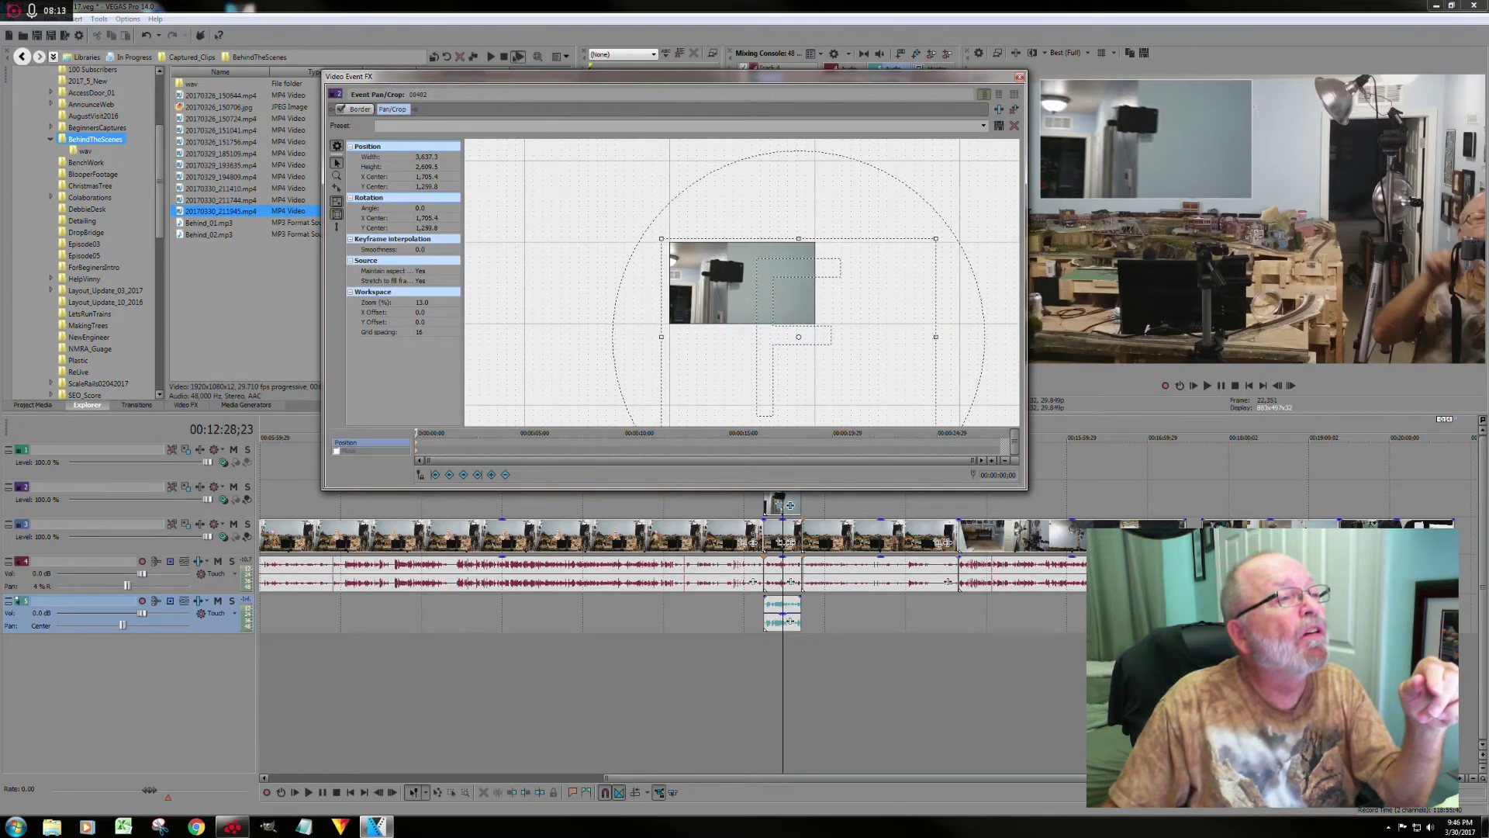
pyautogui.click(1021, 78)
# Place the timeline cursor at the end of the project, where the last clip finishes.
pyautogui.scroll(-4, 903, 635)
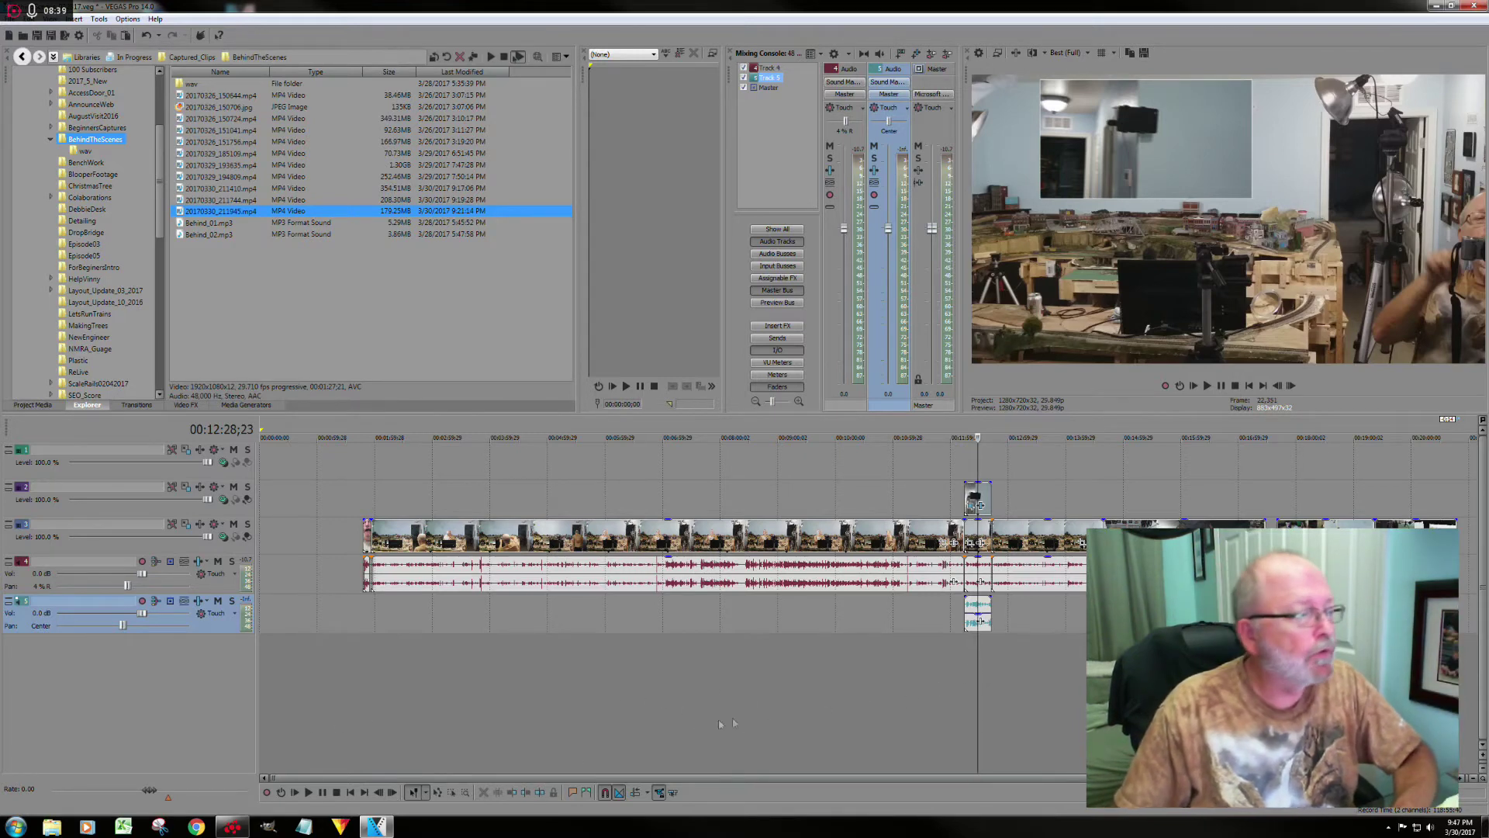
pyautogui.click(362, 793)
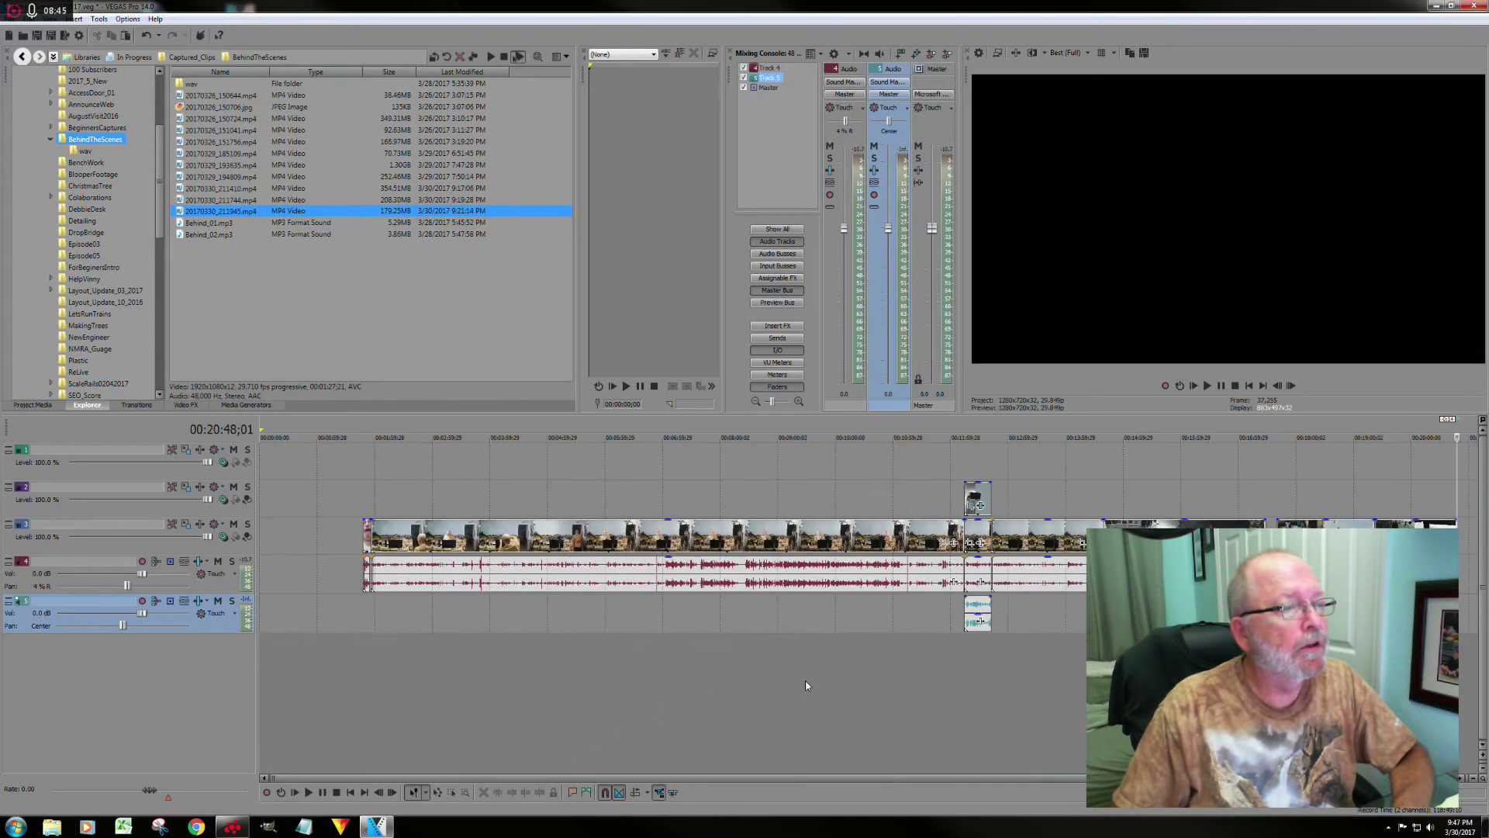
pyautogui.scroll(2, 805, 680)
pyautogui.scroll(6, 900, 658)
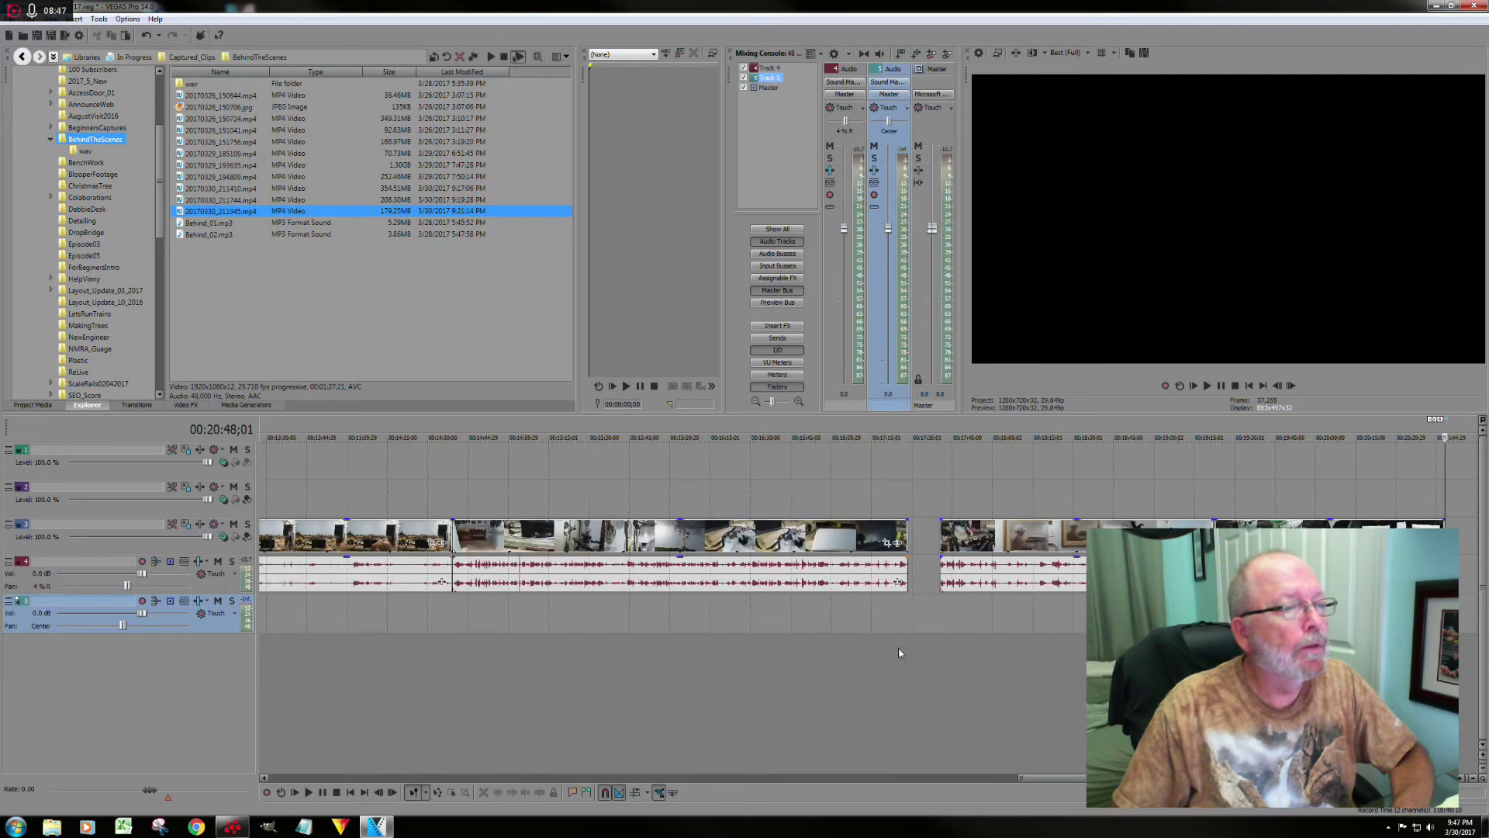
pyautogui.scroll(1, 918, 658)
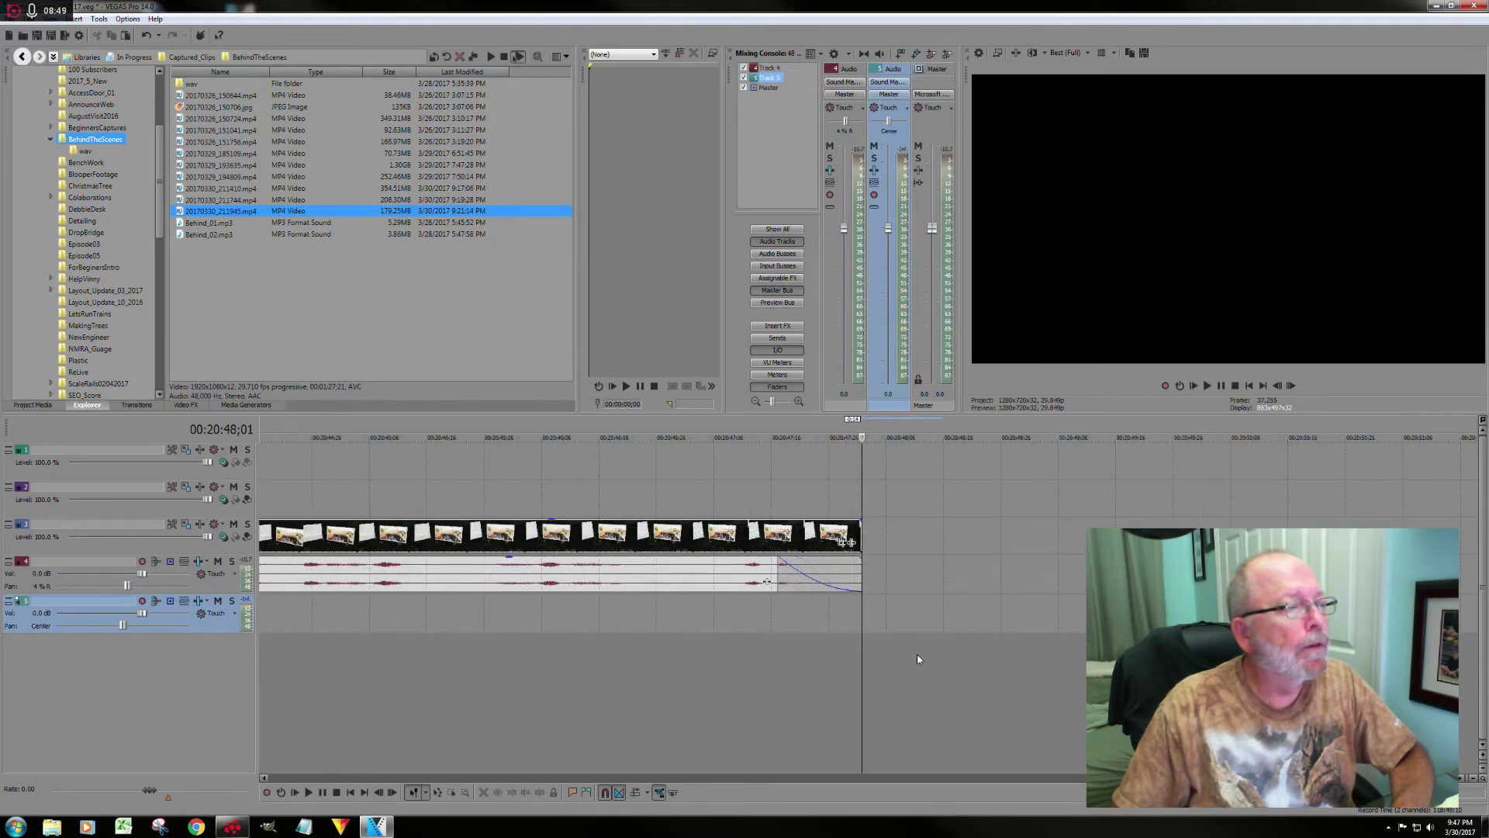
# Examine the whole project on the timeline from its start, and place the cursor at the project's end.
pyautogui.scroll(-2, 918, 659)
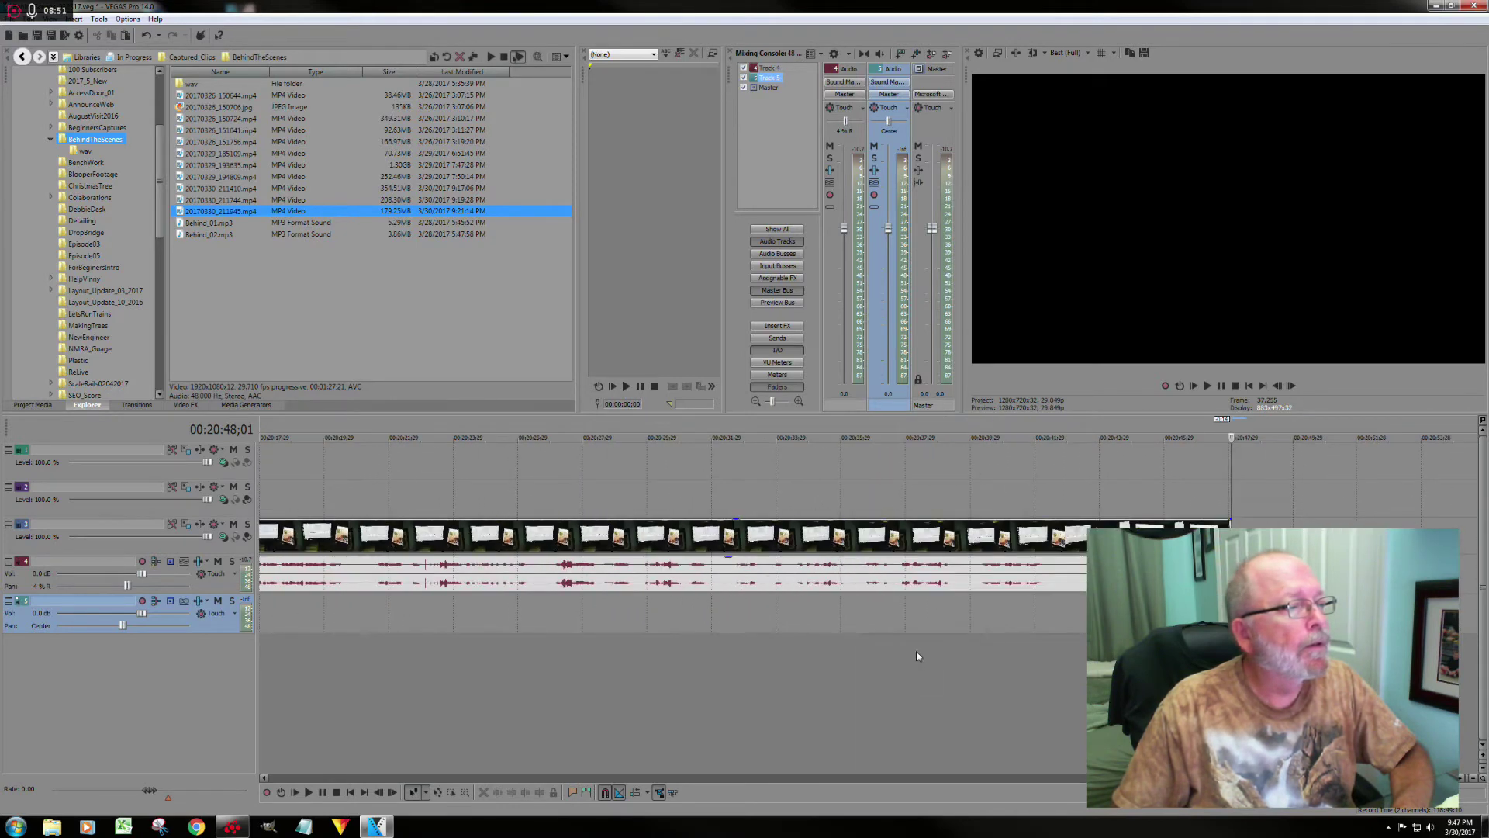
pyautogui.scroll(3, 915, 650)
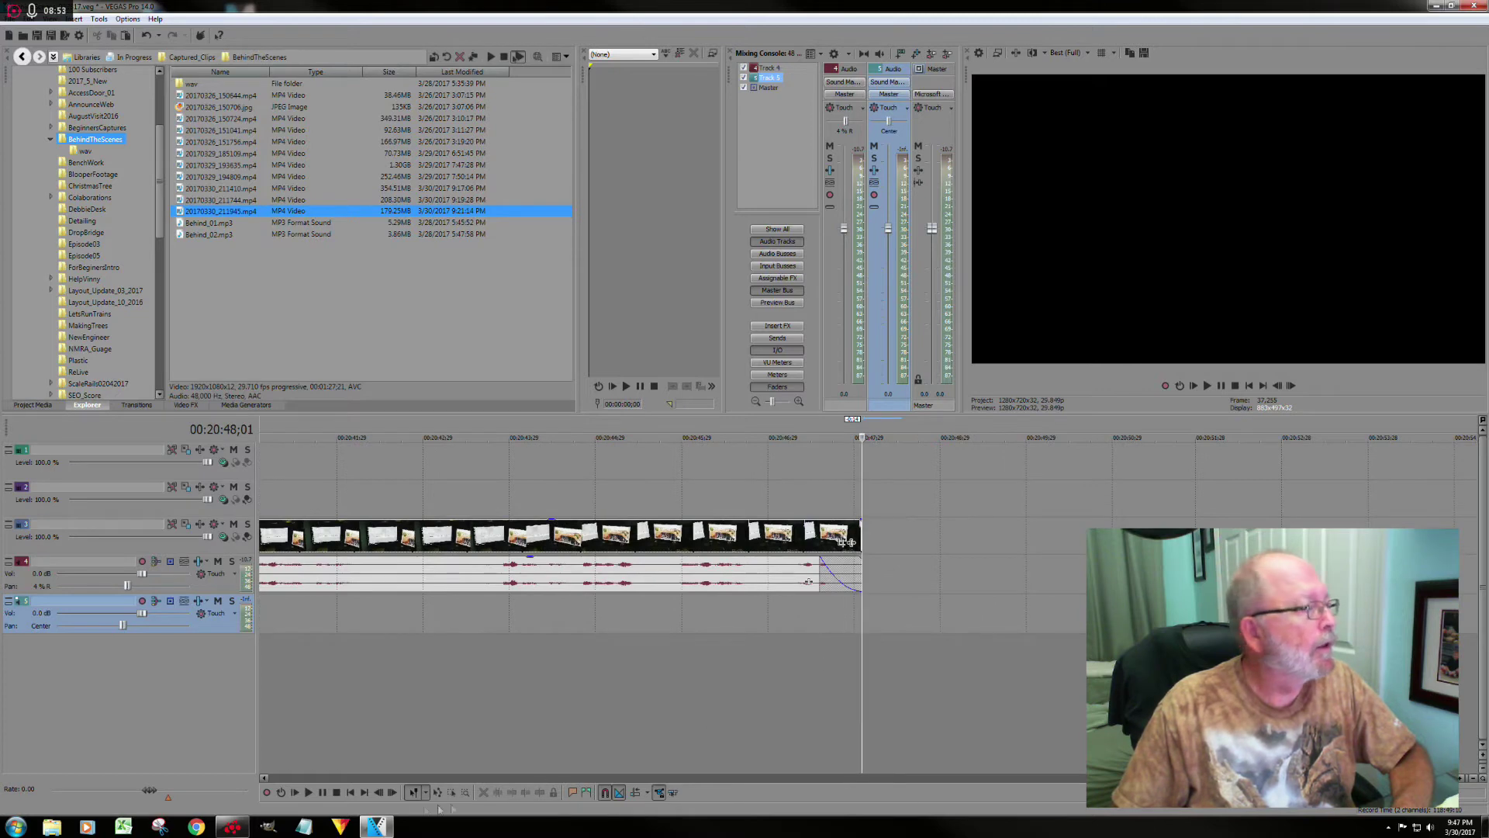
pyautogui.click(350, 792)
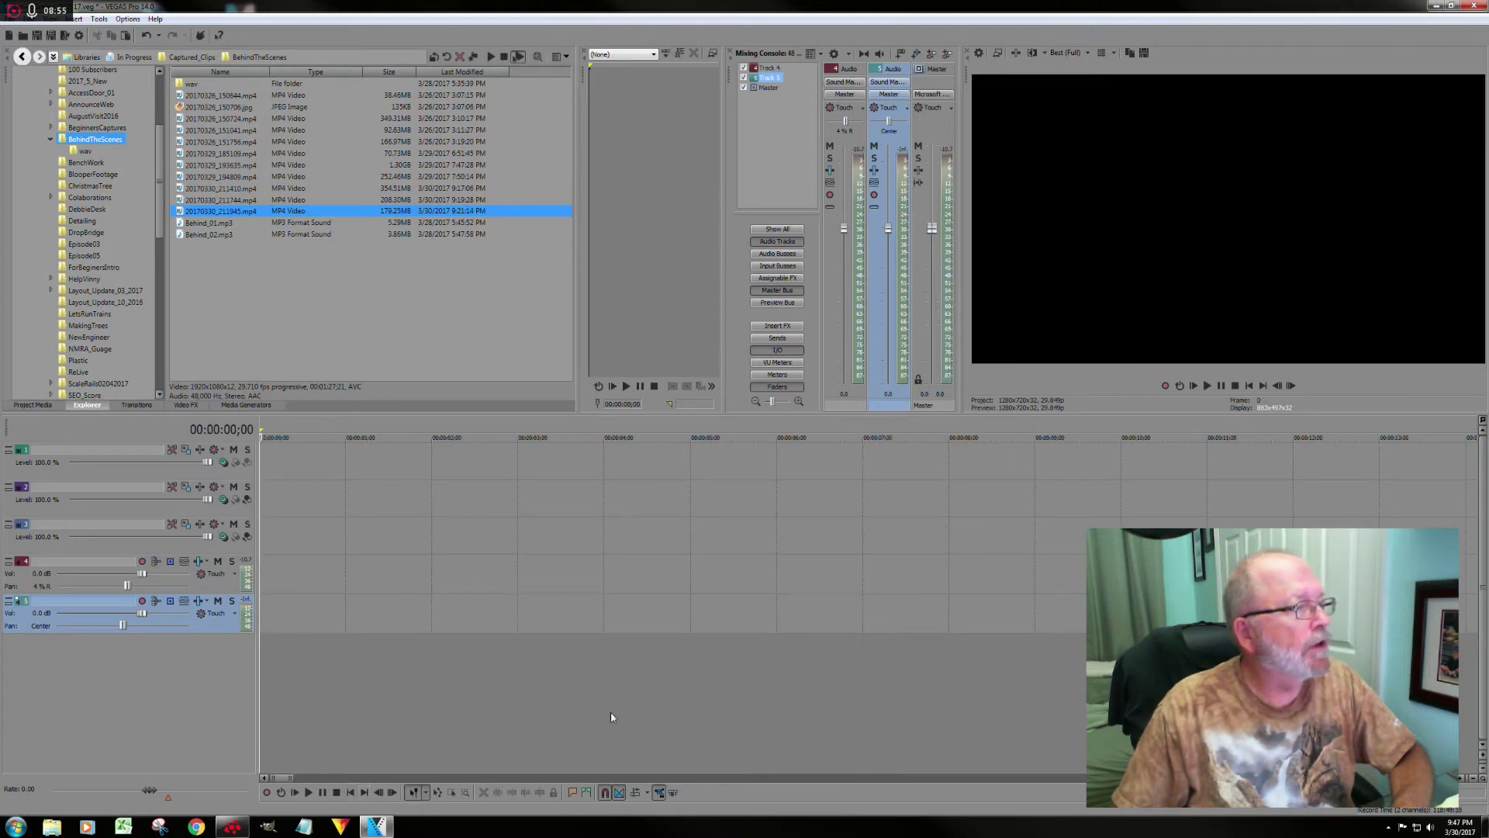
pyautogui.scroll(-10, 712, 608)
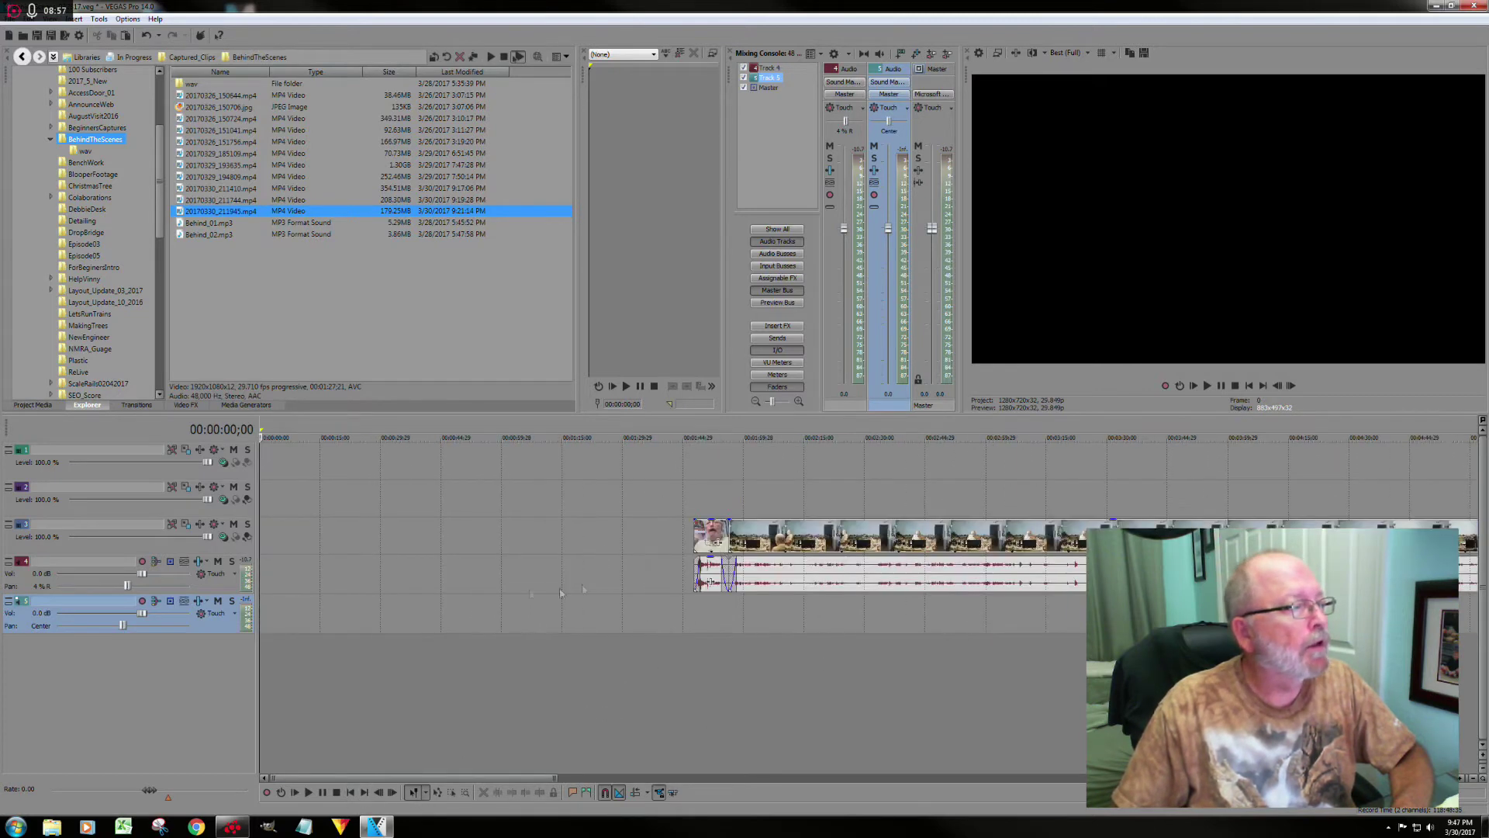
pyautogui.scroll(-4, 374, 547)
pyautogui.scroll(-2, 379, 555)
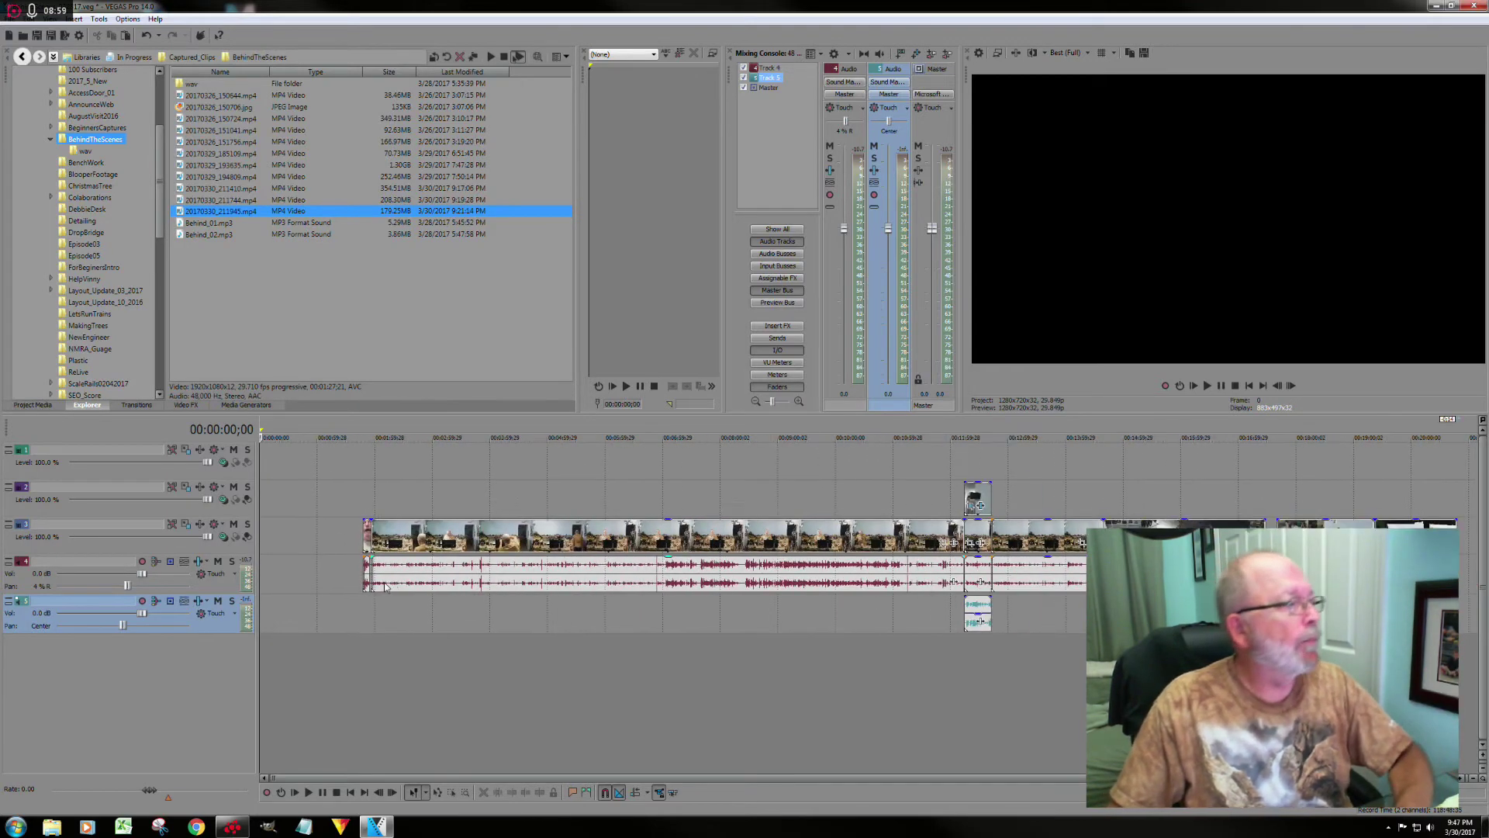
pyautogui.scroll(6, 749, 616)
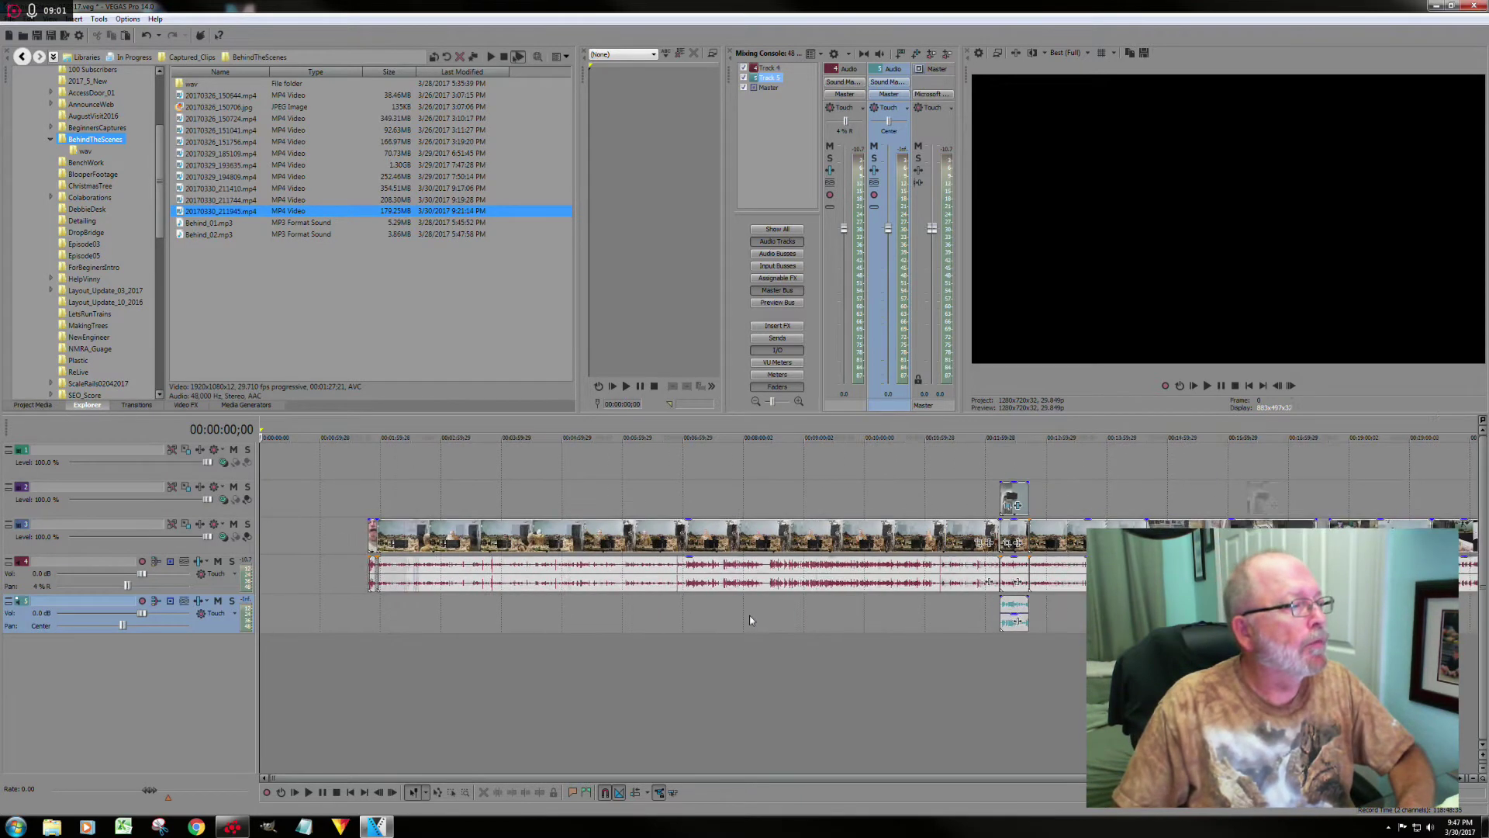
pyautogui.scroll(-6, 747, 606)
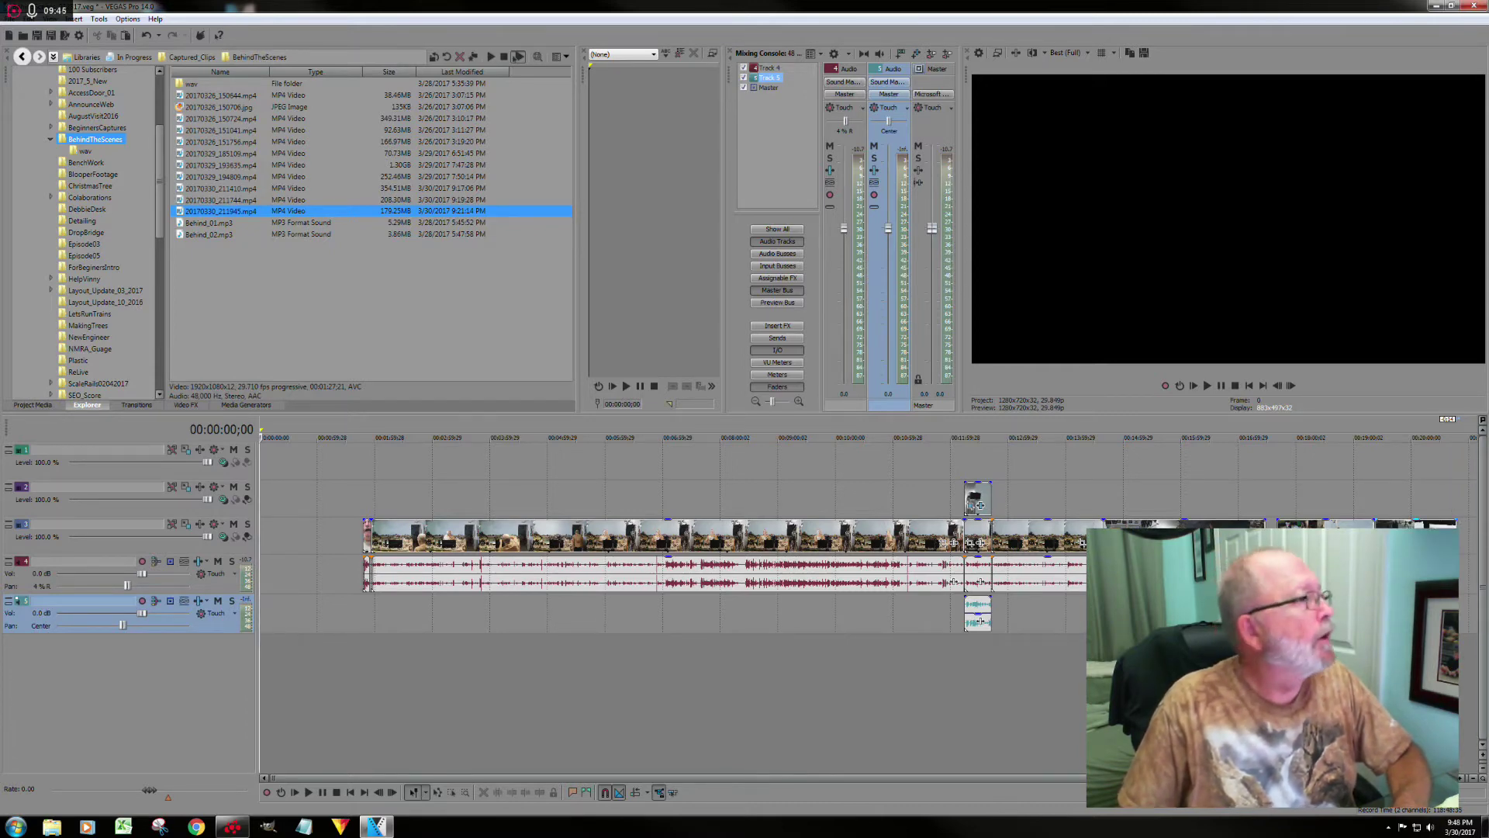
pyautogui.click(364, 793)
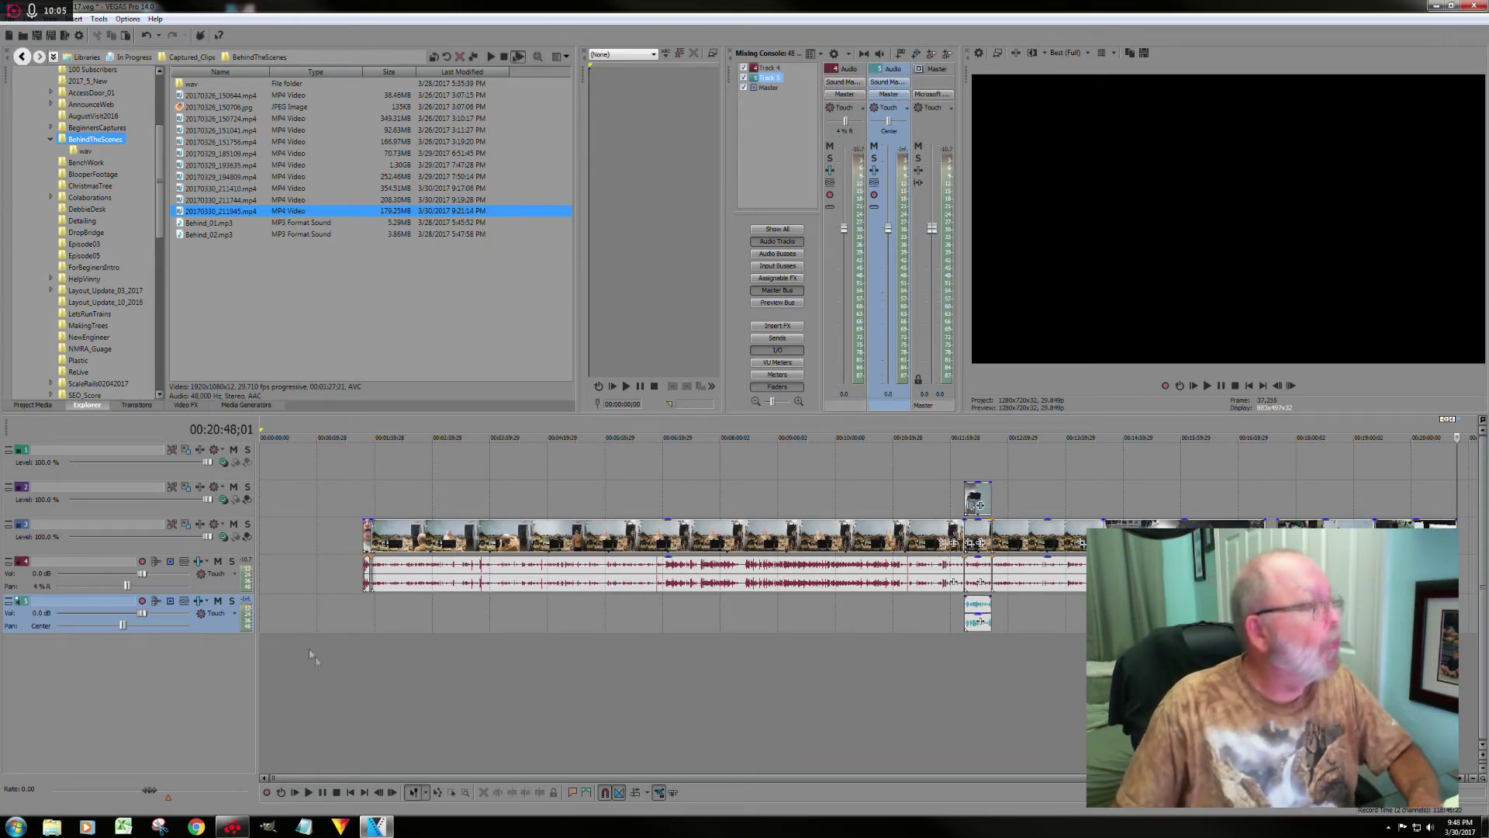
# Enable auto ripple and move the opening clip earlier so that it ends at about 00:00:35;11, bringing the following clips along.
pyautogui.click(635, 793)
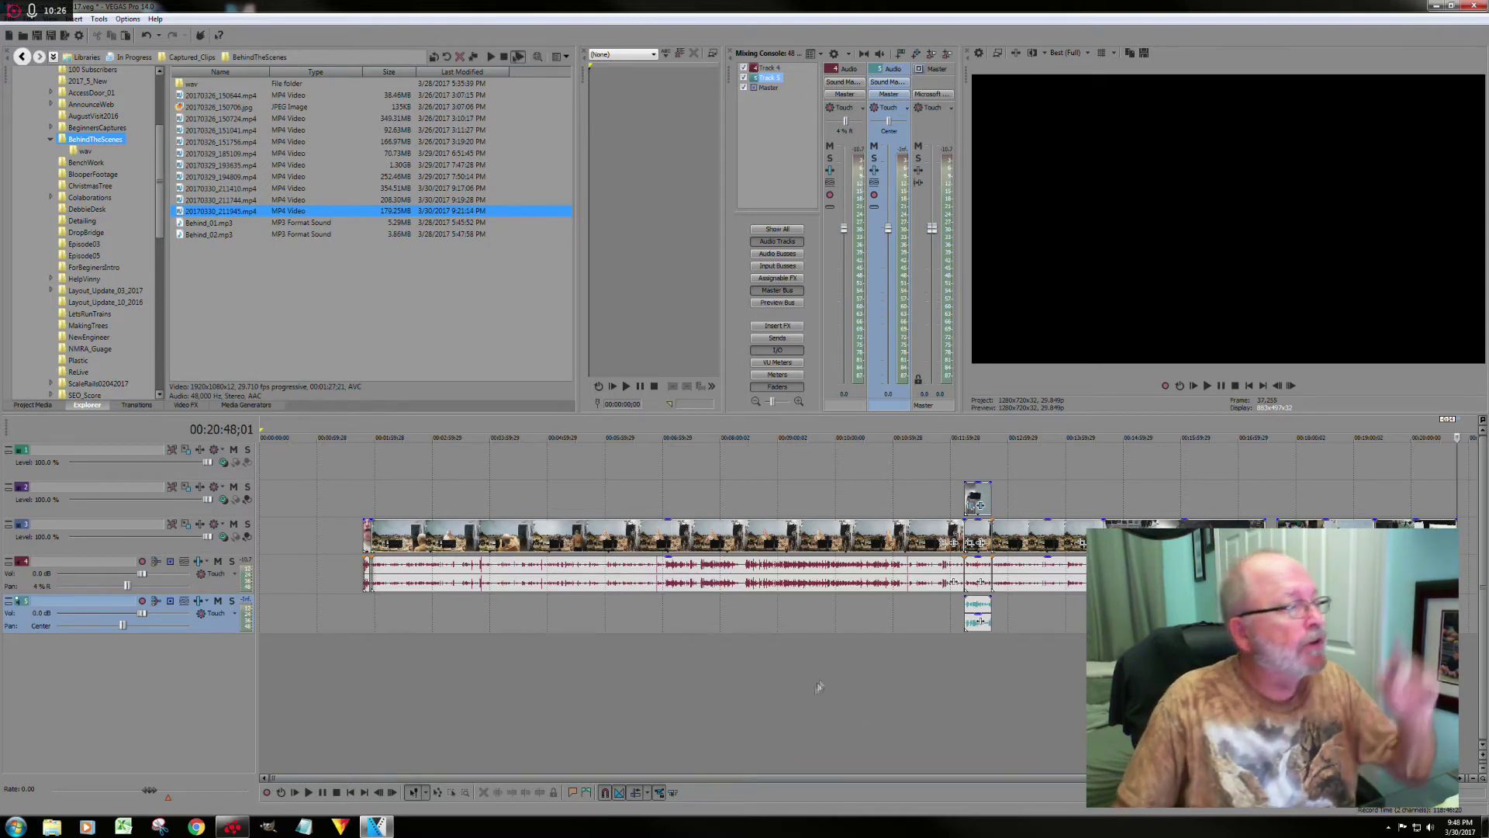
pyautogui.click(366, 613)
pyautogui.scroll(4, 453, 655)
pyautogui.scroll(3, 453, 656)
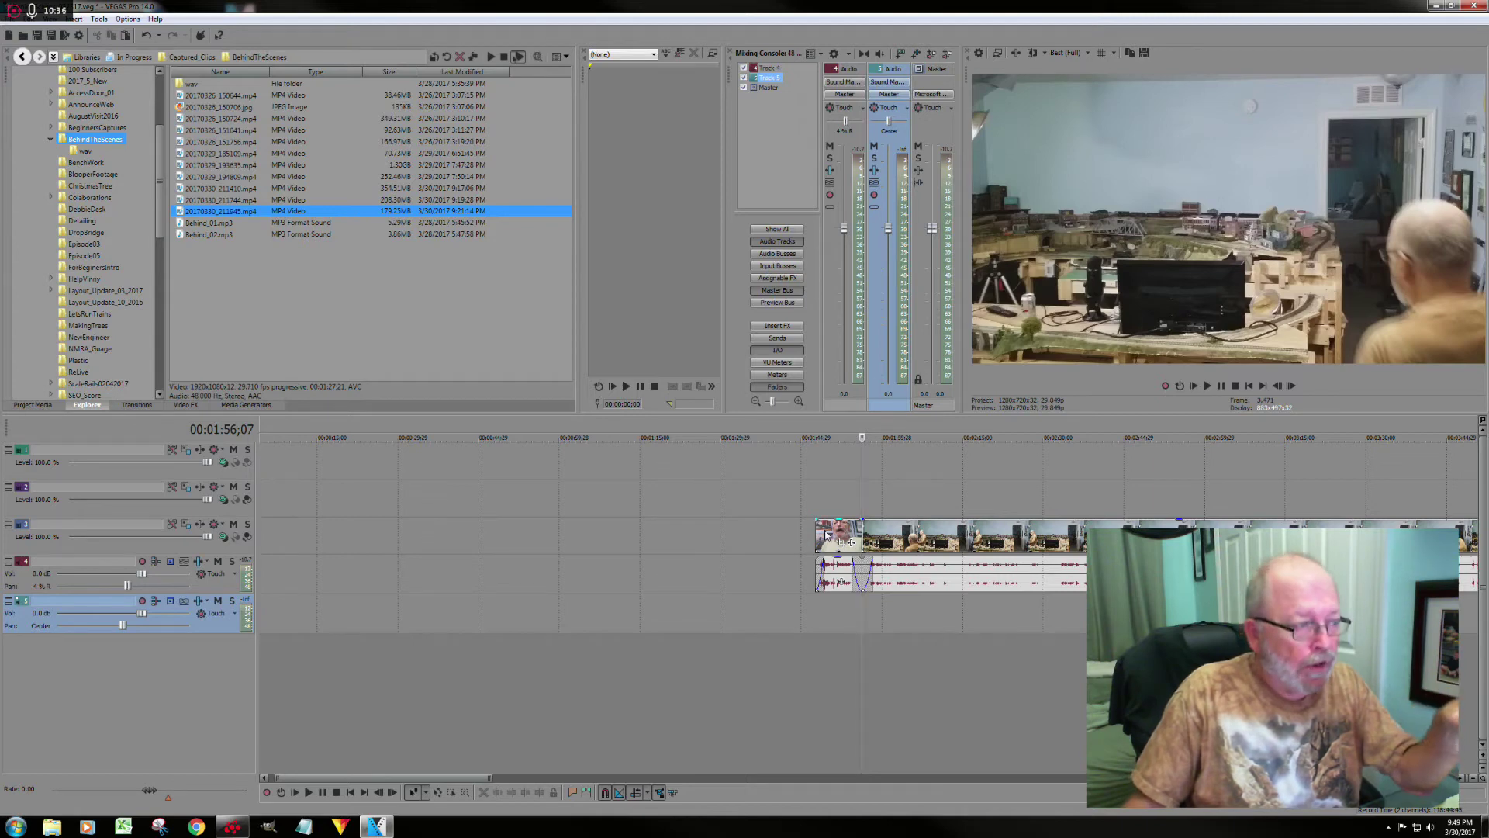
pyautogui.click(827, 535)
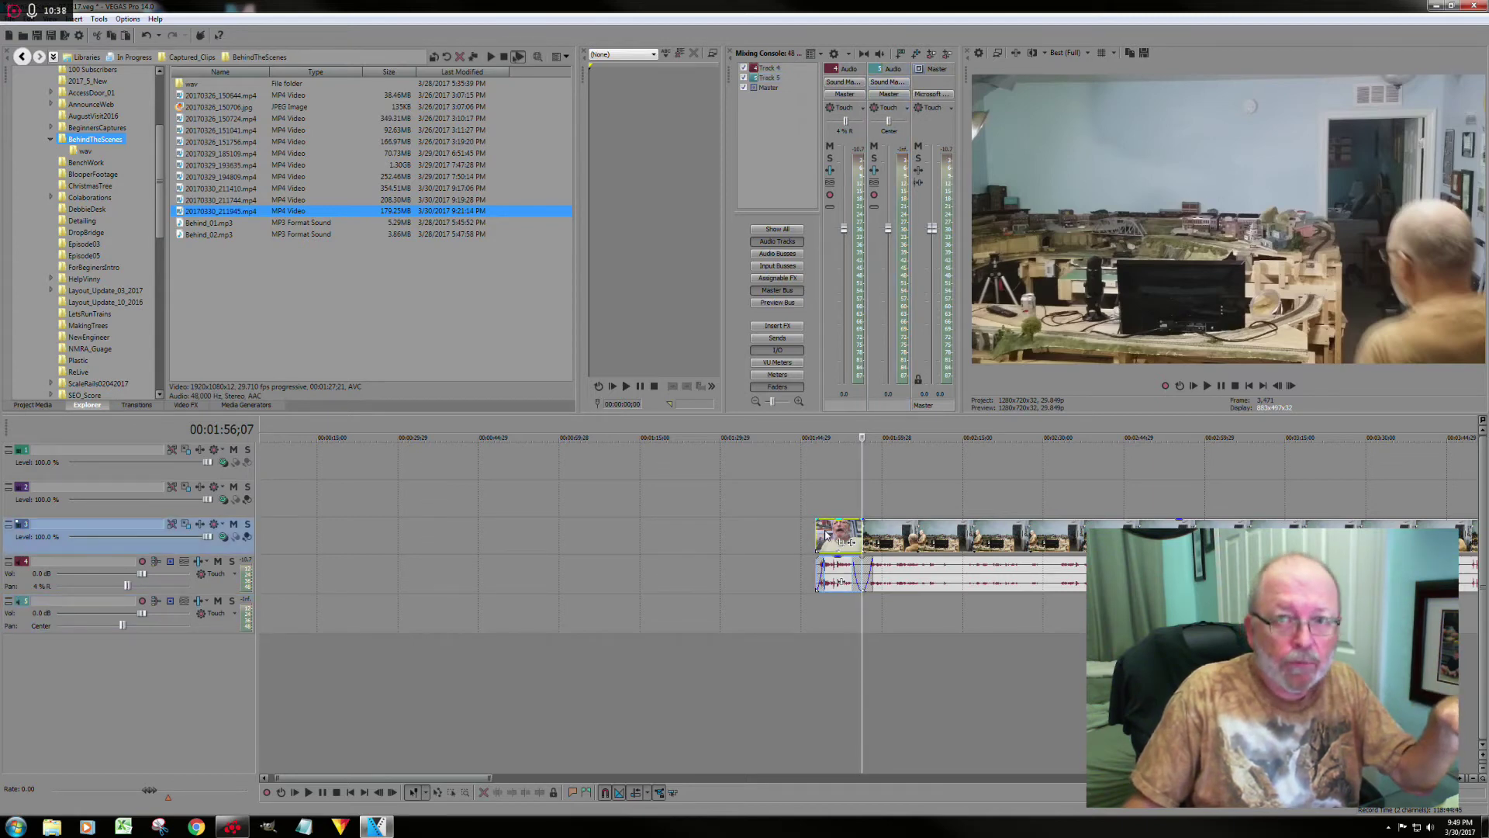
pyautogui.moveTo(827, 534); pyautogui.dragTo(417, 549)
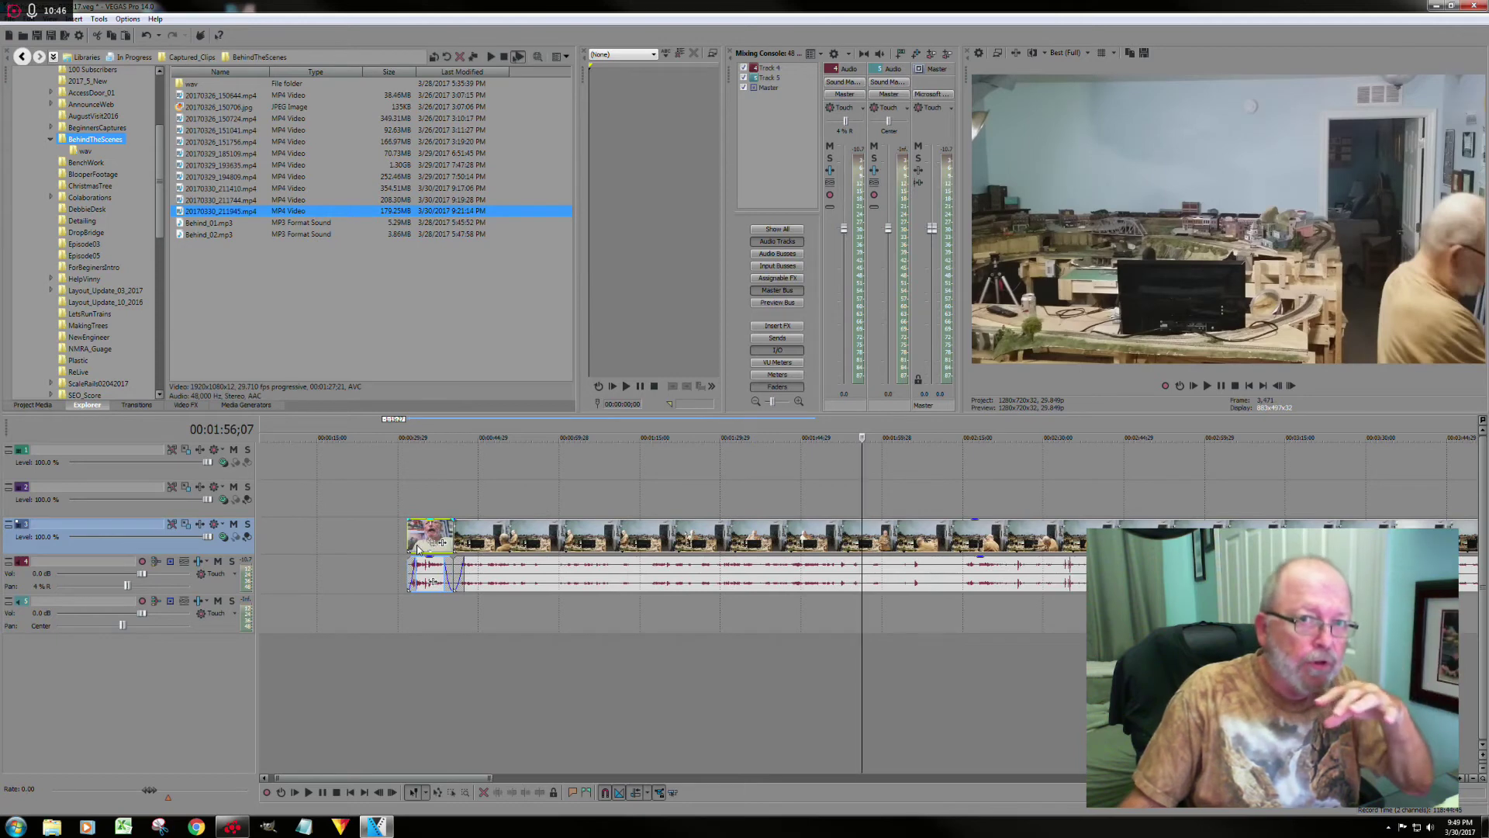
pyautogui.moveTo(419, 549); pyautogui.dragTo(392, 549)
pyautogui.click(427, 547)
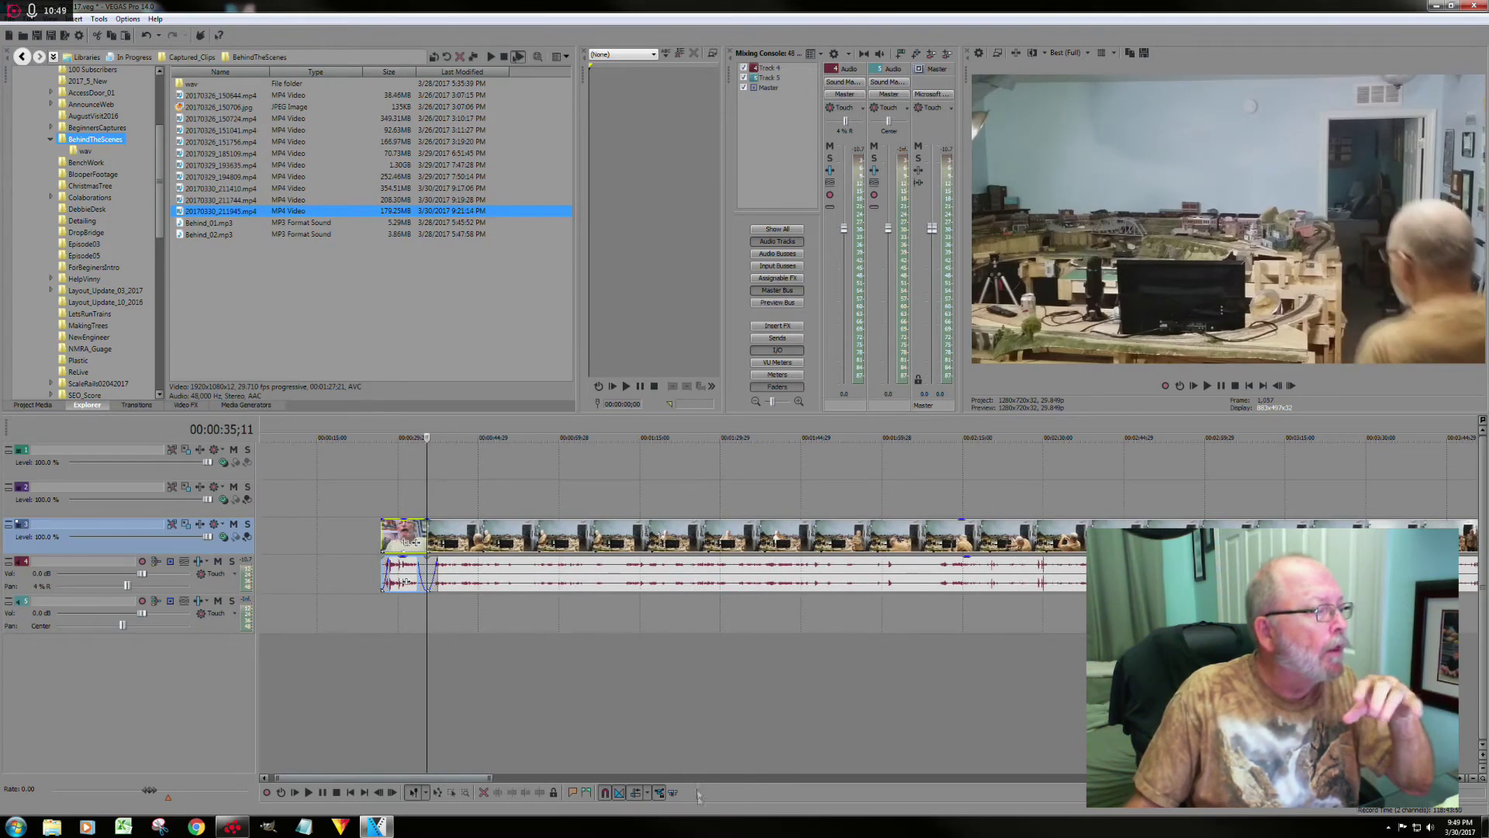
# Set auto ripple to Affected Tracks and place the timeline cursor at 00:01:15;17.
pyautogui.click(648, 794)
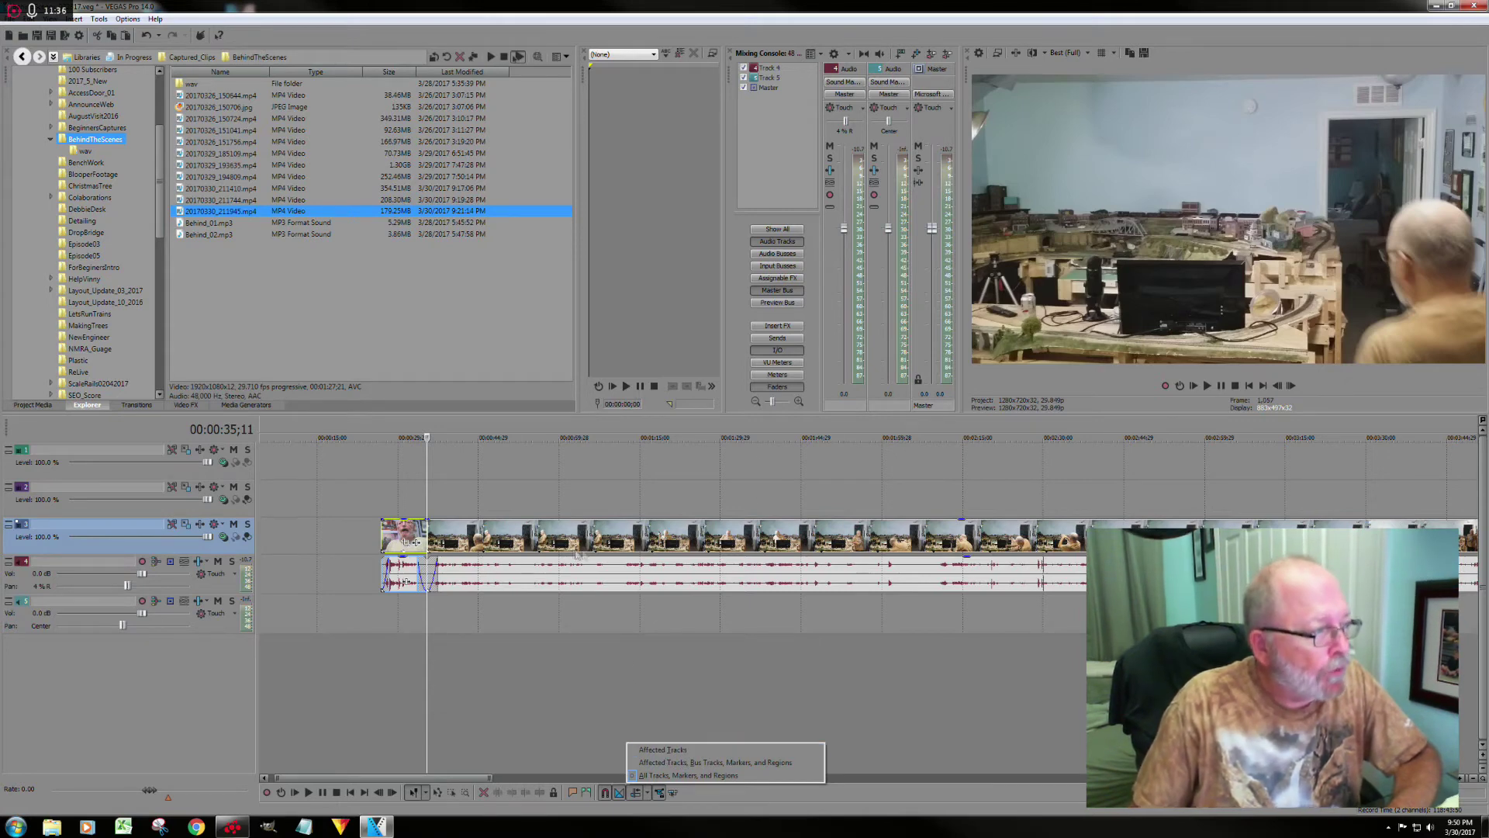
pyautogui.click(652, 751)
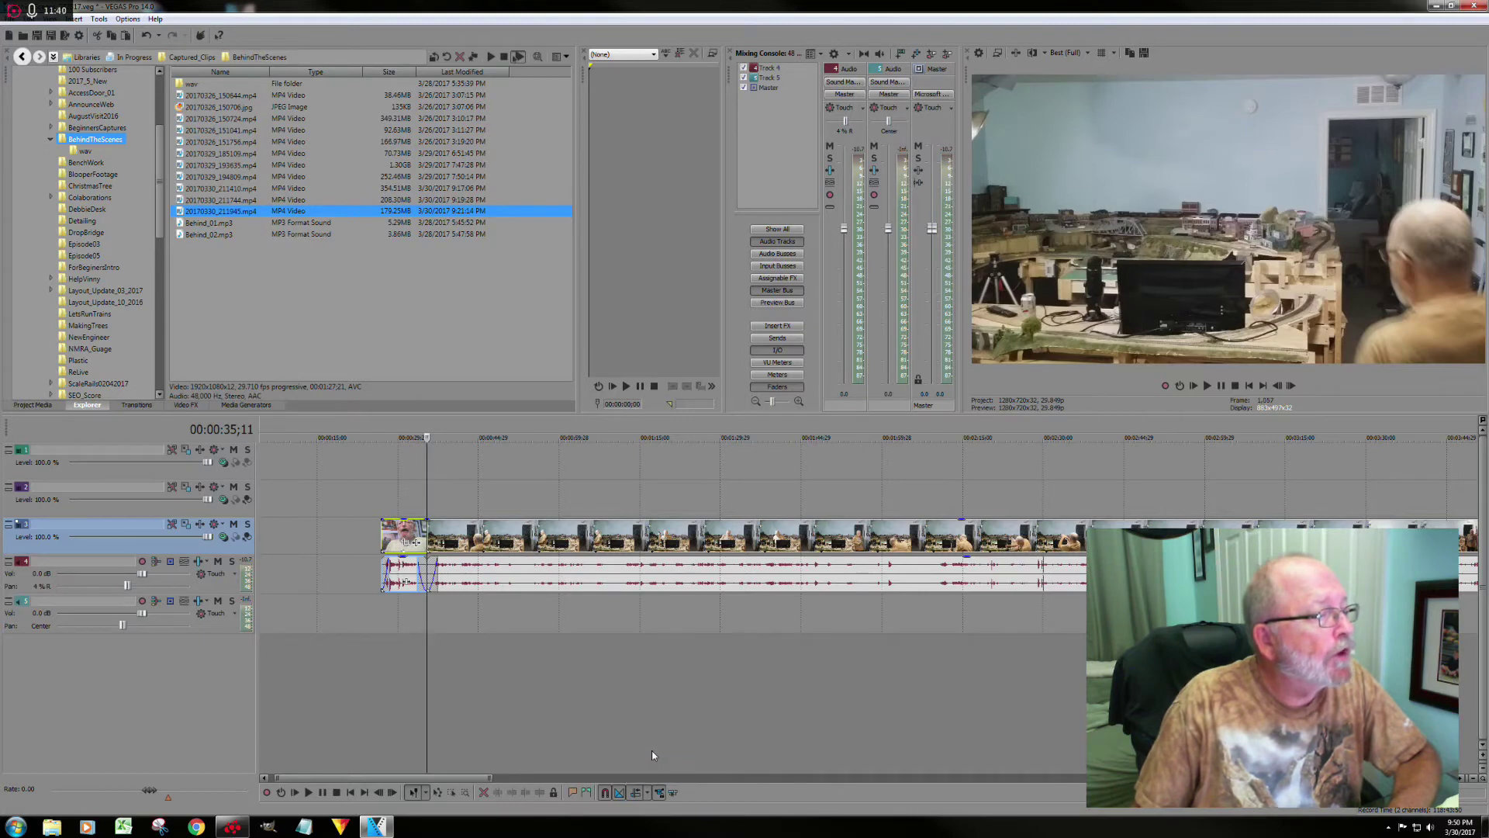
pyautogui.click(648, 793)
pyautogui.click(642, 708)
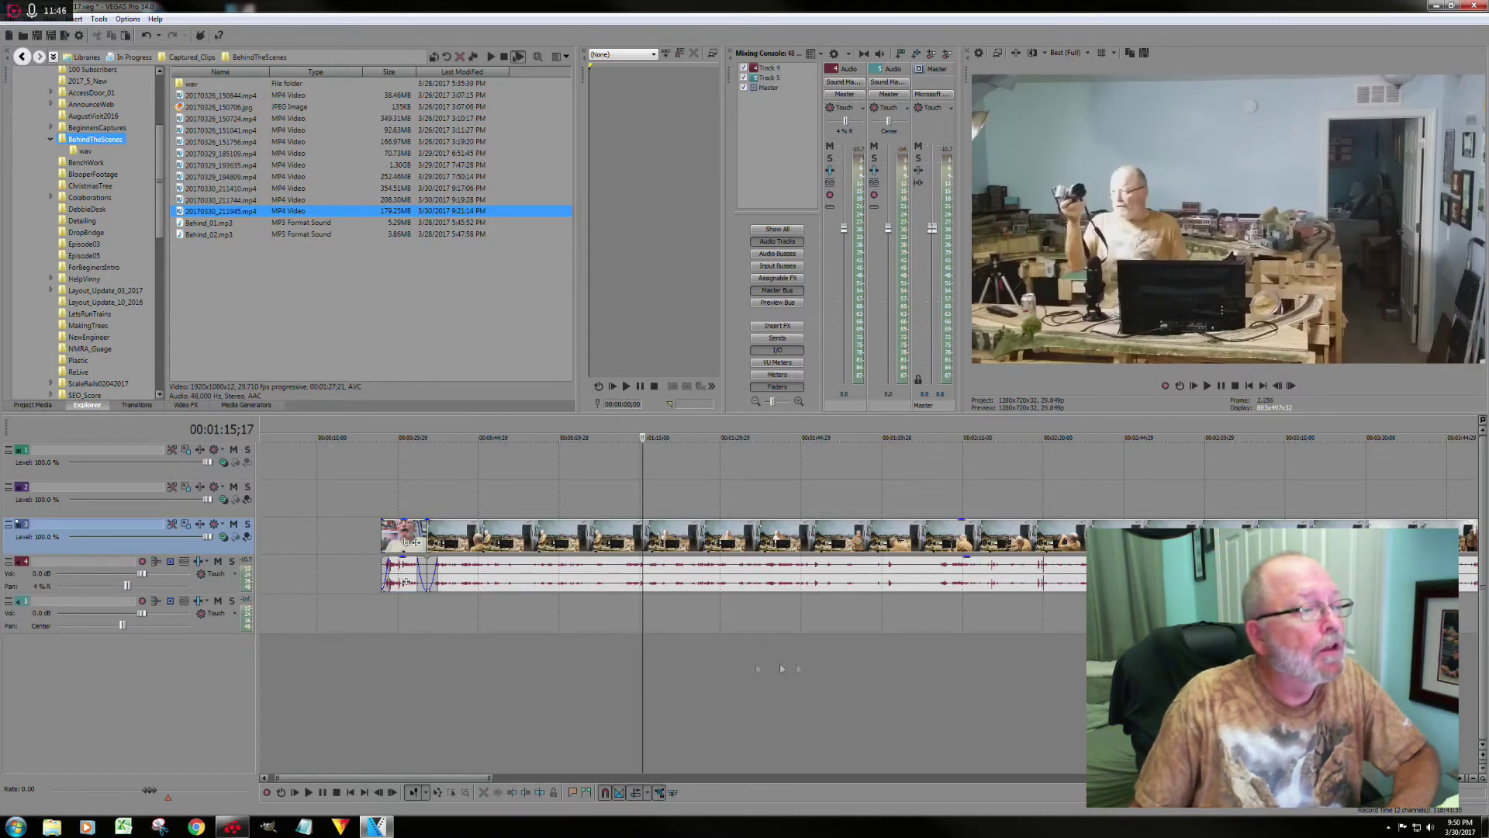
# Set auto ripple to All Tracks, Markers, and Regions.
pyautogui.scroll(-6, 805, 669)
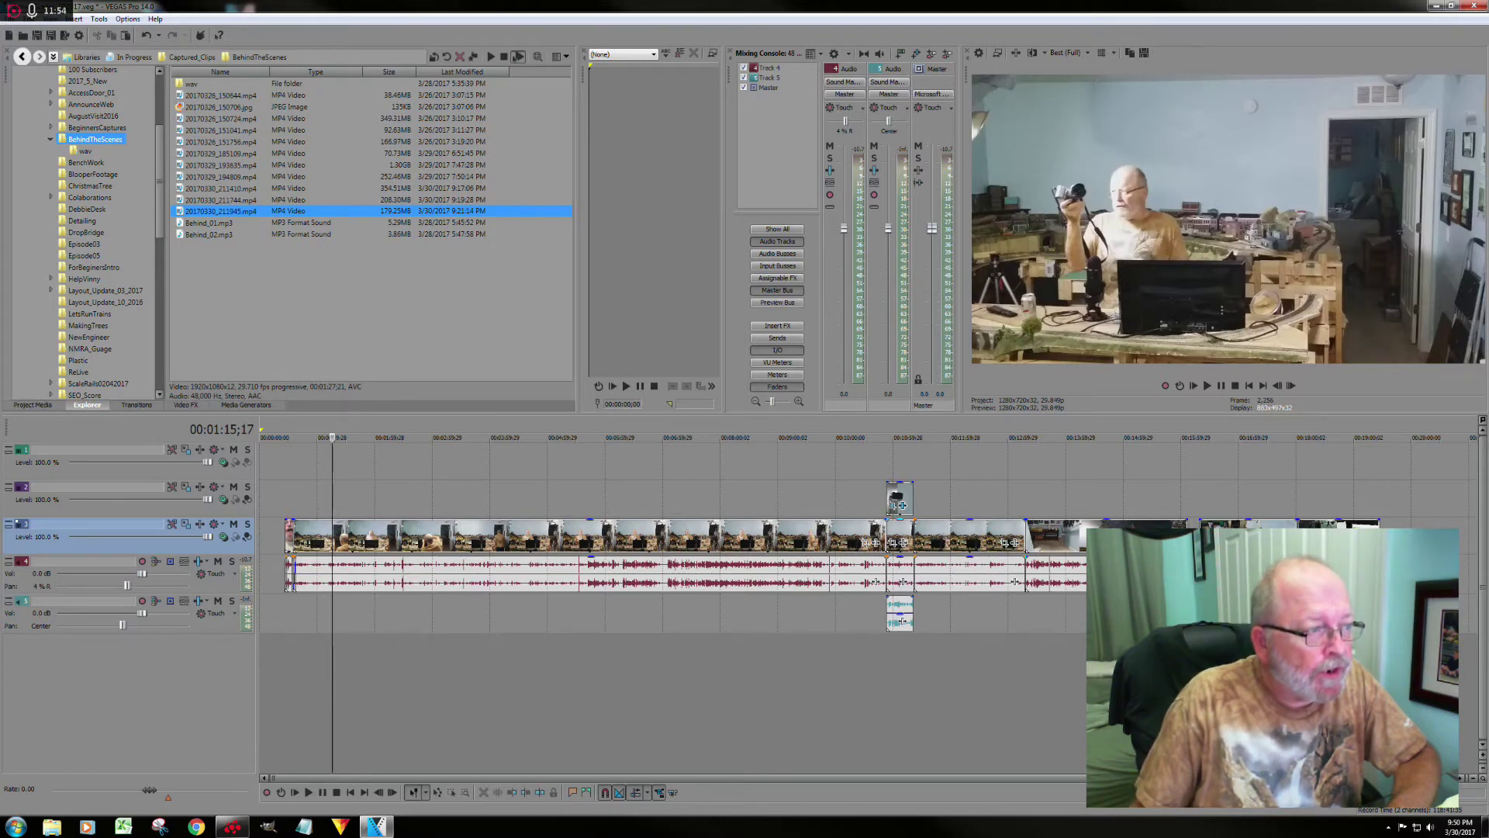
pyautogui.scroll(4, 719, 664)
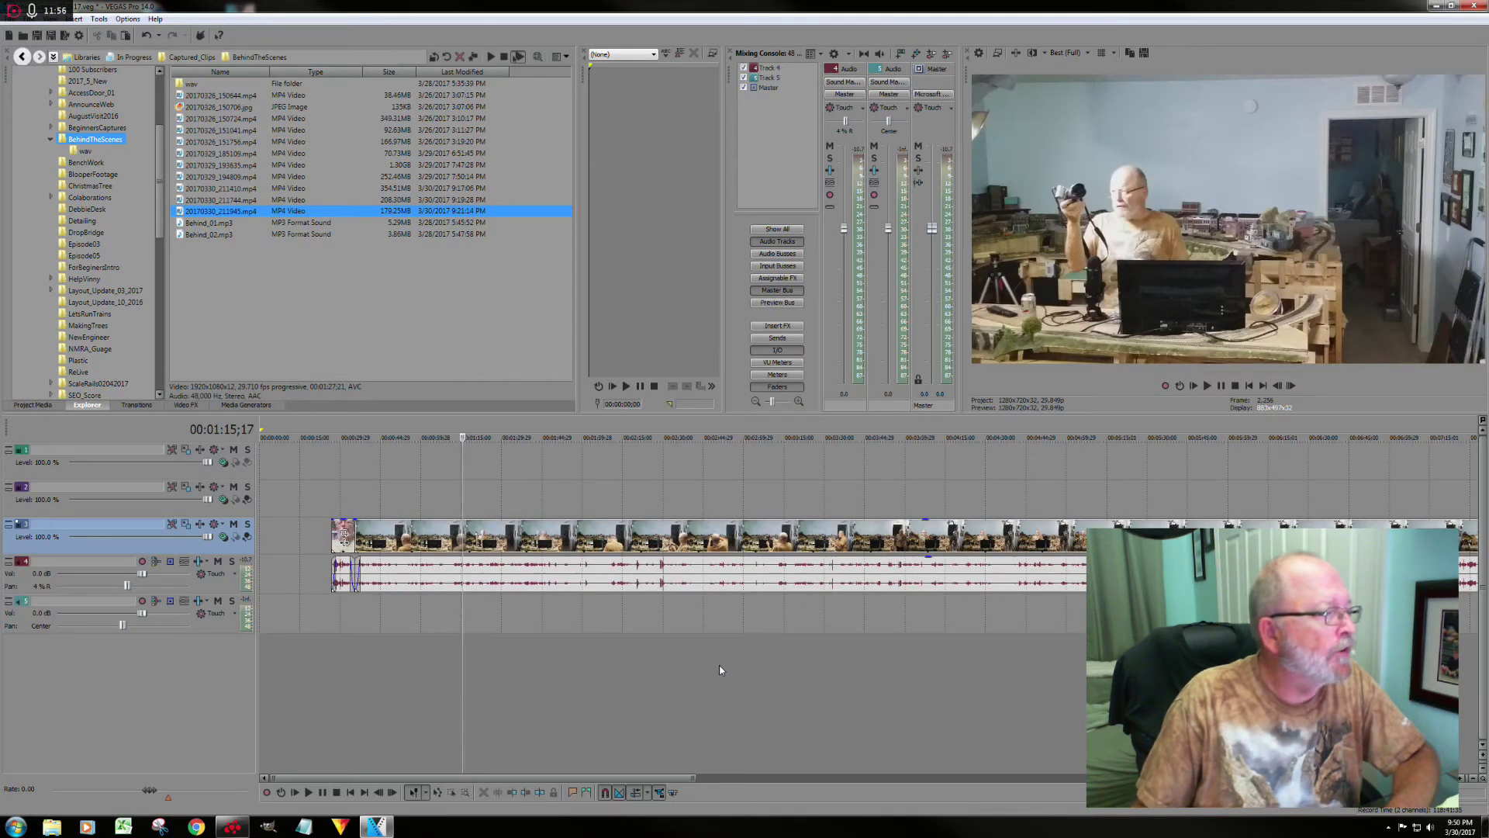
pyautogui.click(647, 792)
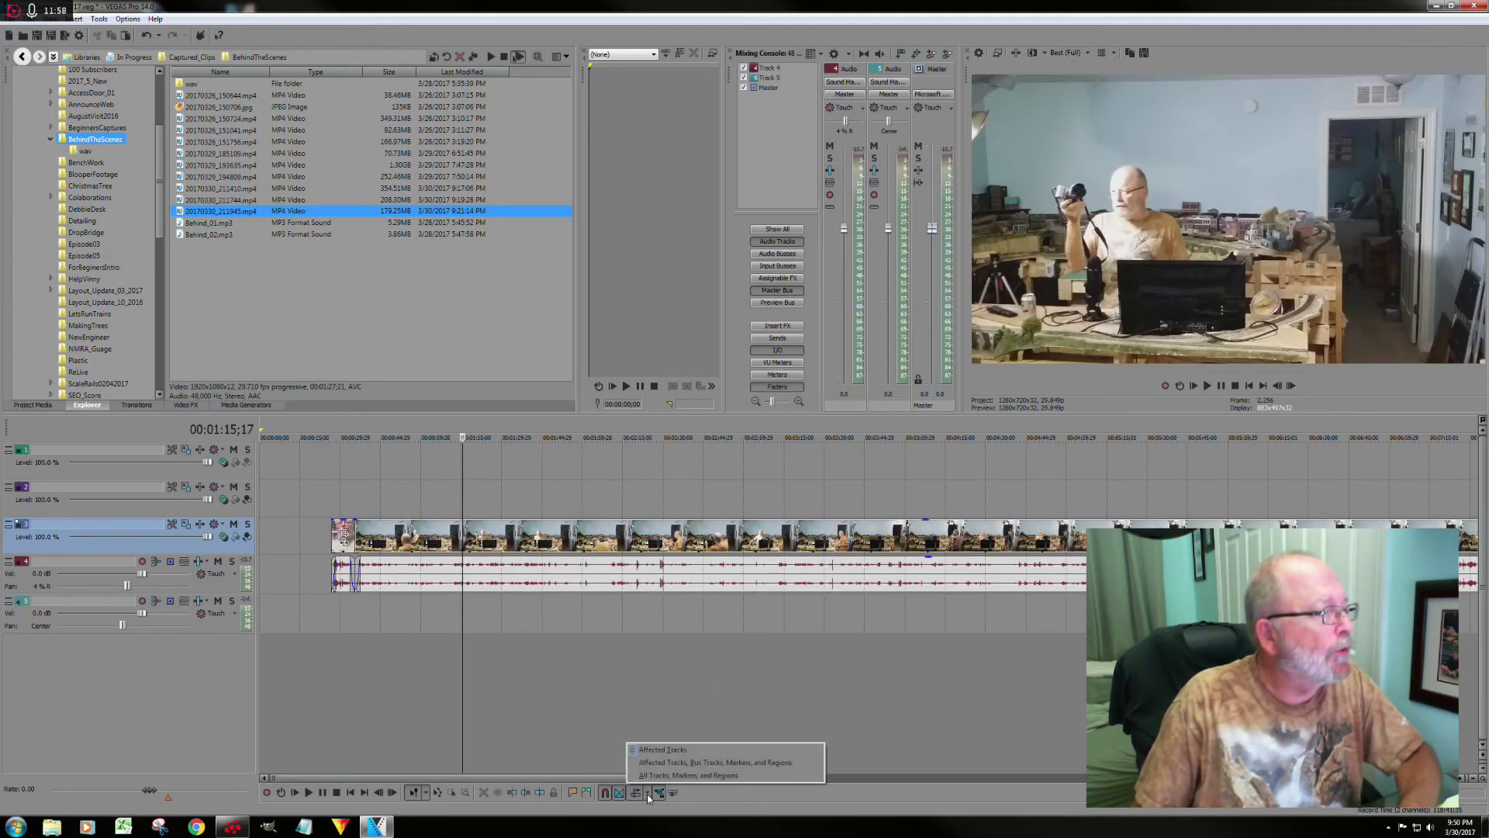
pyautogui.click(643, 775)
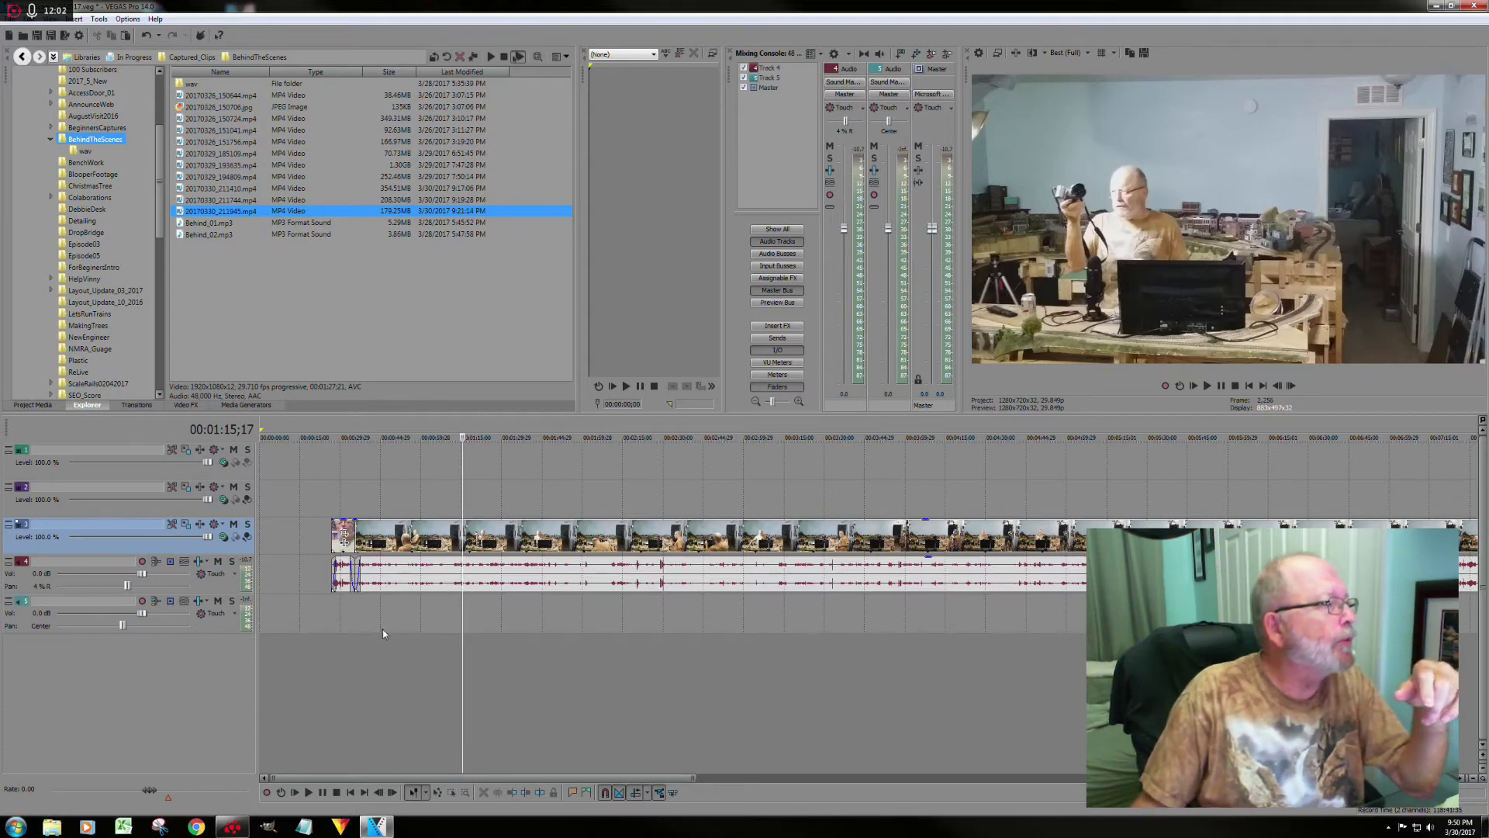
# Add a Legacy Text title with the Time preset to the second video track, and place the cursor over it at 00:00:54;21.
pyautogui.scroll(2, 381, 629)
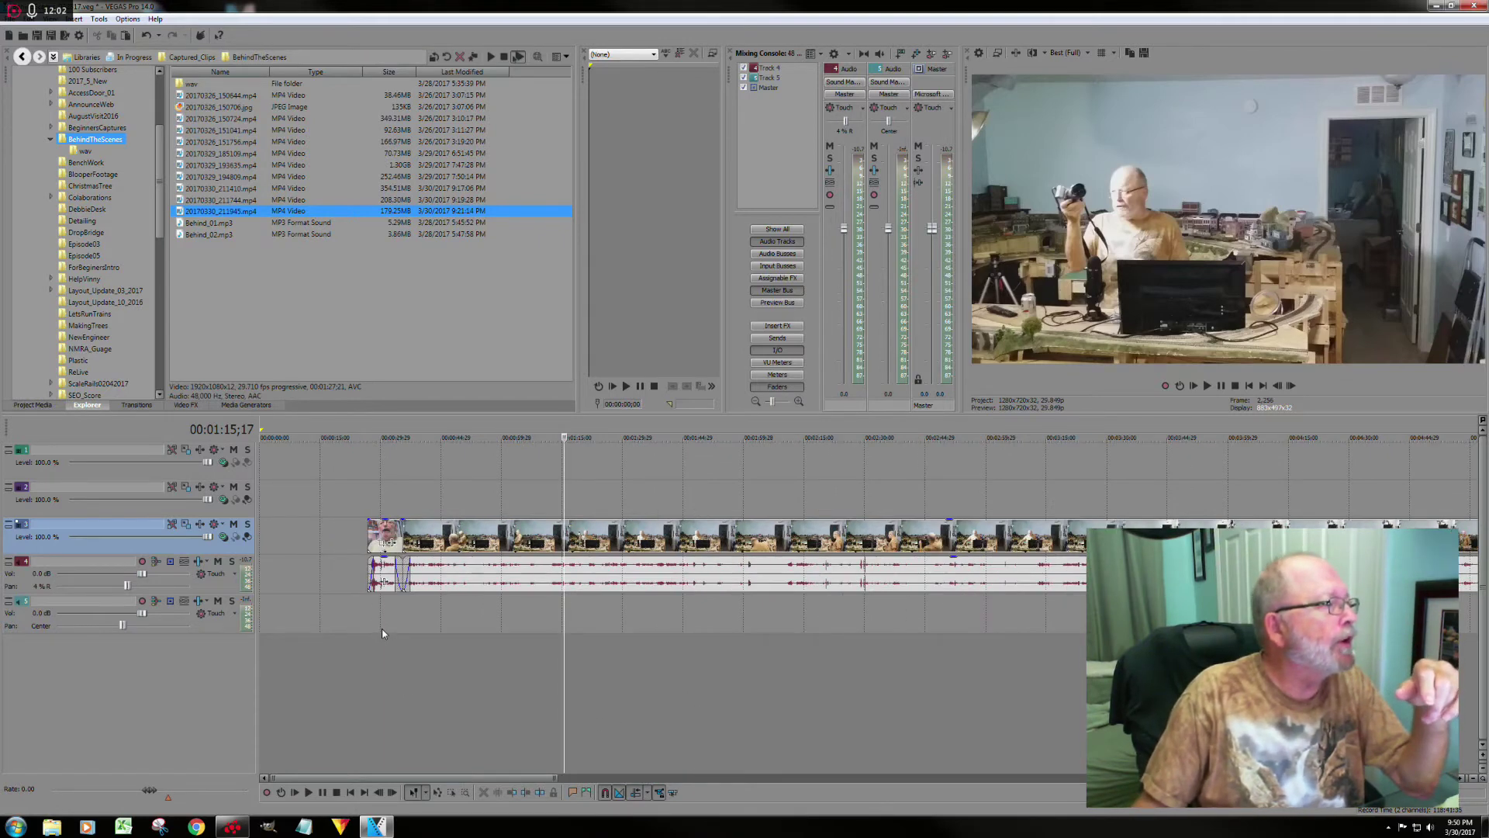
pyautogui.click(242, 405)
pyautogui.click(67, 190)
pyautogui.moveTo(284, 273); pyautogui.dragTo(483, 498)
pyautogui.click(479, 609)
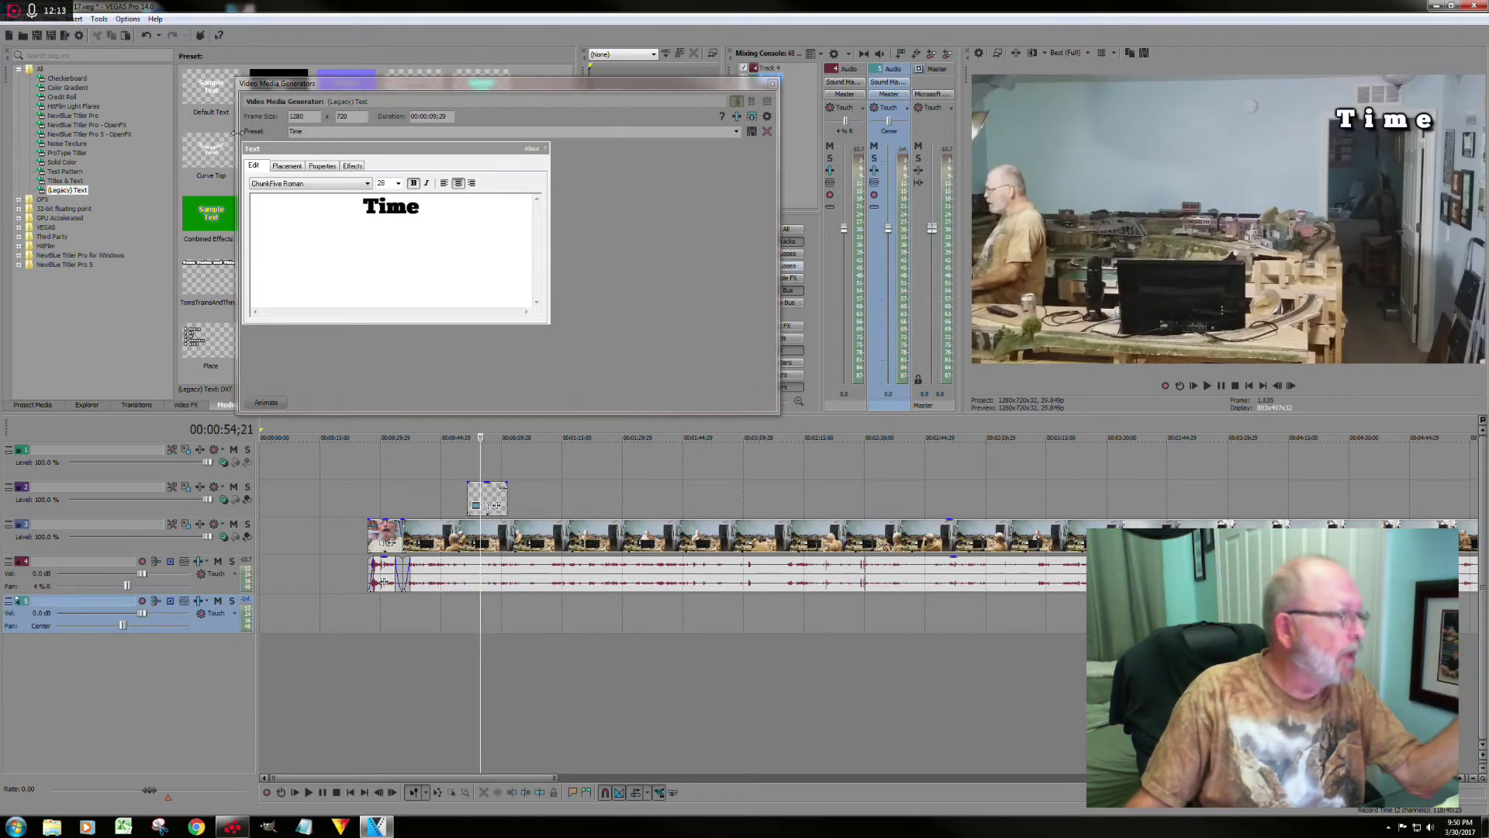
# Set auto ripple to Affected Tracks and nudge the opening clip slightly earlier twice.
pyautogui.click(647, 792)
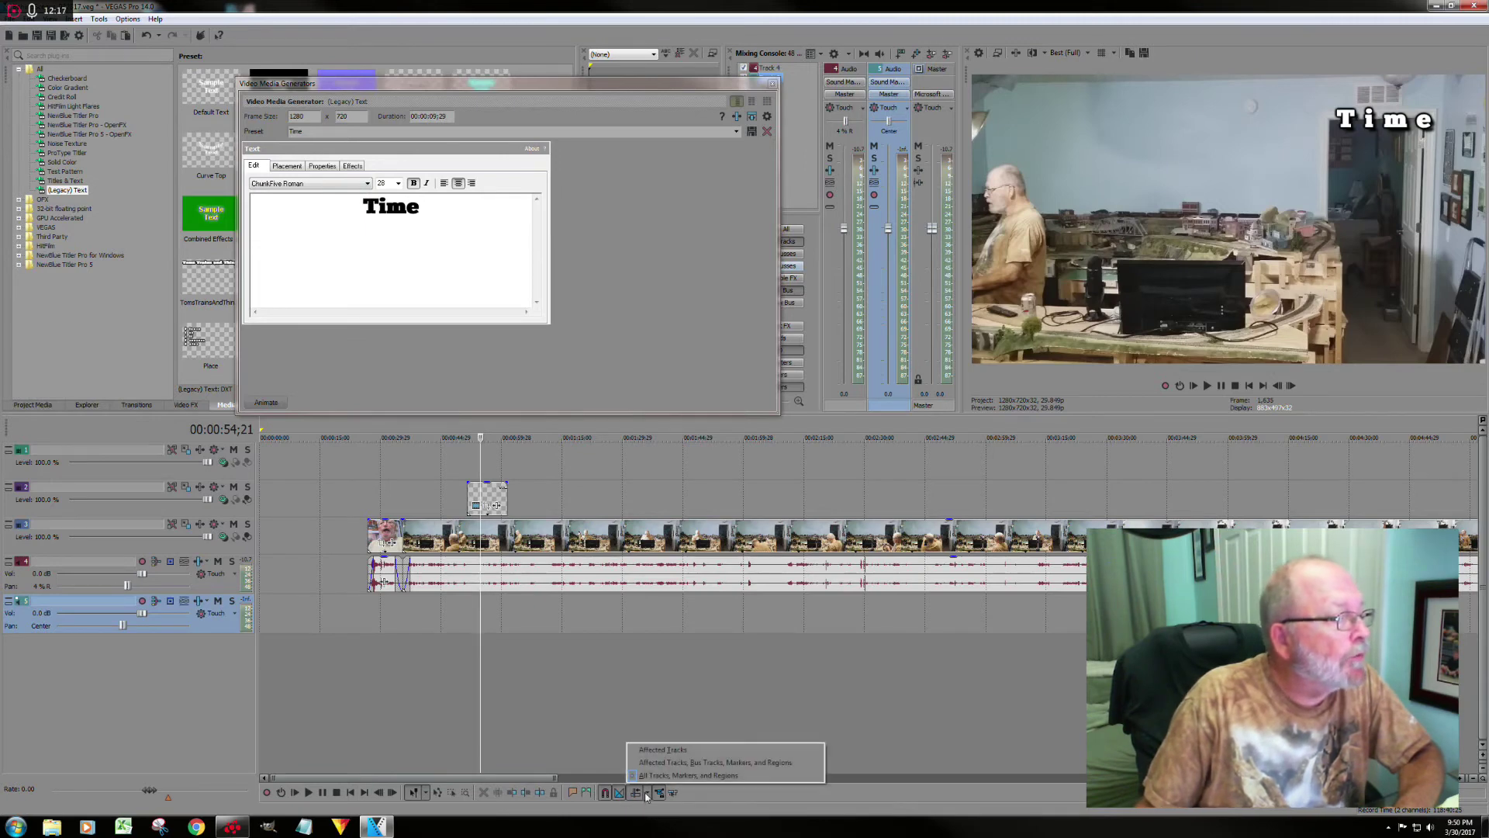
pyautogui.click(658, 752)
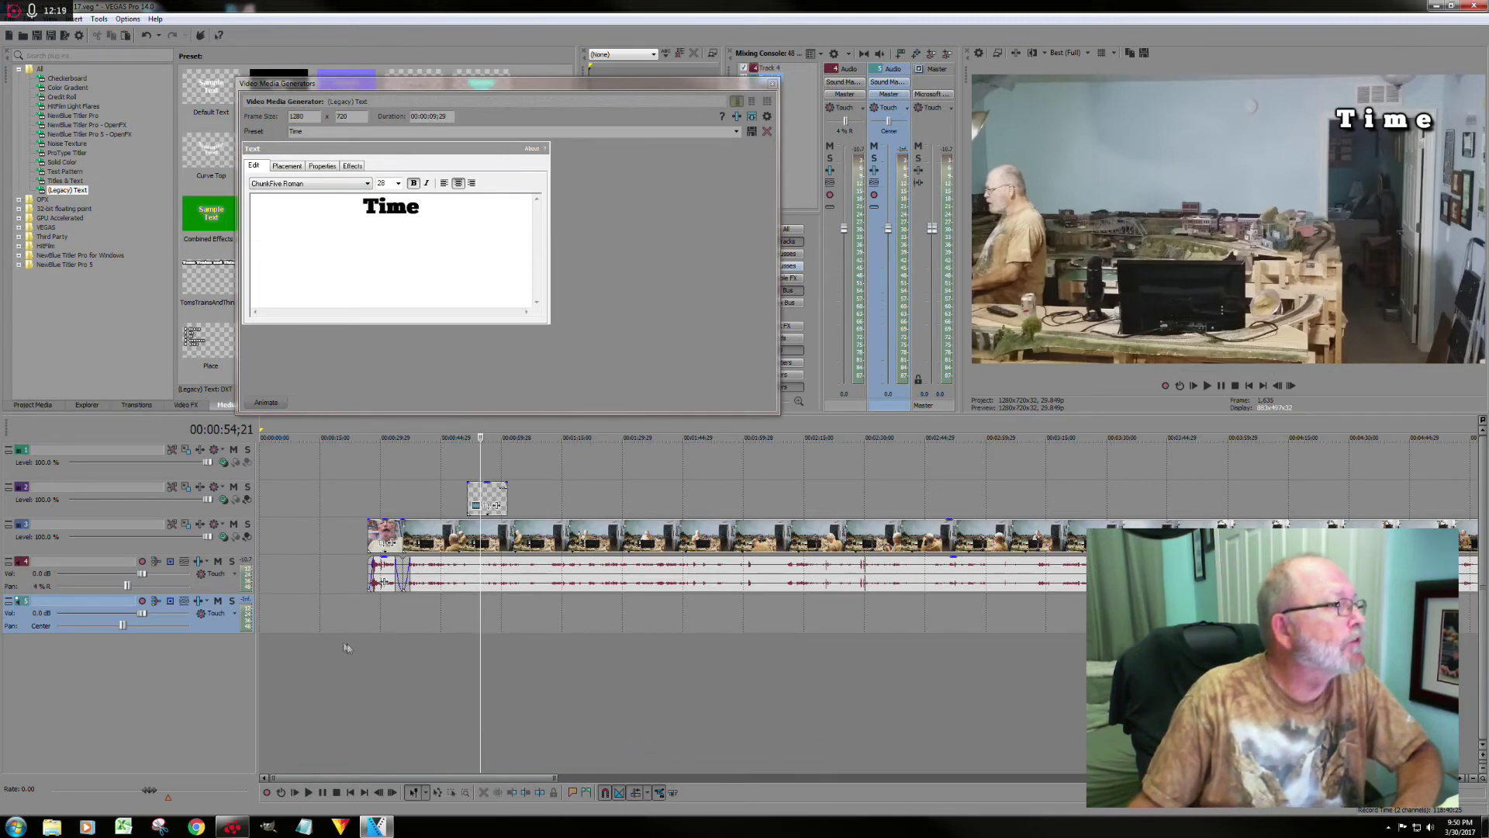
pyautogui.moveTo(379, 537)
pyautogui.mouseDown()
pyautogui.moveTo(359, 535)
pyautogui.moveTo(380, 542)
pyautogui.mouseUp()
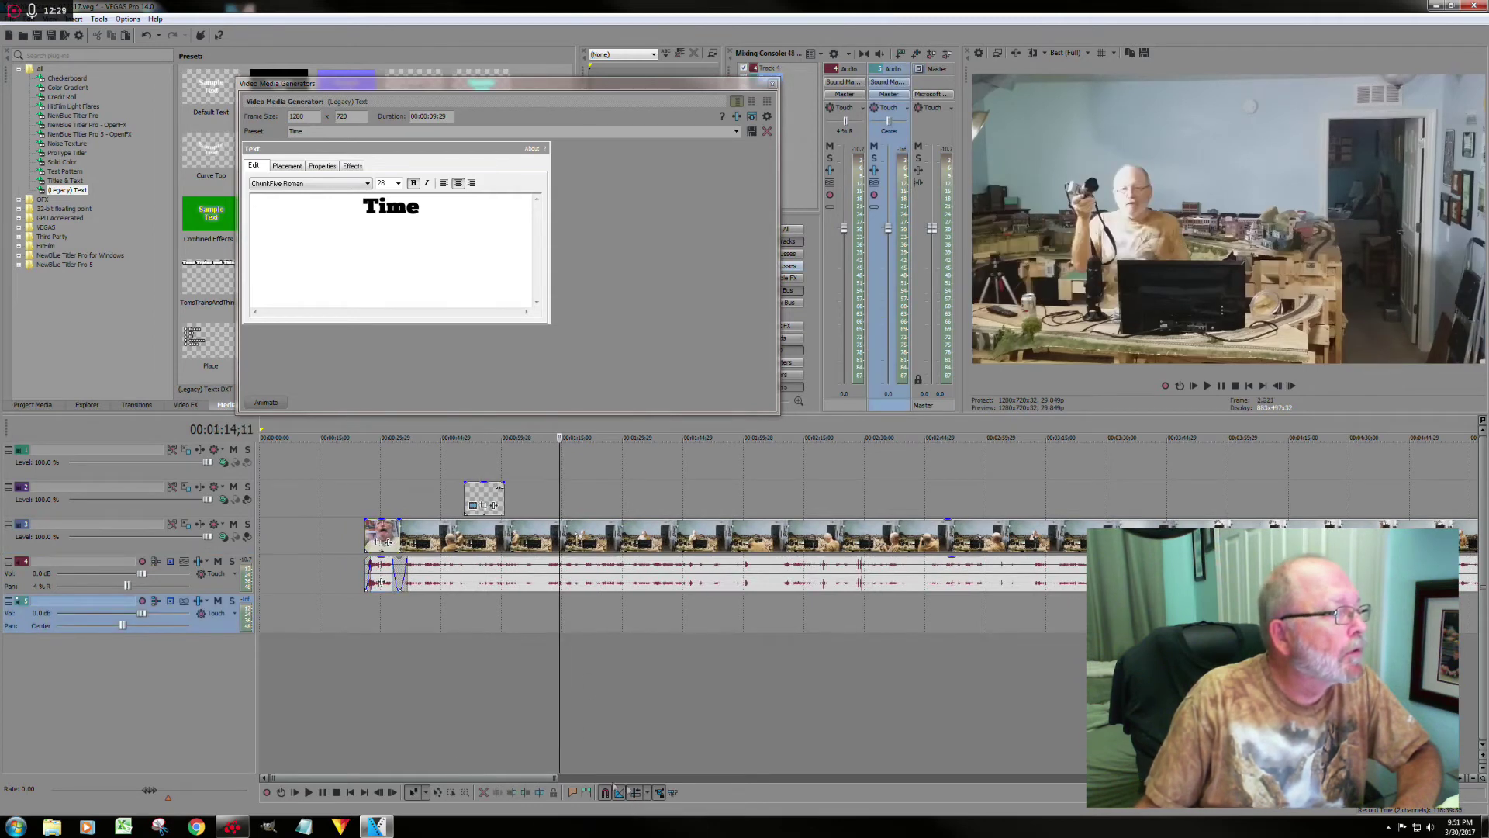
pyautogui.moveTo(380, 541); pyautogui.dragTo(376, 541)
# Switch auto ripple to All Tracks, Markers, and Regions and nudge the opening clip slightly earlier.
pyautogui.click(647, 792)
pyautogui.click(654, 776)
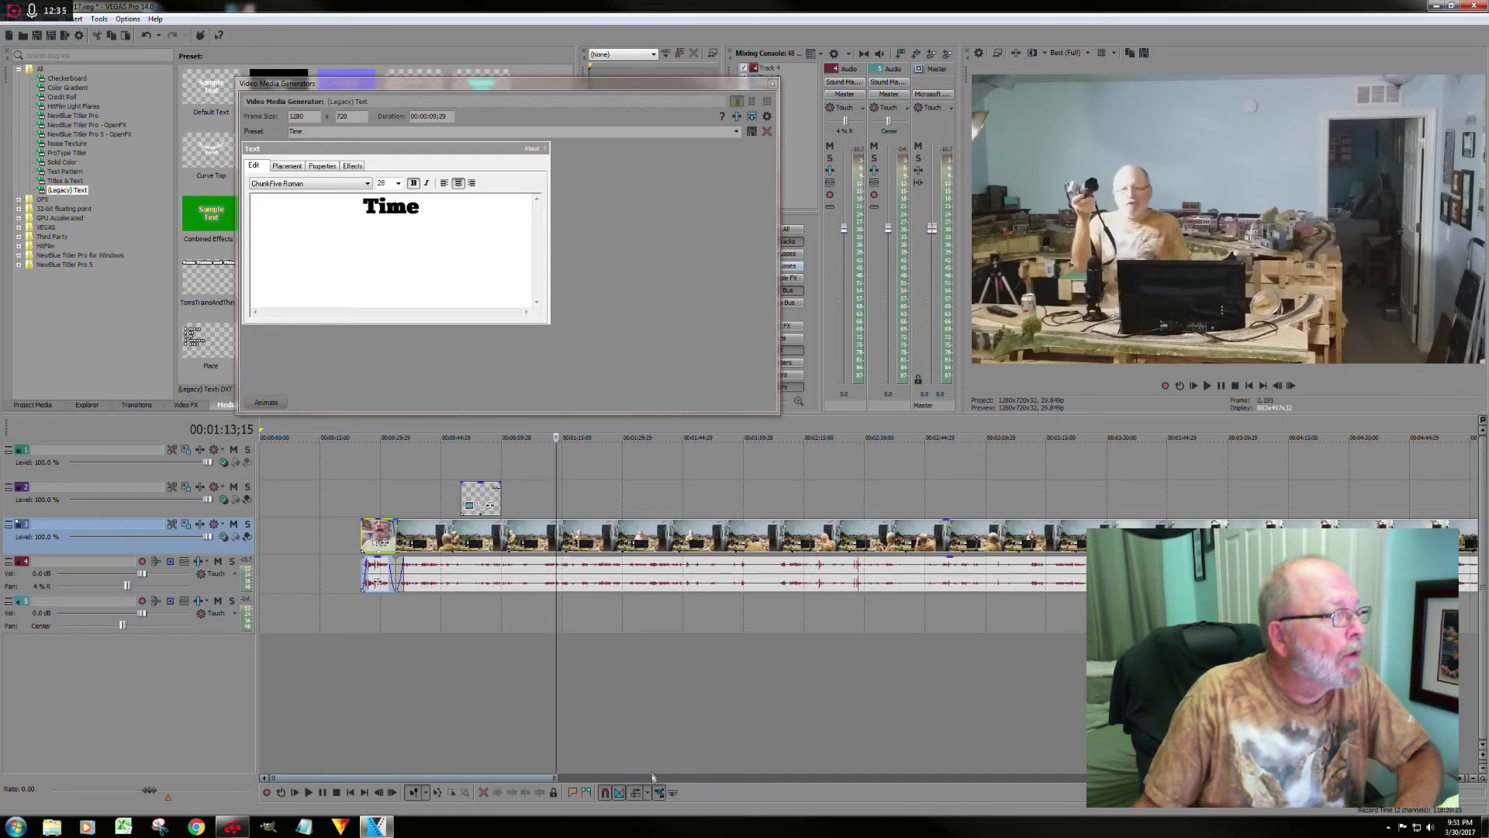
pyautogui.moveTo(377, 532)
pyautogui.mouseDown()
pyautogui.moveTo(358, 535)
pyautogui.moveTo(374, 541)
pyautogui.mouseUp()
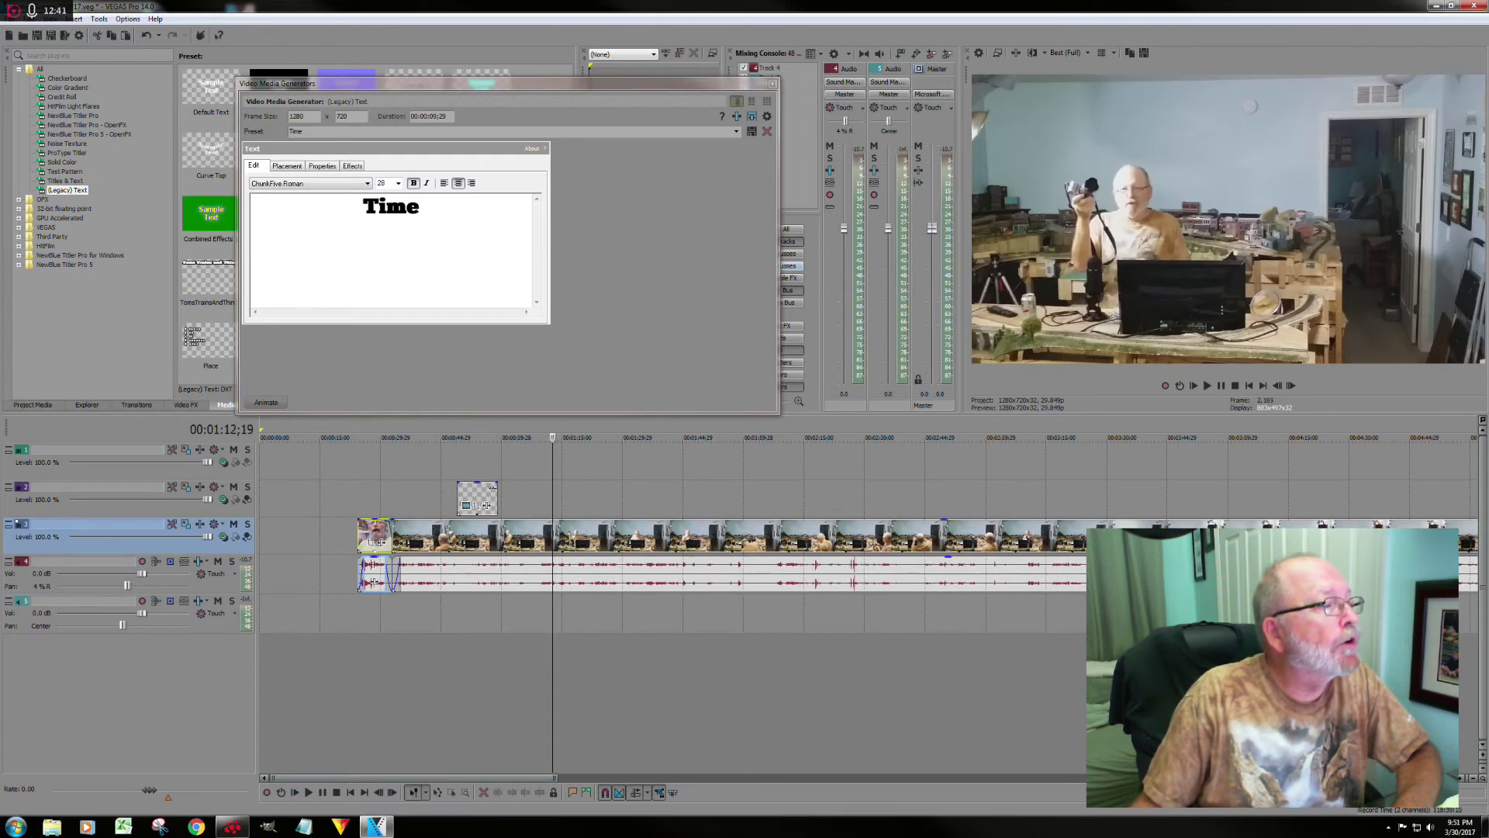
# Add a marker named "marker" at 00:01:56;26, and move it to about 00:02:06;04.
pyautogui.click(730, 464)
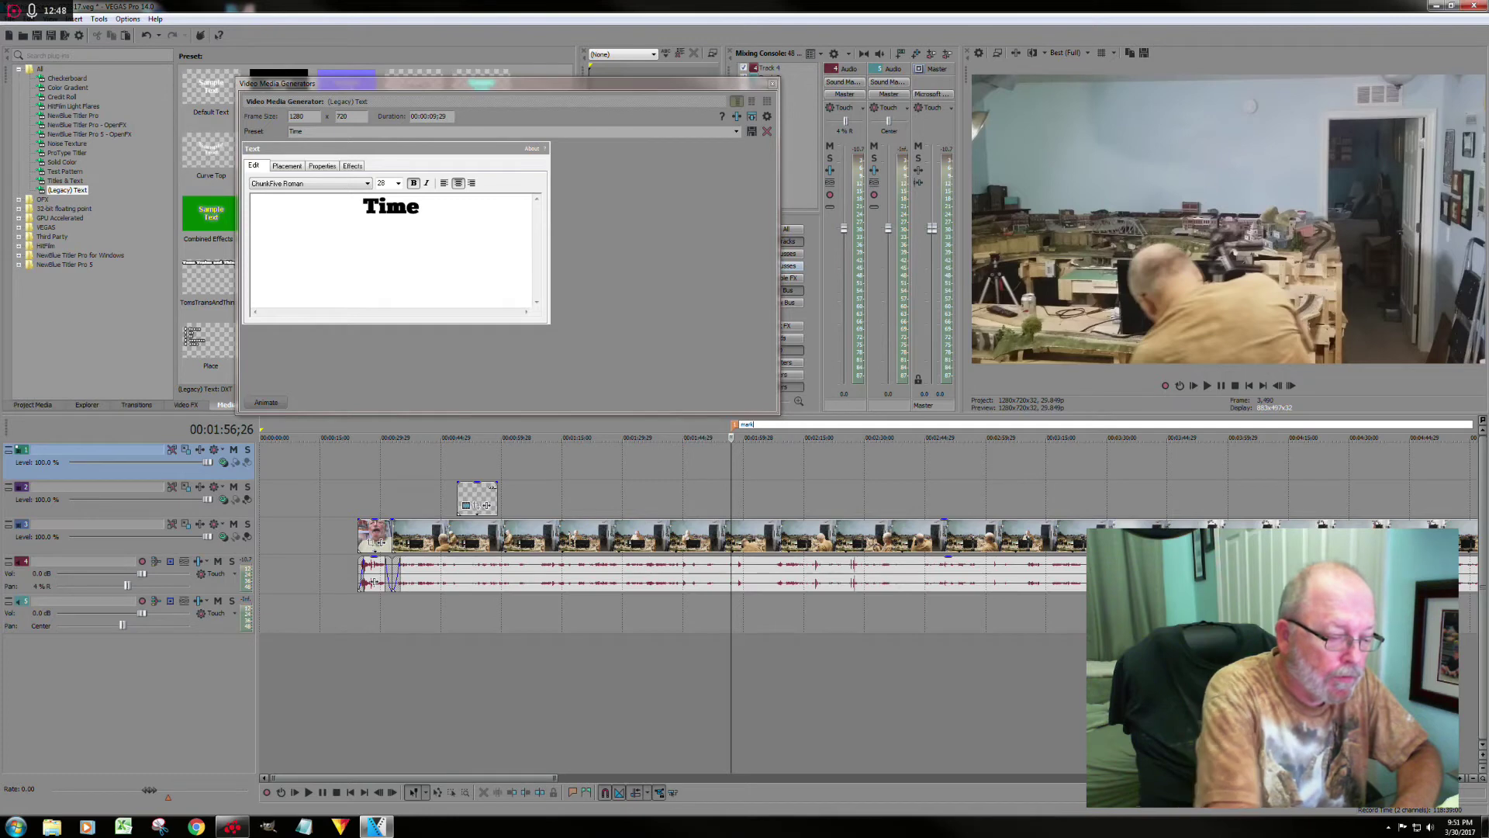
pyautogui.press('Return')
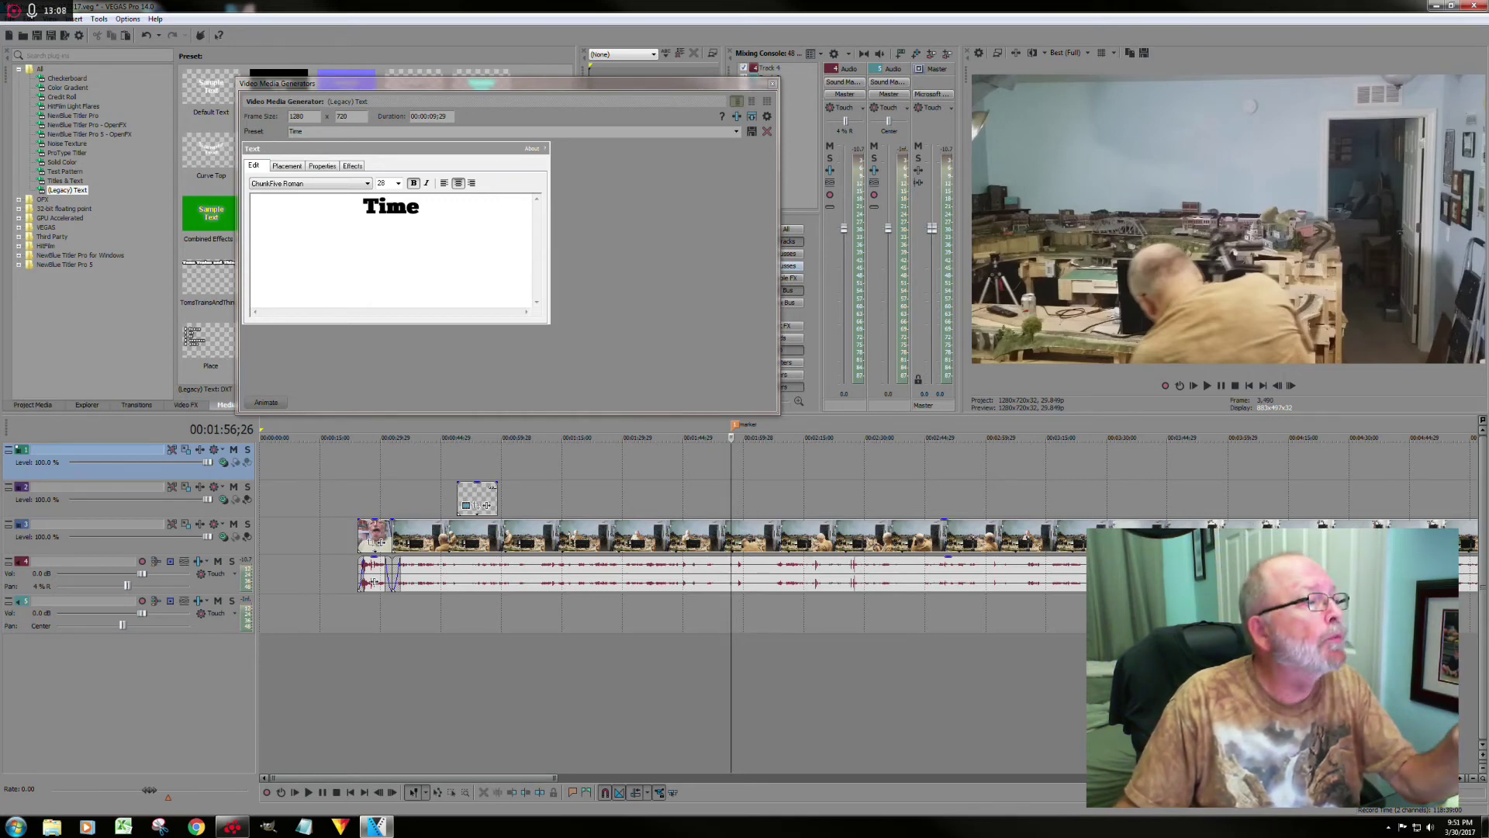
pyautogui.moveTo(735, 425)
pyautogui.mouseDown()
pyautogui.moveTo(711, 424)
pyautogui.moveTo(771, 424)
pyautogui.mouseUp()
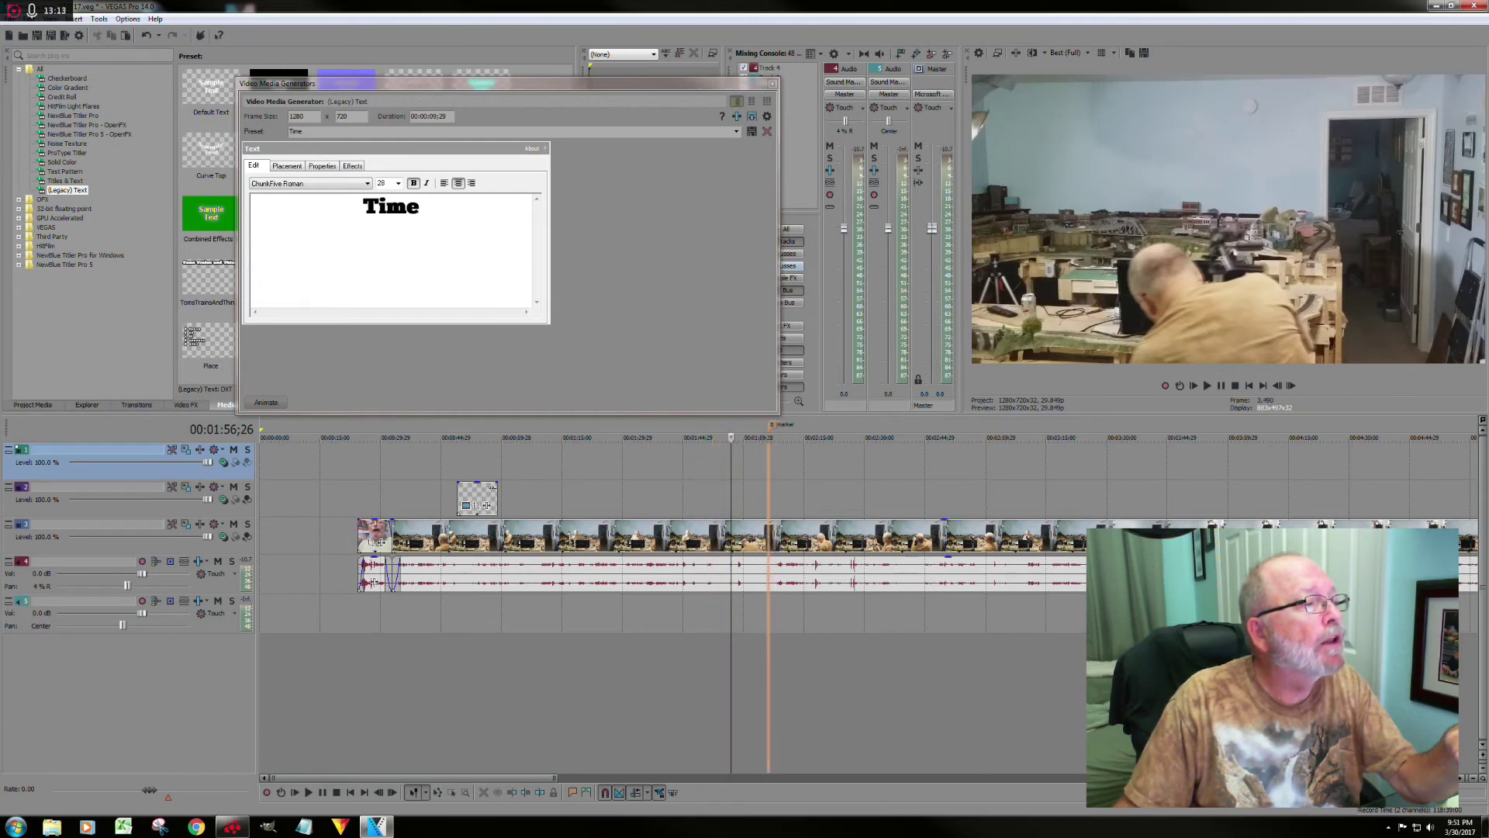
pyautogui.click(770, 456)
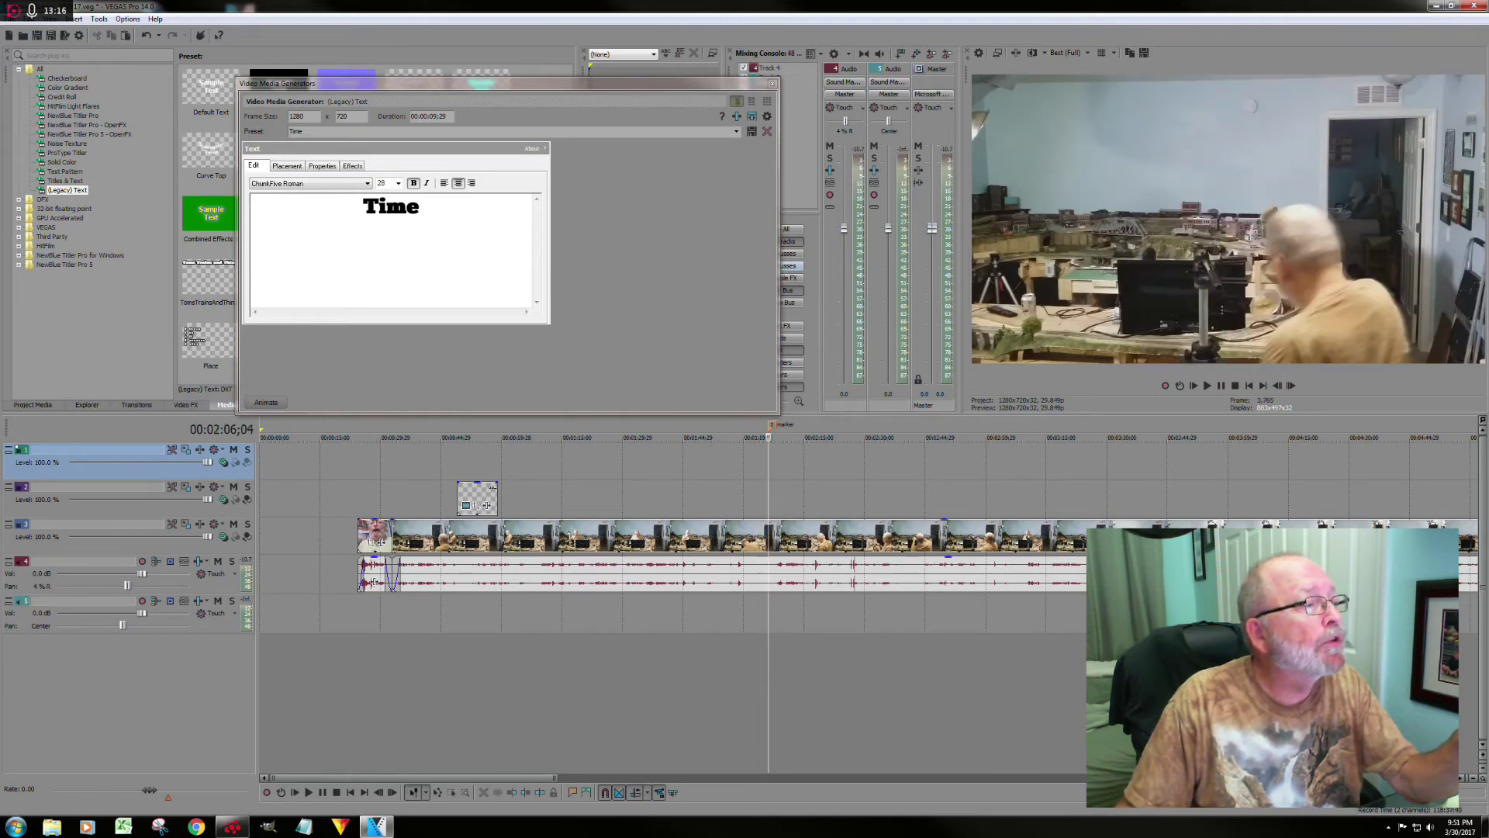
# Keep auto ripple on All Tracks, Markers, and Regions, place the cursor at 00:02:44;18, and move the opening clip about 10 seconds earlier.
pyautogui.click(647, 794)
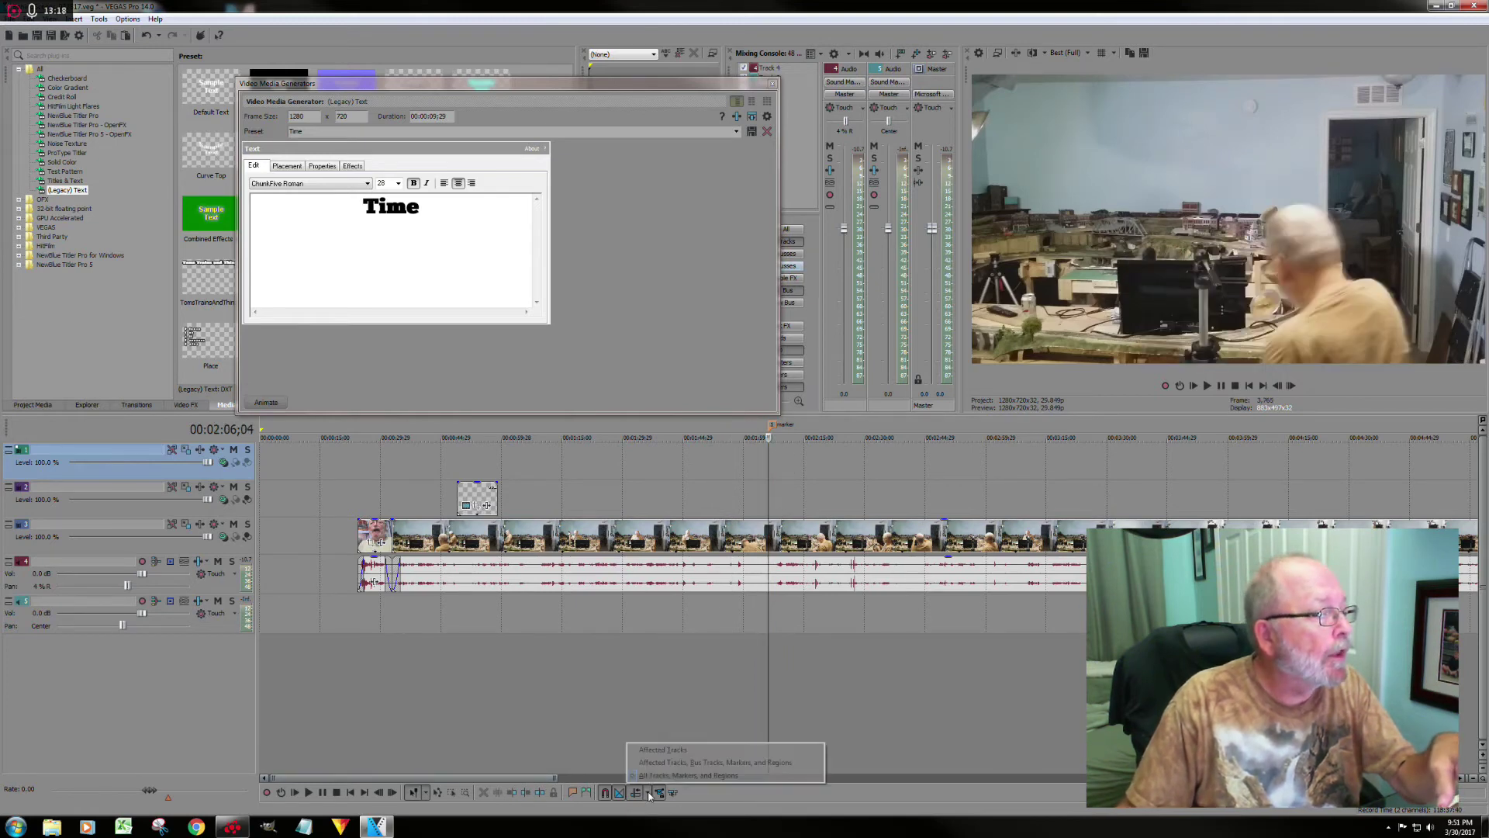
pyautogui.click(921, 712)
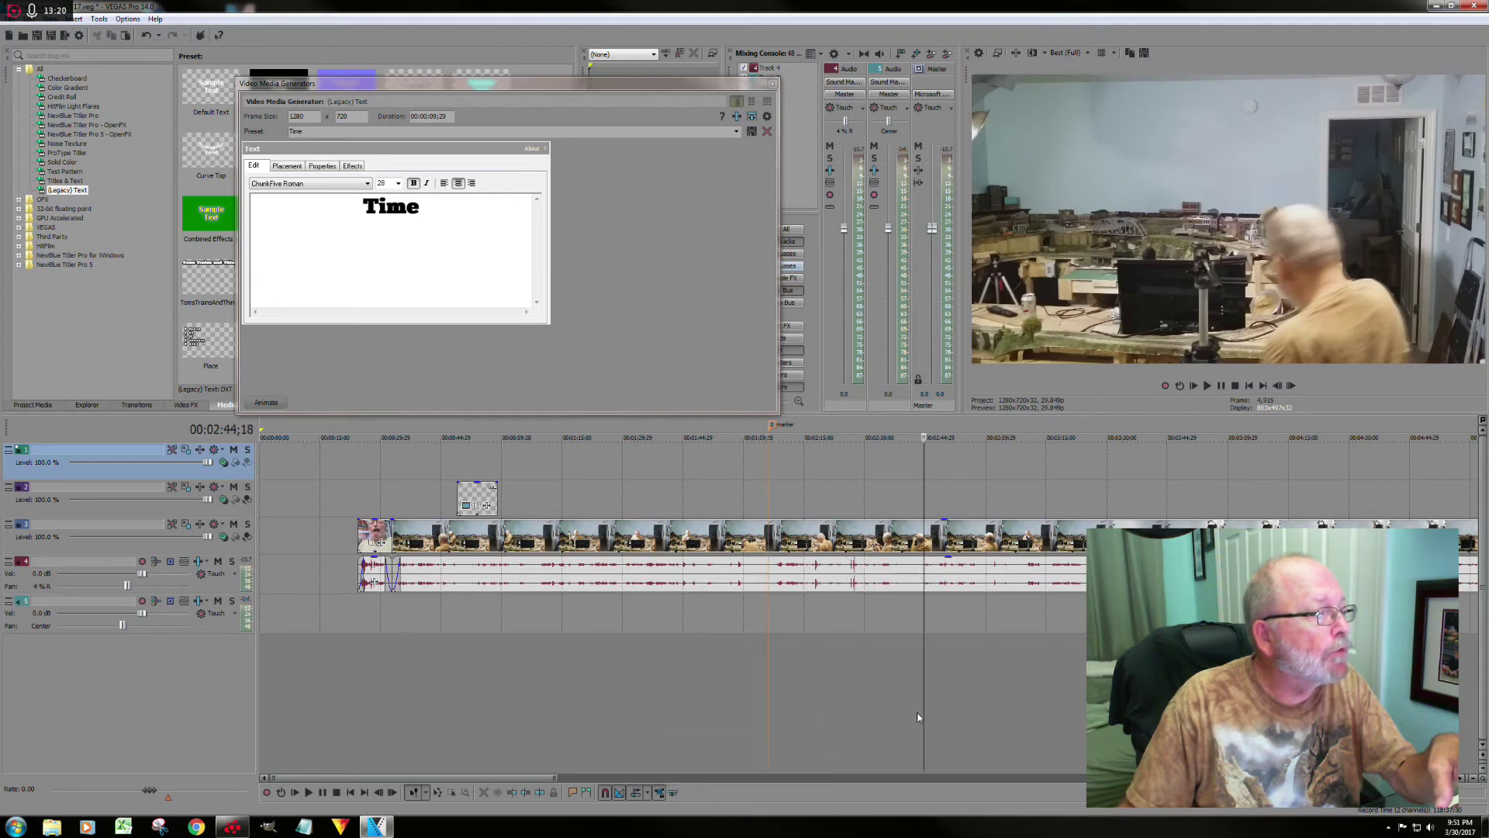
pyautogui.click(371, 534)
pyautogui.moveTo(370, 533); pyautogui.dragTo(332, 535)
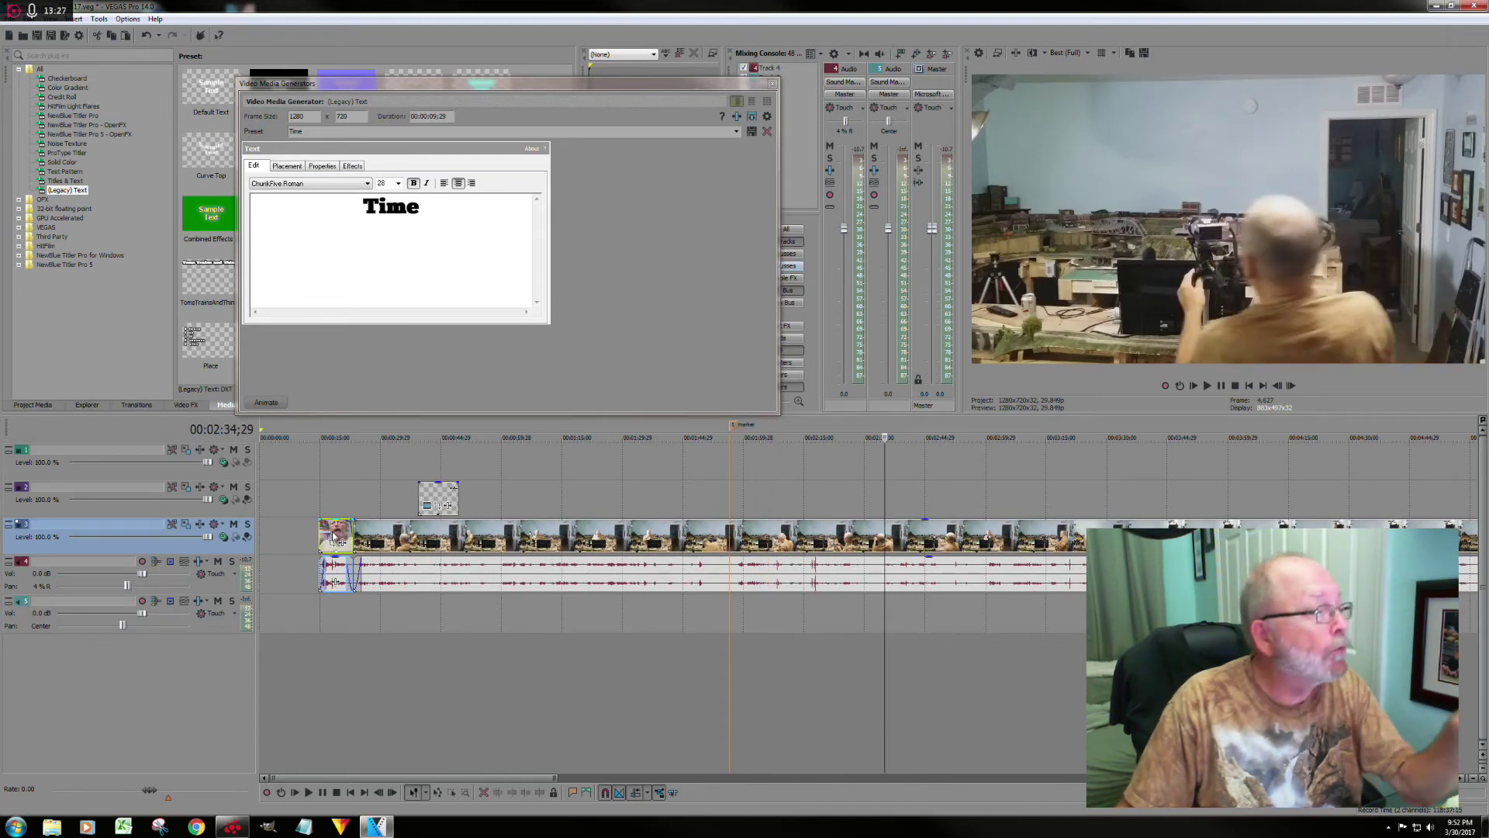
# Set auto ripple to Affected Tracks and move the opening clip about 14 seconds later on the timeline.
pyautogui.click(644, 792)
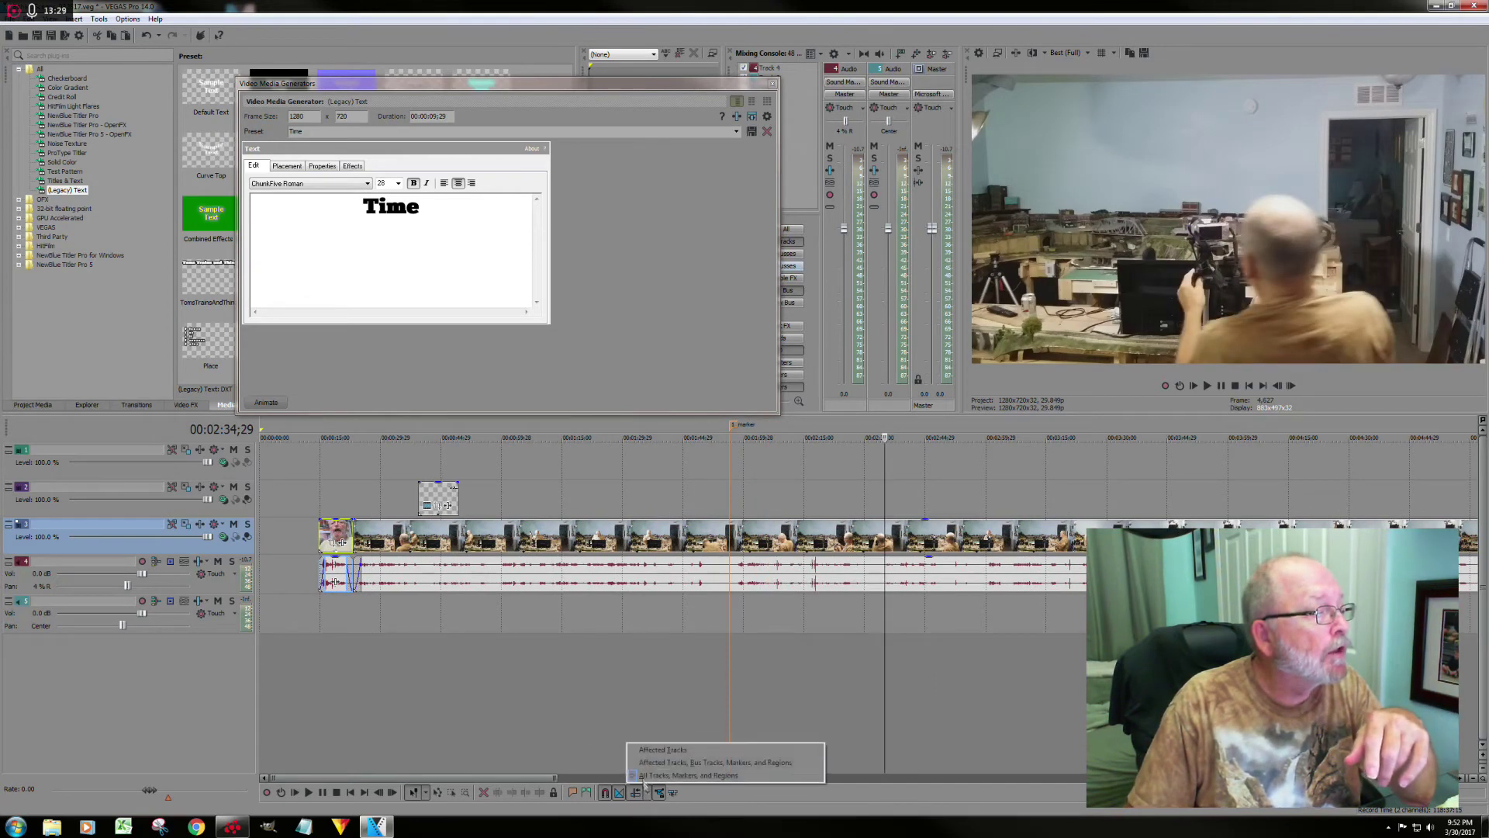
pyautogui.click(648, 751)
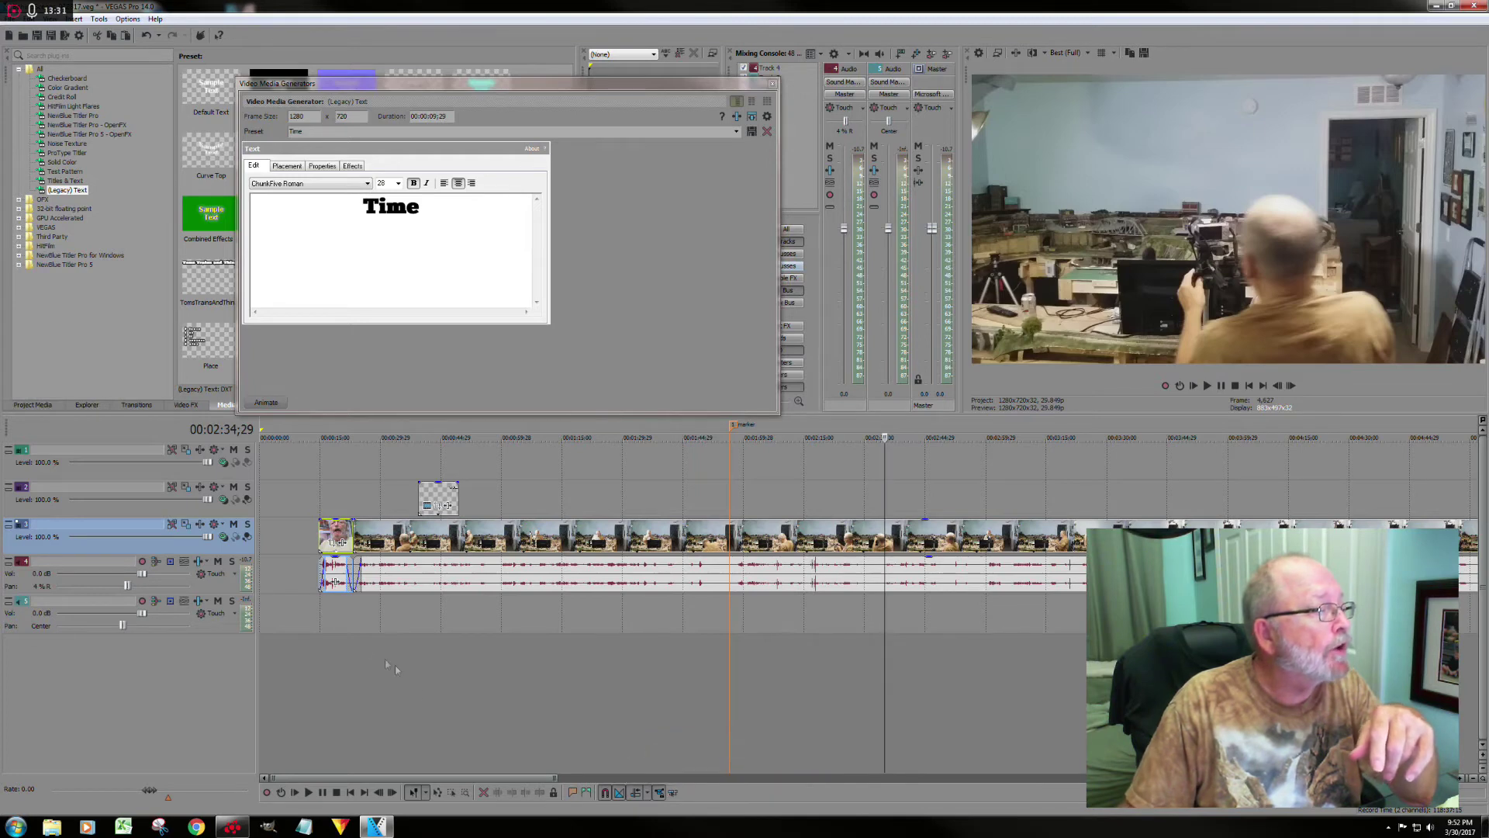
pyautogui.moveTo(326, 530); pyautogui.dragTo(381, 552)
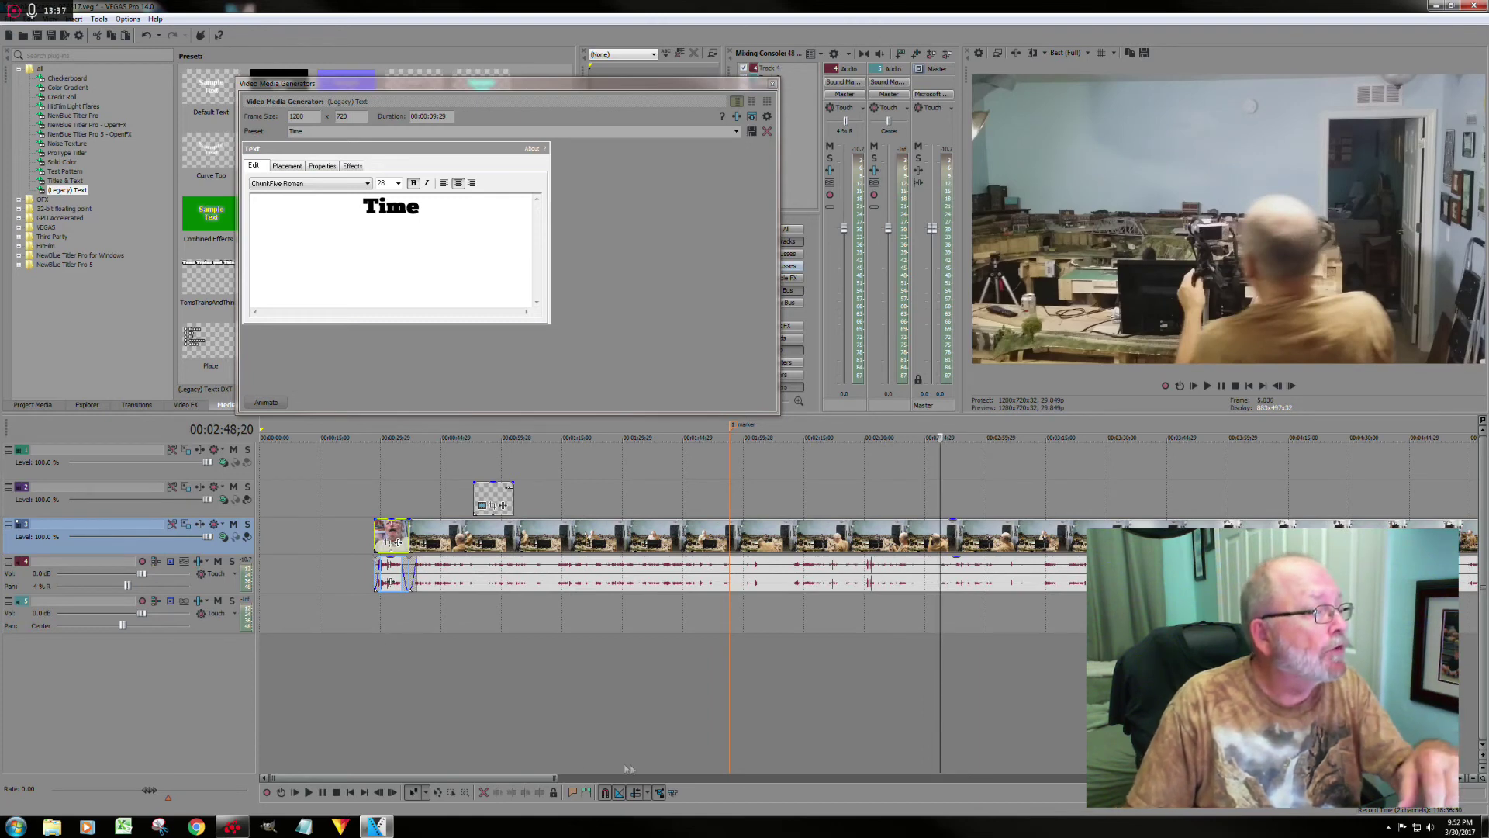
# Switch auto ripple to All Tracks, Markers, and Regions, and move the opening clip about 10 seconds earlier and about 64 seconds later.
pyautogui.click(646, 794)
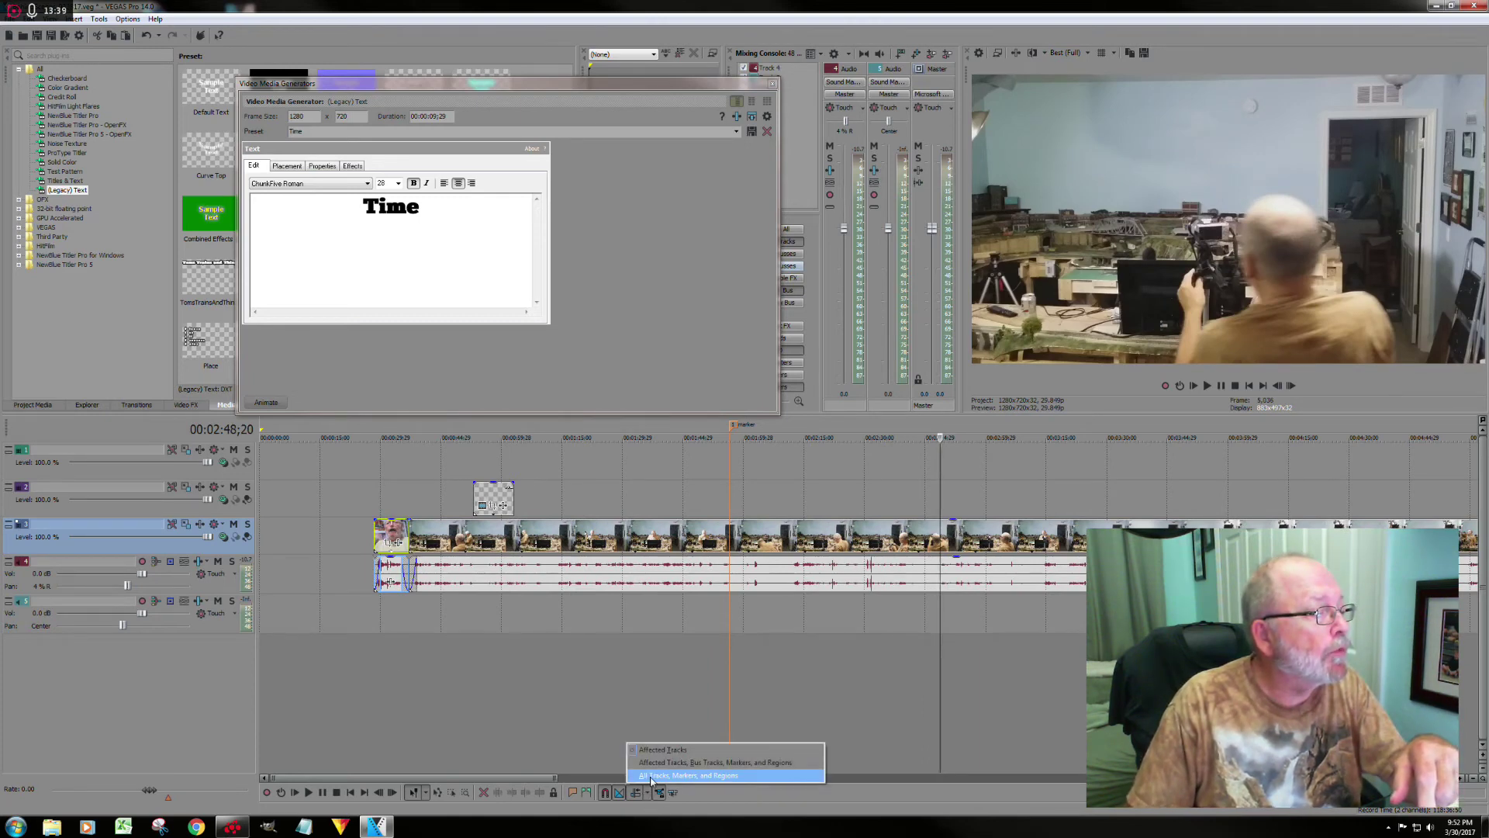
pyautogui.click(652, 776)
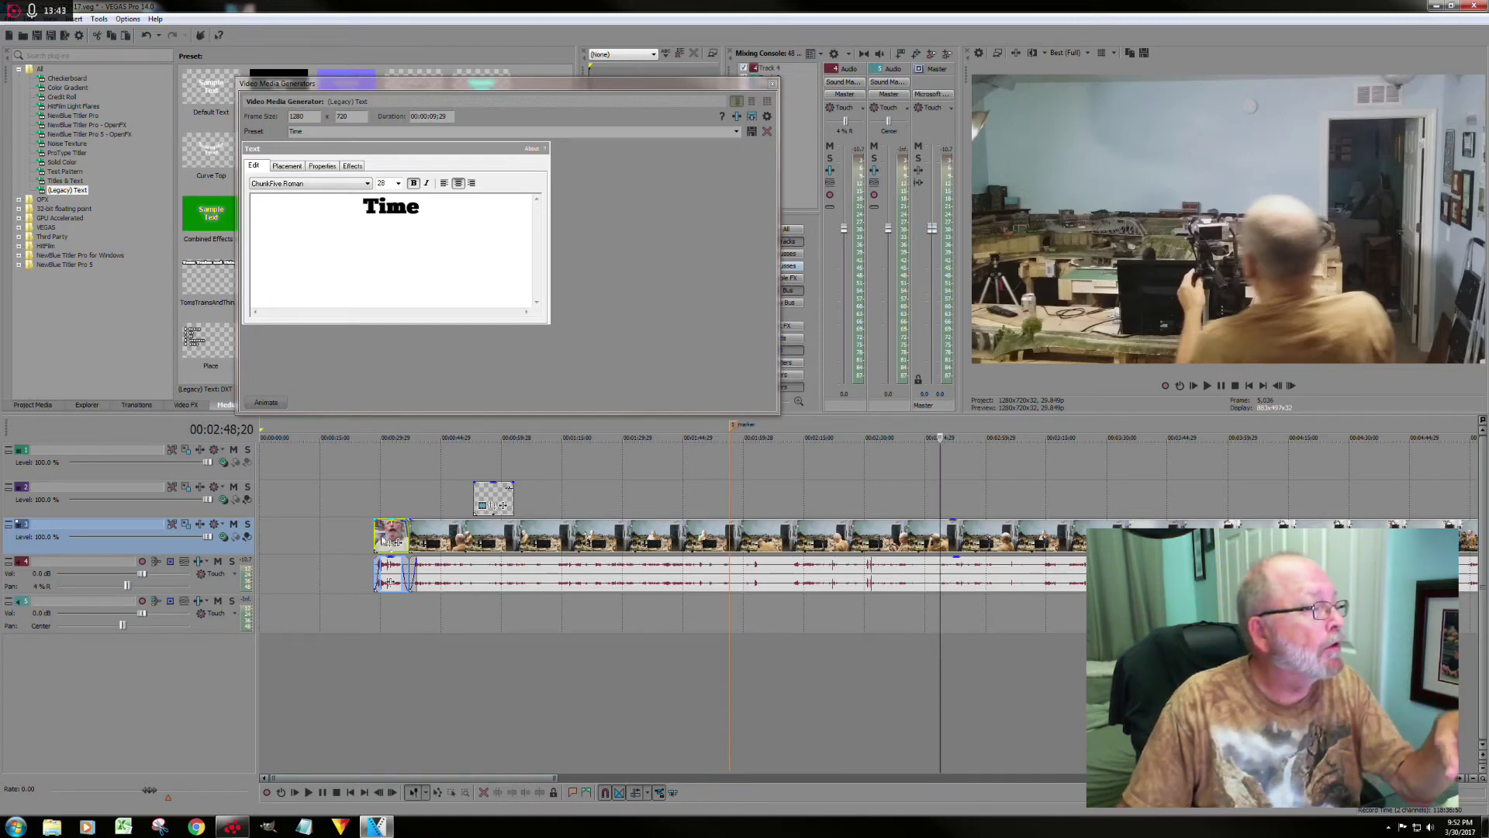
pyautogui.moveTo(390, 531); pyautogui.dragTo(351, 536)
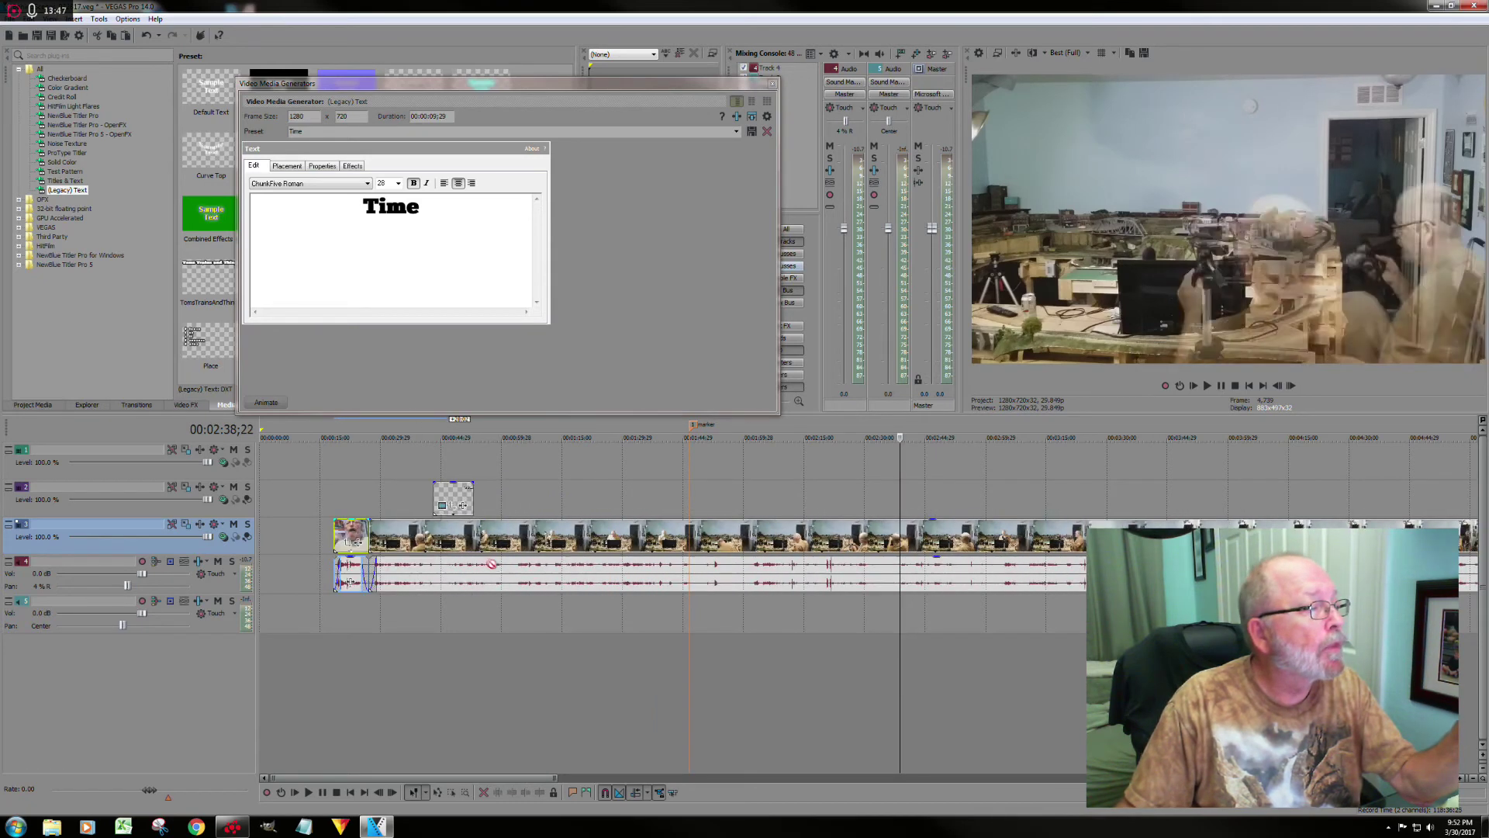
pyautogui.hotkey('ctrl', 'z')
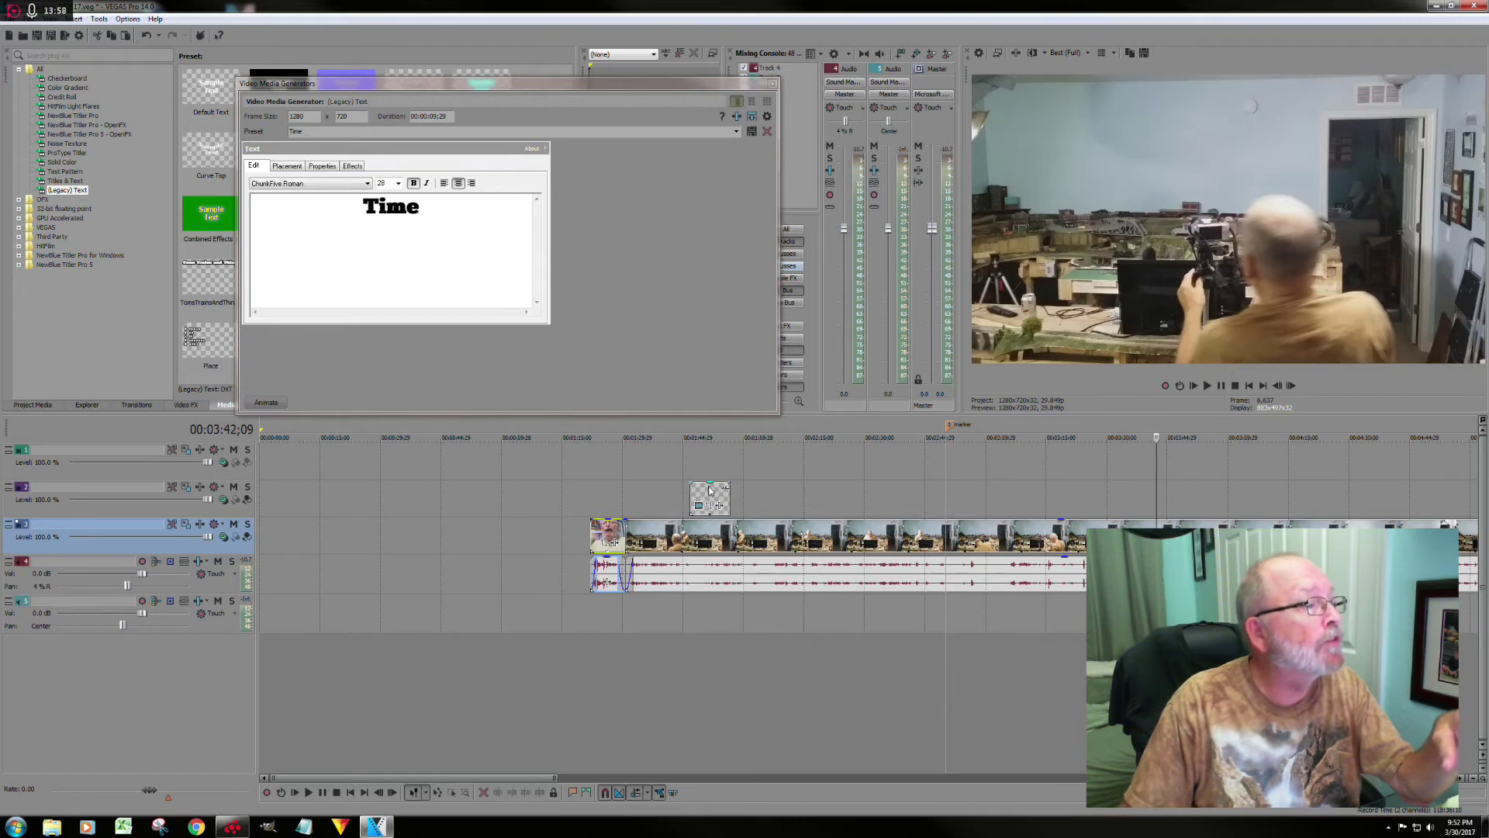
# Add the Time text preset above the opening clip with auto ripple on, and undo the insertion.
pyautogui.click(767, 101)
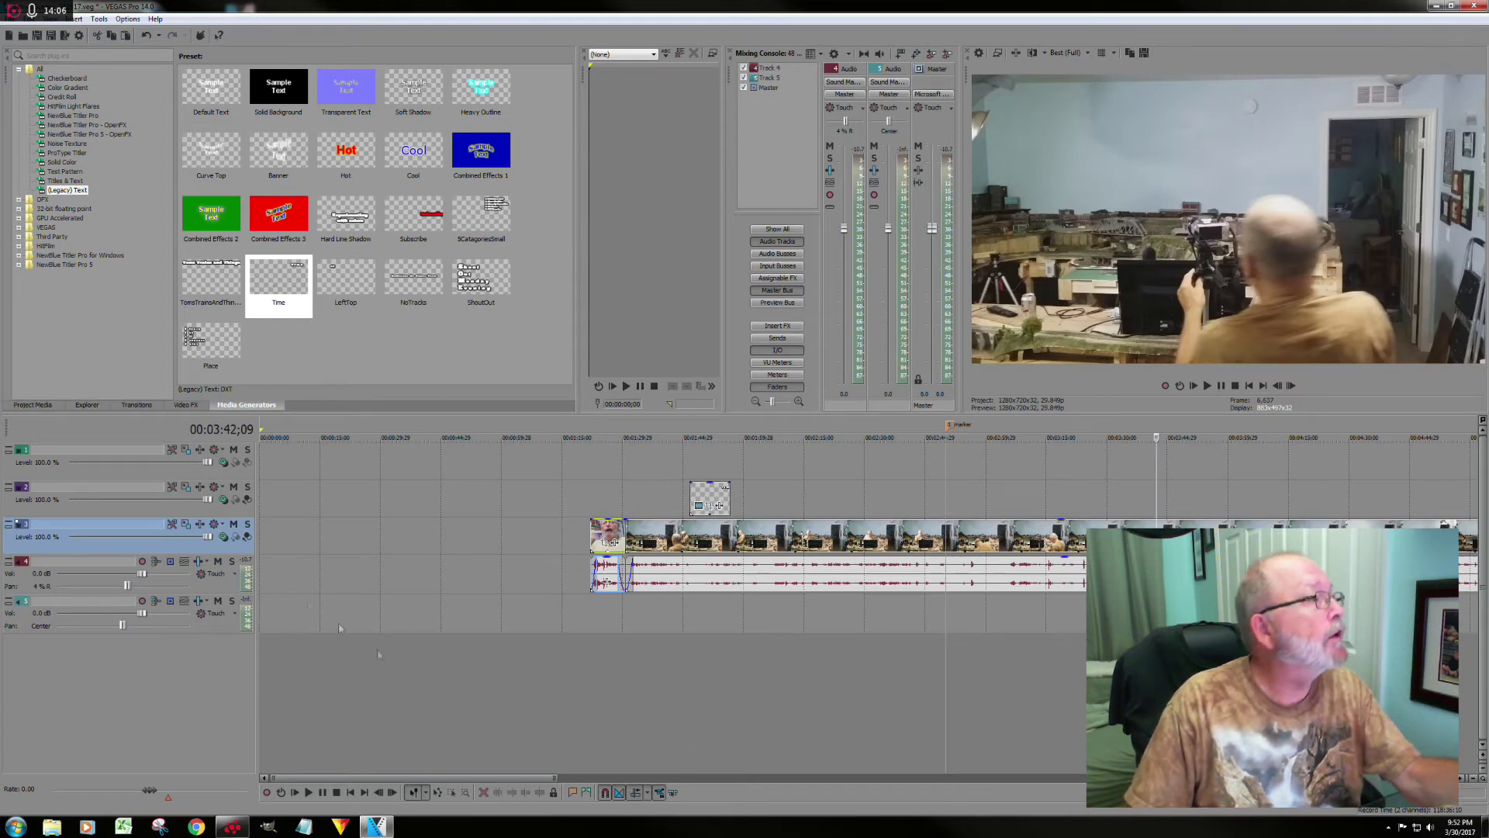
pyautogui.click(283, 288)
pyautogui.moveTo(284, 289); pyautogui.dragTo(598, 497)
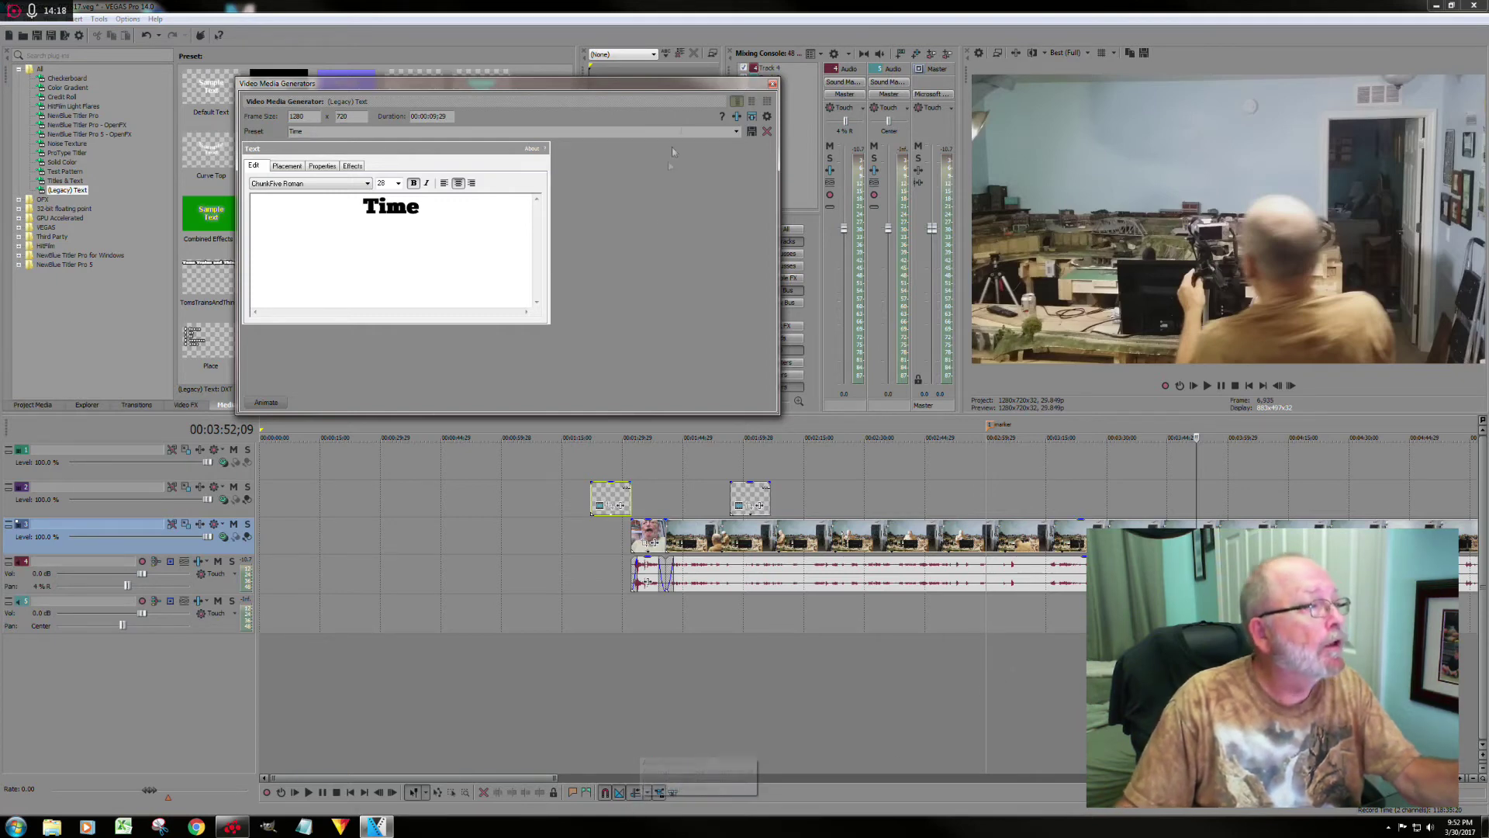
pyautogui.click(774, 84)
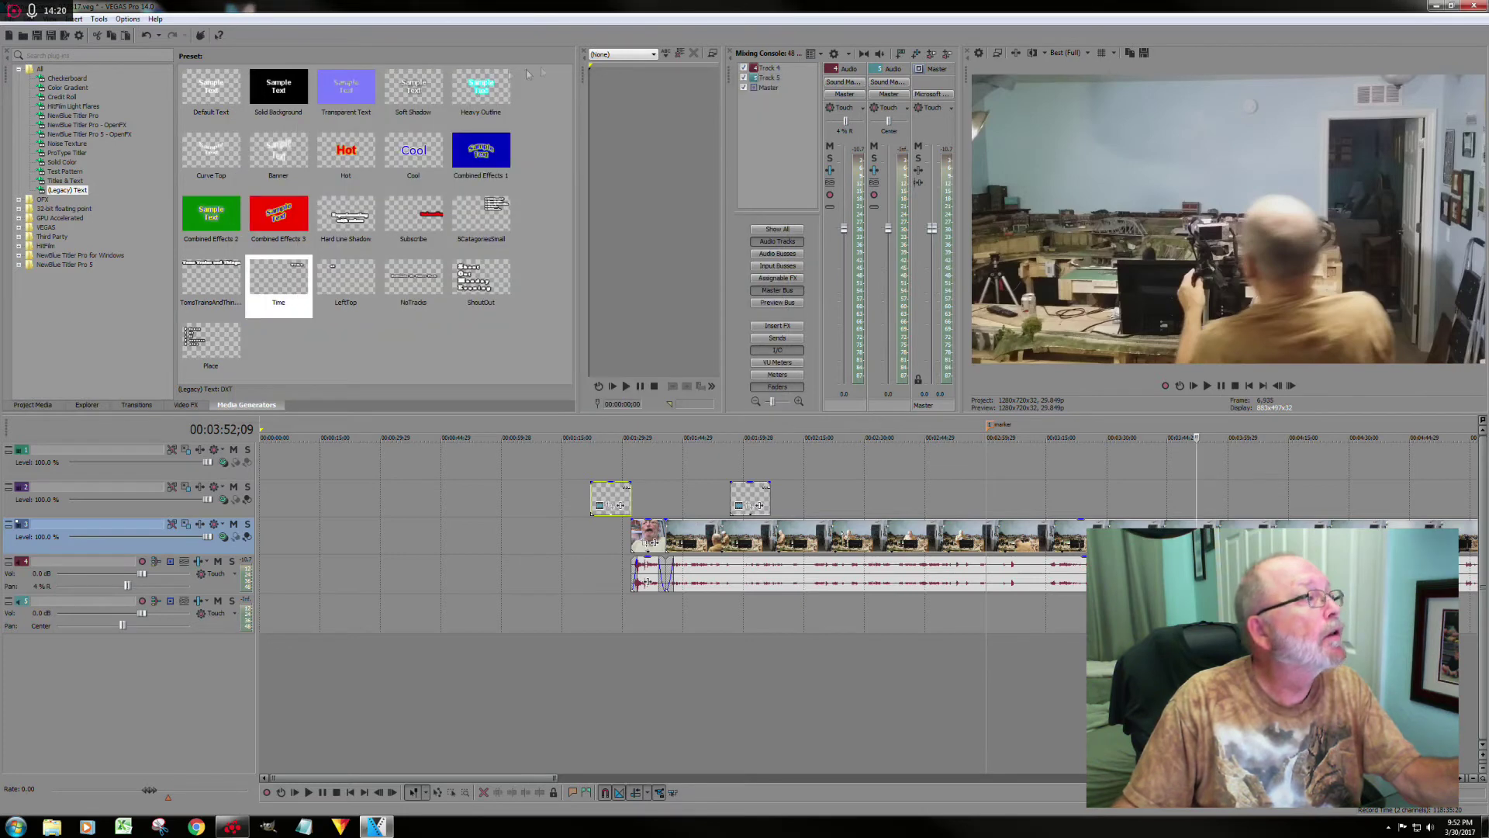
pyautogui.click(147, 36)
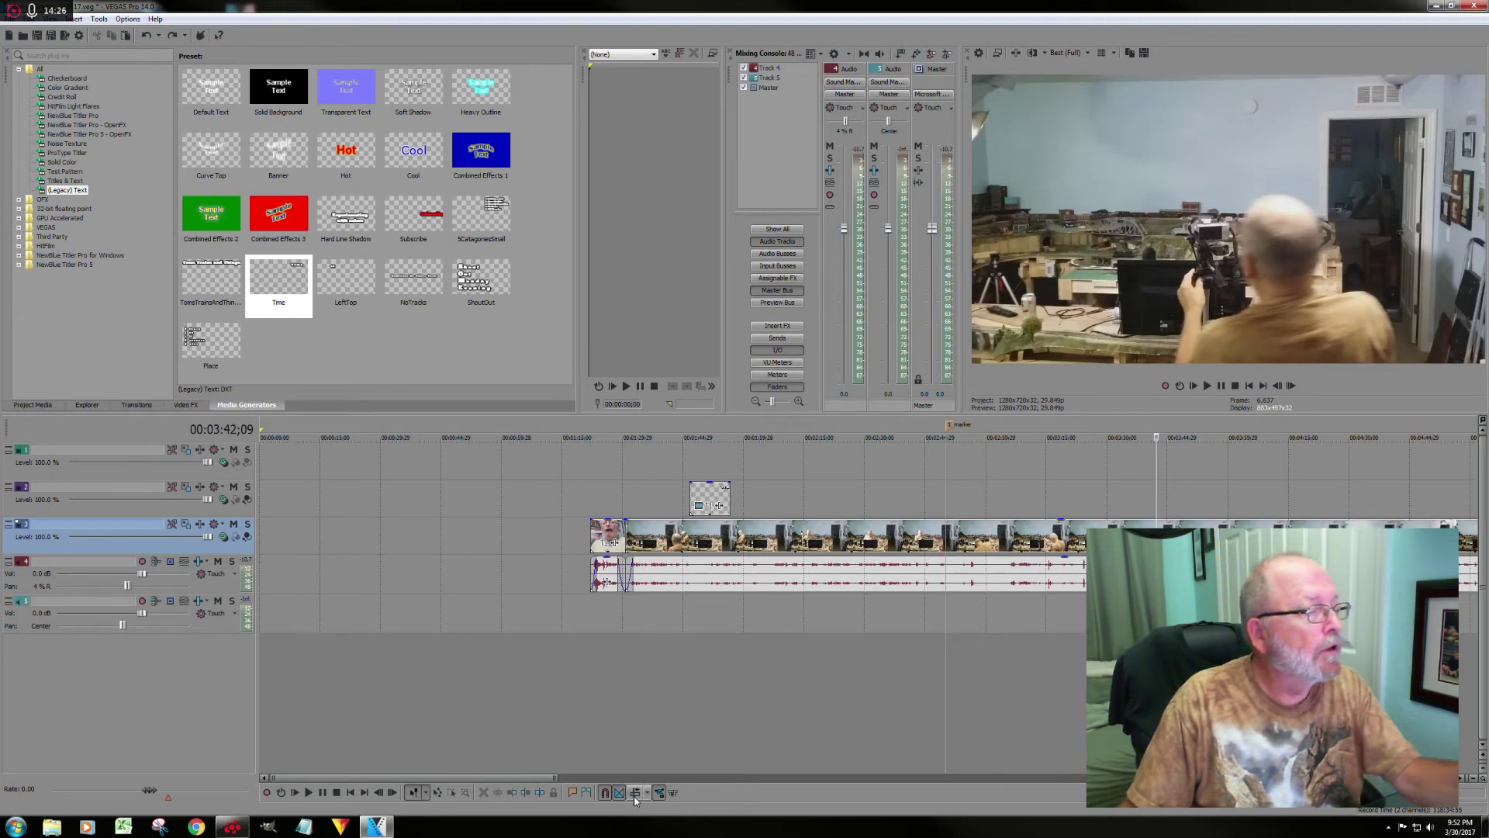
# With auto ripple off, add another Time text preset above the opening clip and close its media generator window.
pyautogui.click(283, 284)
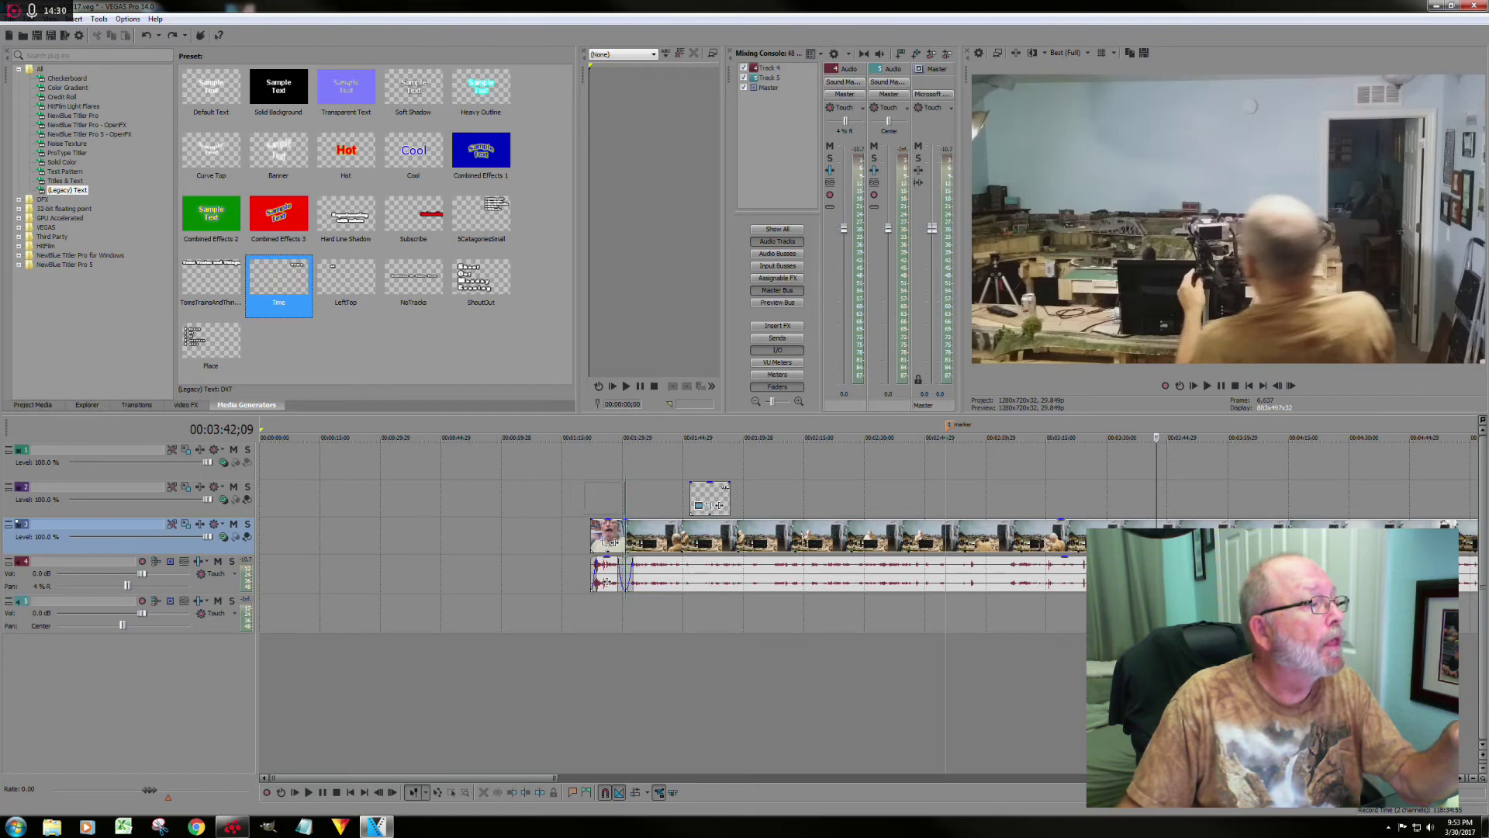
pyautogui.moveTo(605, 500); pyautogui.dragTo(605, 500)
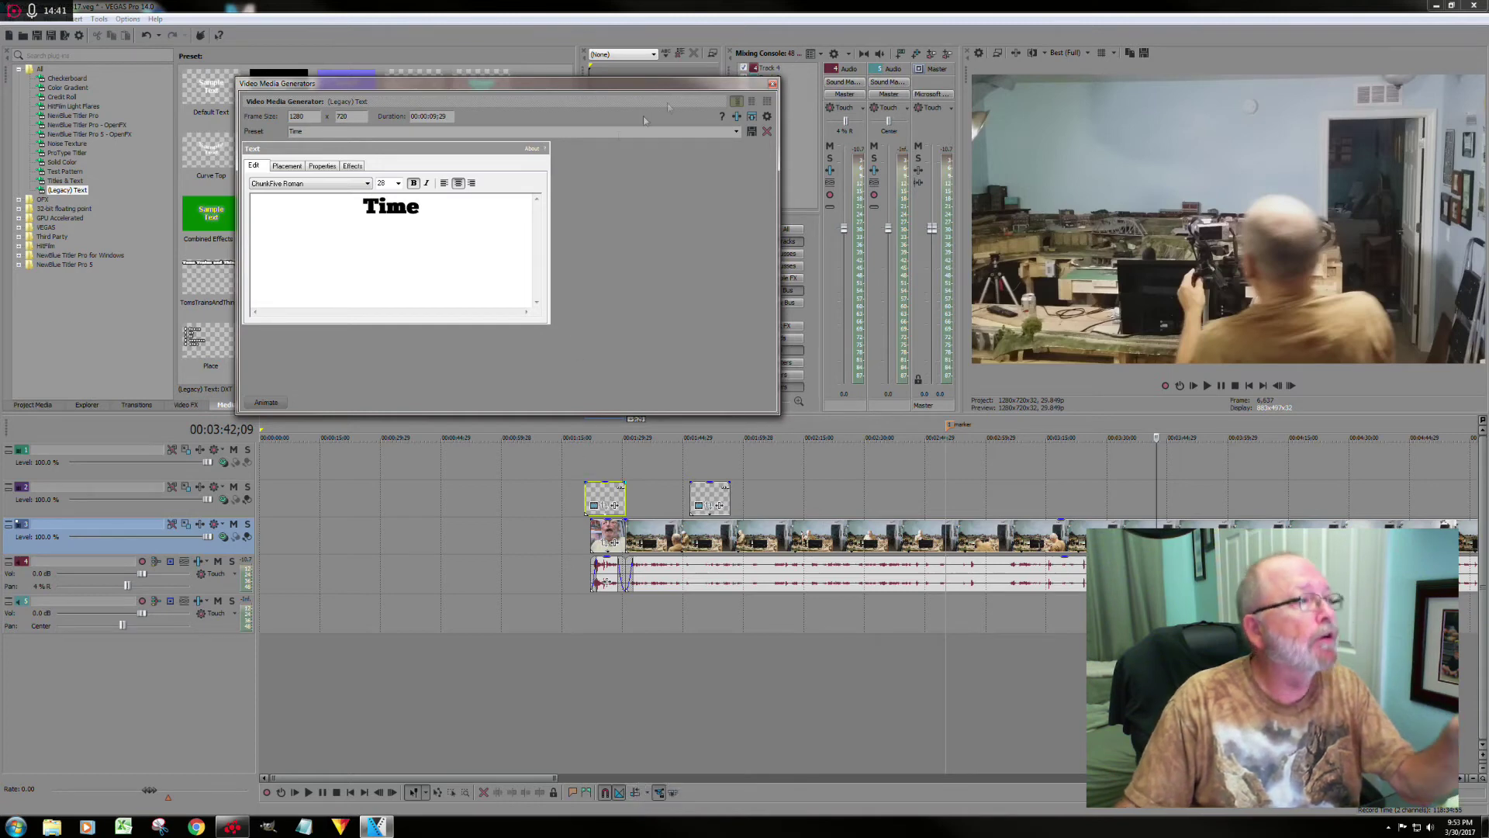
pyautogui.click(774, 84)
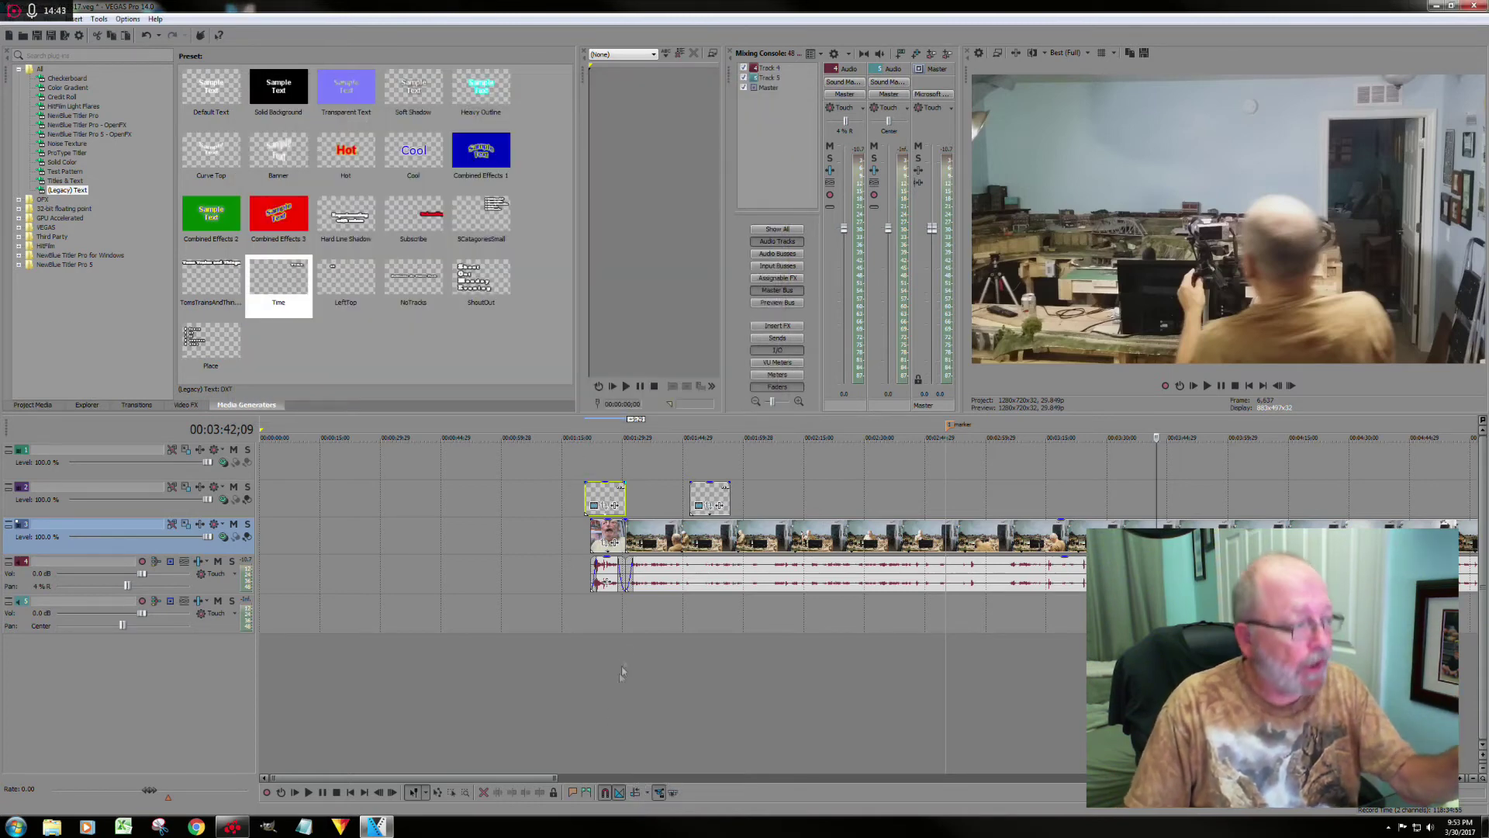
# Undo the last media drop from the undo history and look over the remaining actions in it.
pyautogui.click(159, 36)
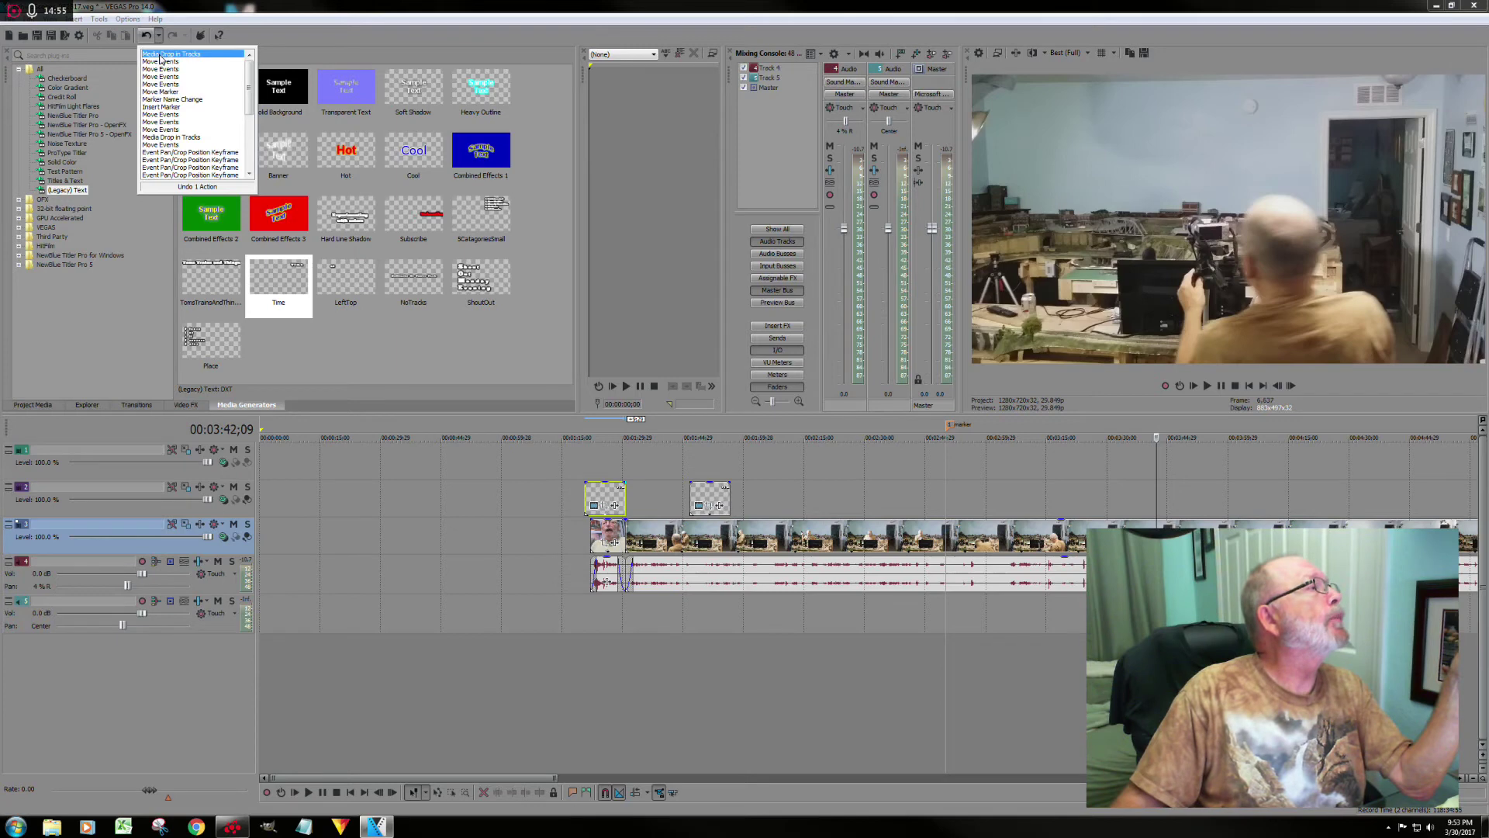
pyautogui.click(161, 56)
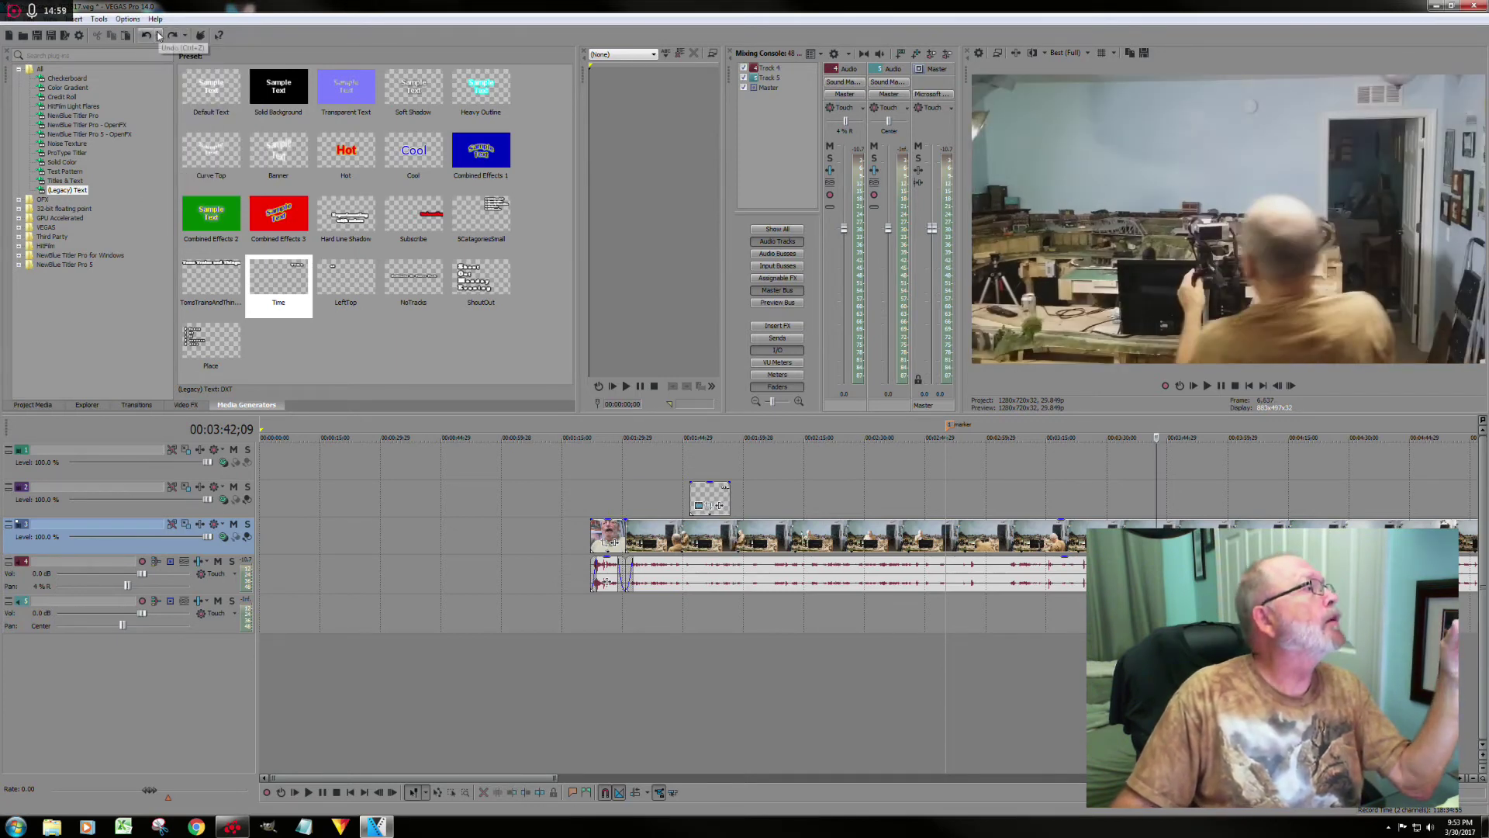
pyautogui.click(160, 35)
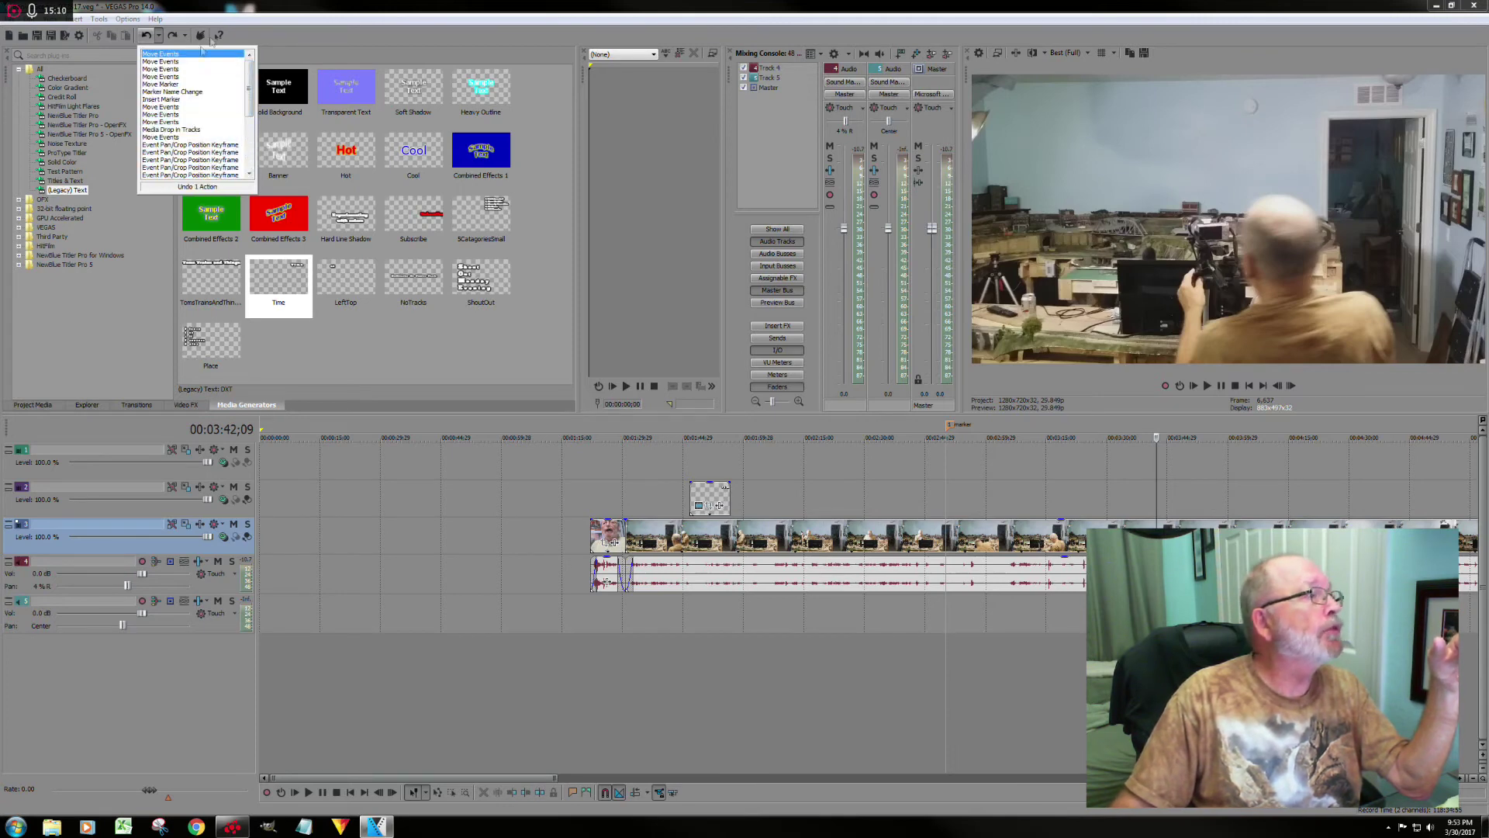
pyautogui.click(282, 34)
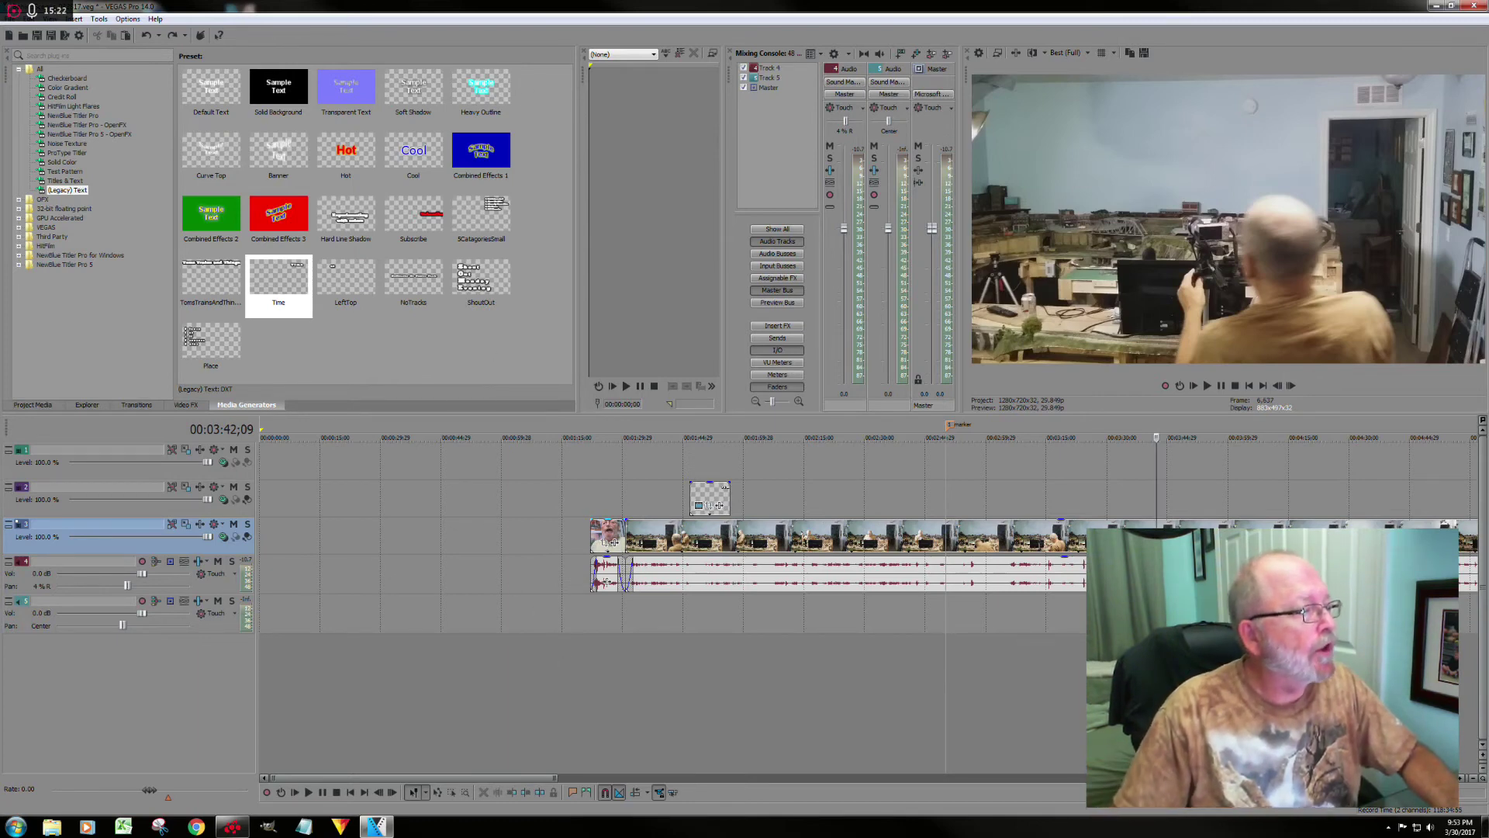
# With auto ripple on, move the opening clip about 45 seconds earlier together with everything after it, and save the project.
pyautogui.moveTo(603, 541)
pyautogui.mouseDown()
pyautogui.moveTo(538, 541)
pyautogui.moveTo(606, 540)
pyautogui.mouseUp()
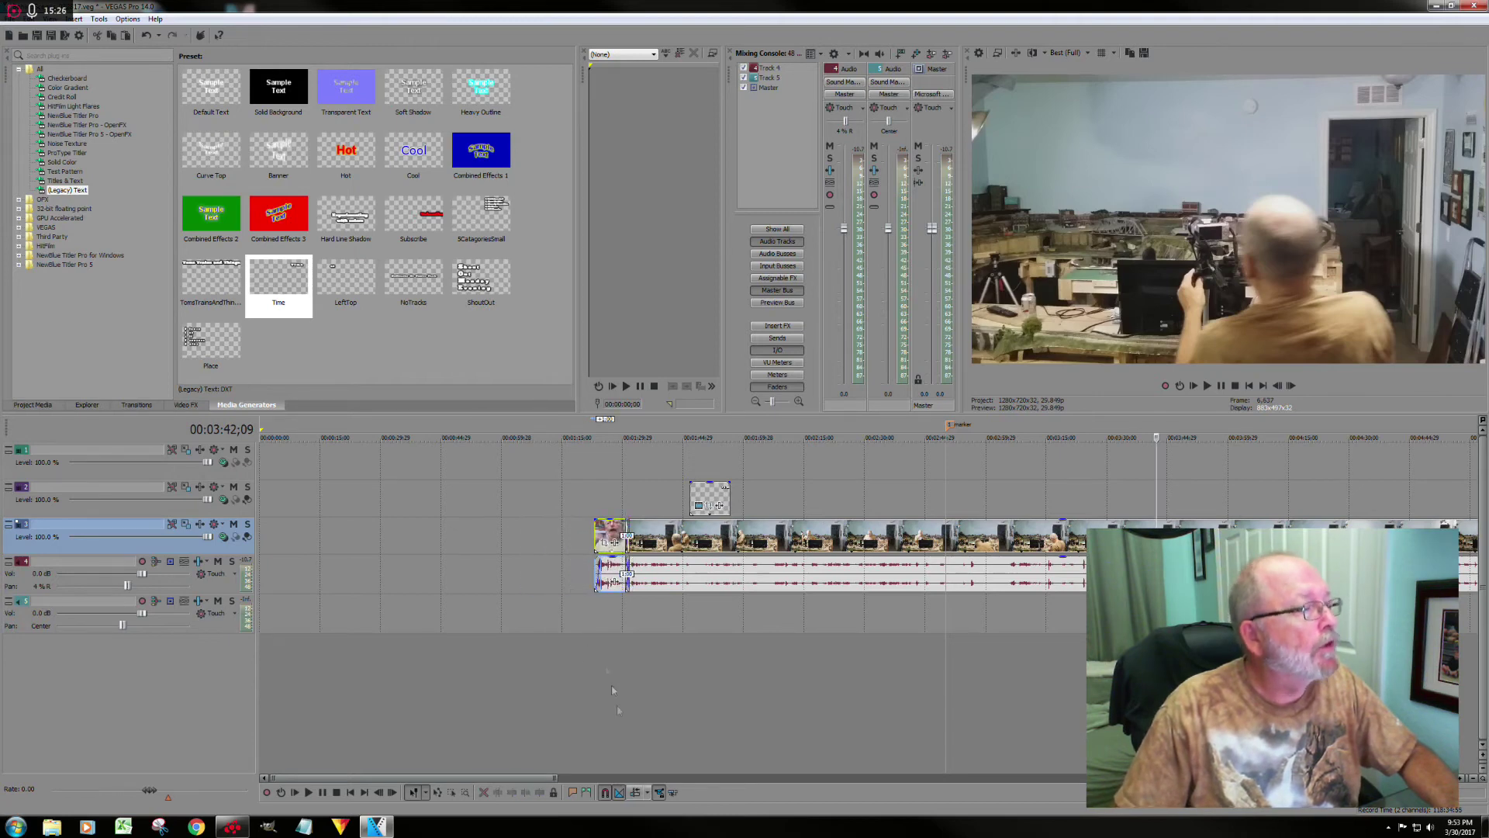
pyautogui.moveTo(611, 534); pyautogui.dragTo(606, 535)
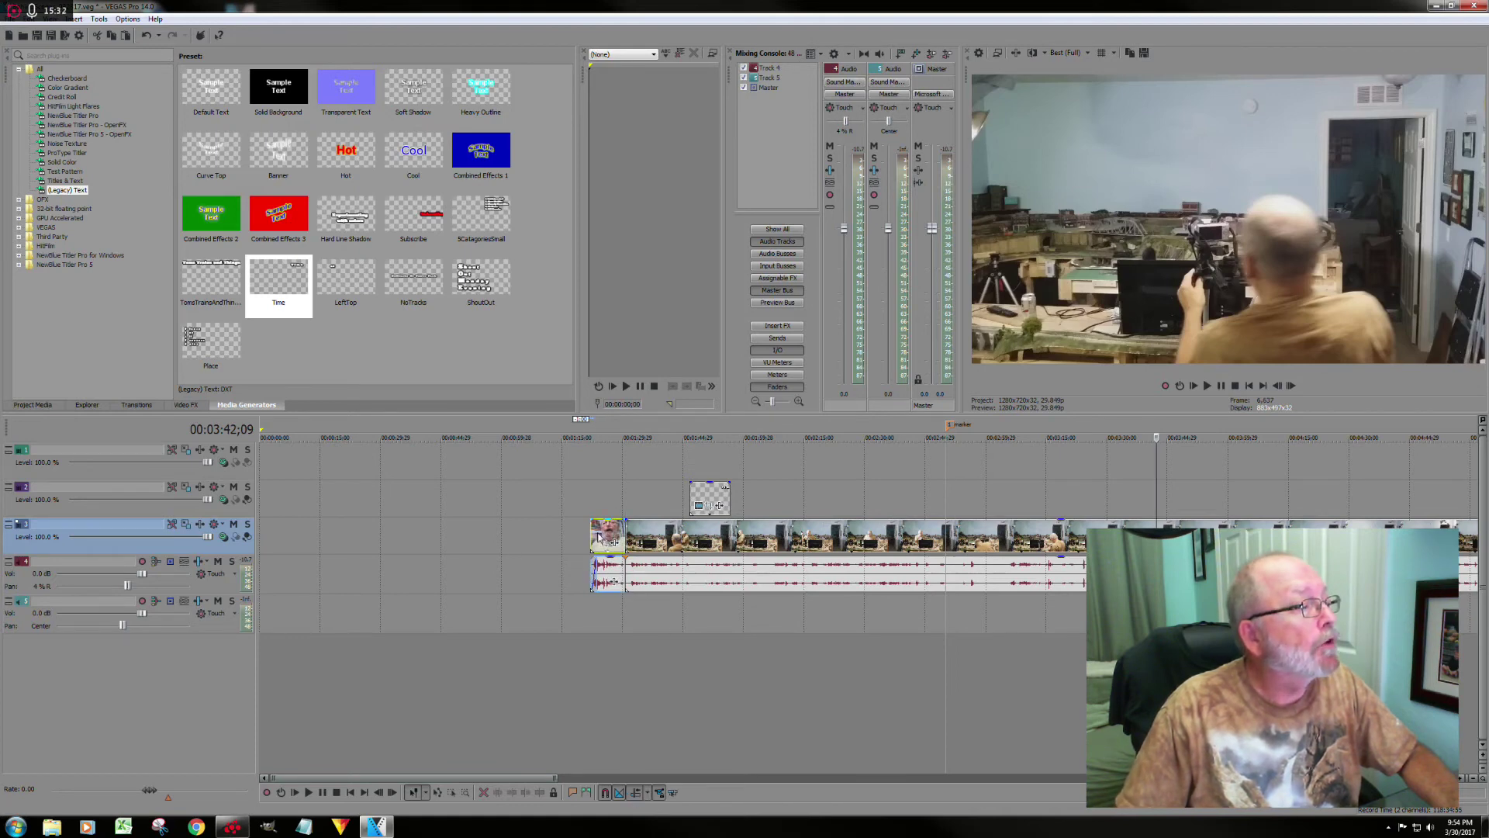
pyautogui.moveTo(599, 536); pyautogui.dragTo(421, 535)
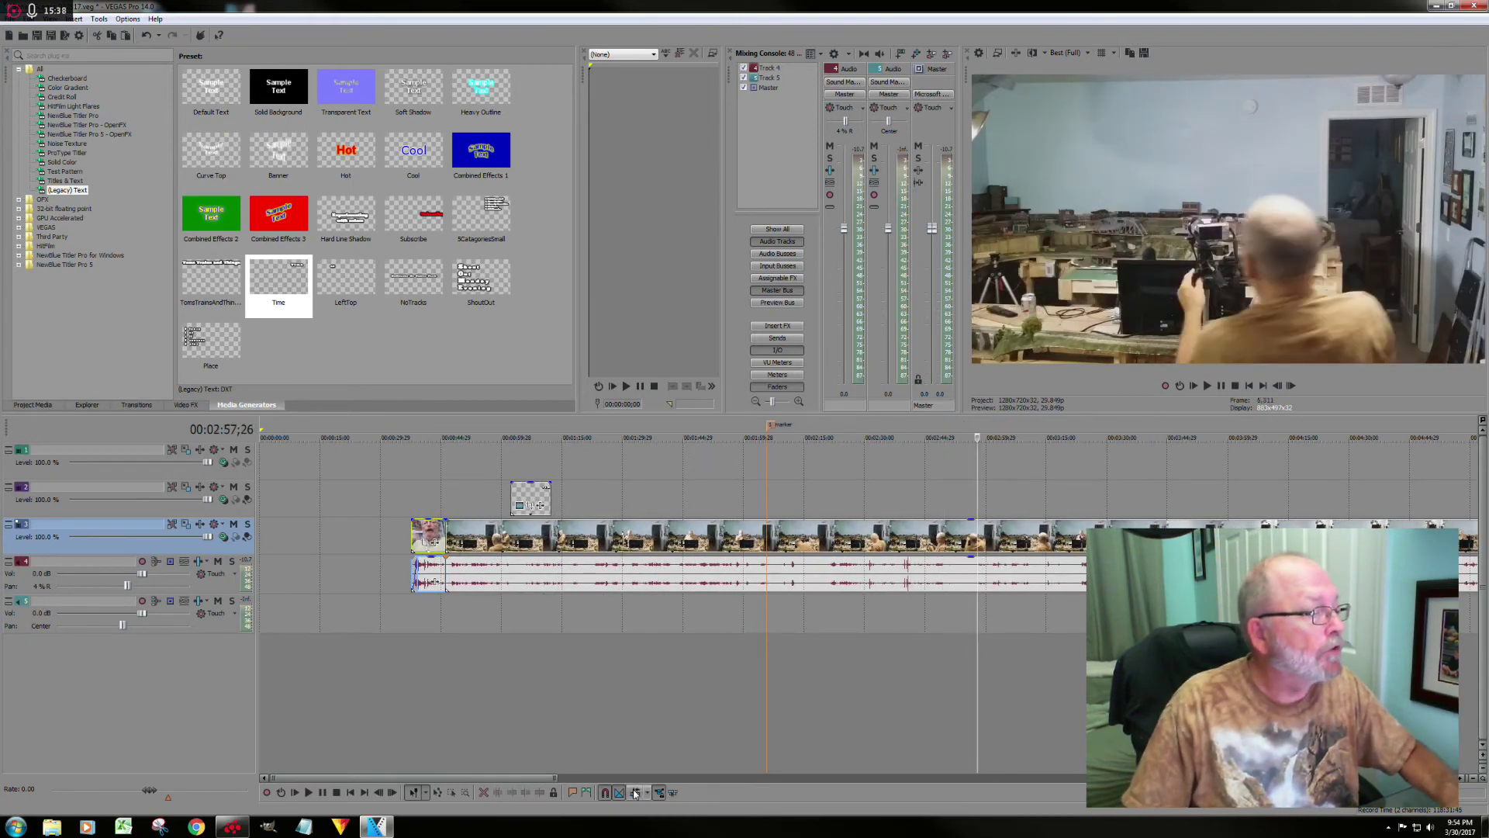
pyautogui.click(36, 35)
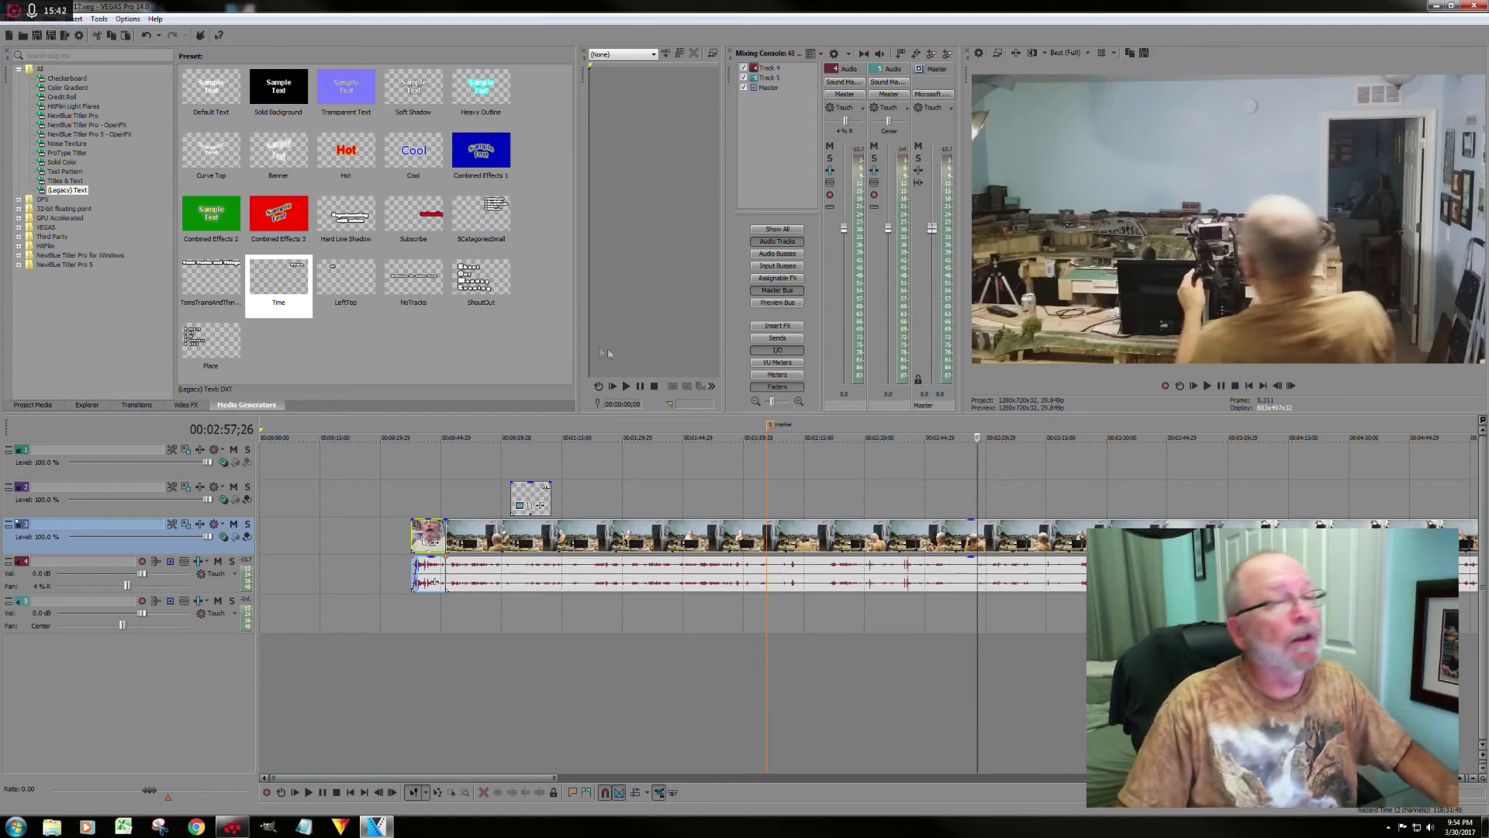